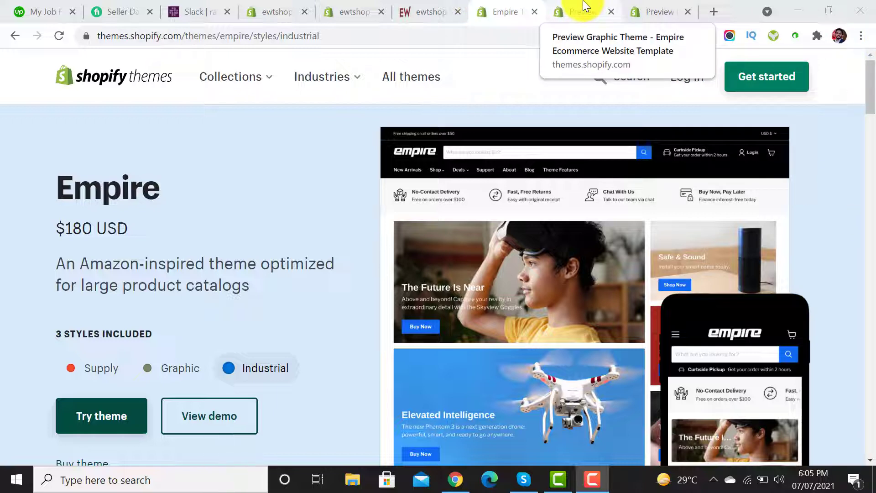
# Examine the Graphic and Industrial style previews of the Empire theme from the header down to the footer.
pyautogui.click(583, 7)
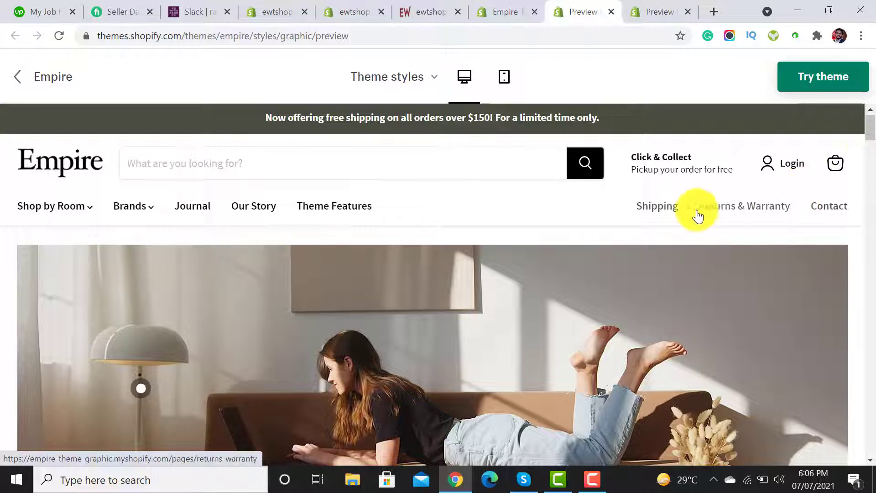
pyautogui.scroll(-3, 872, 140)
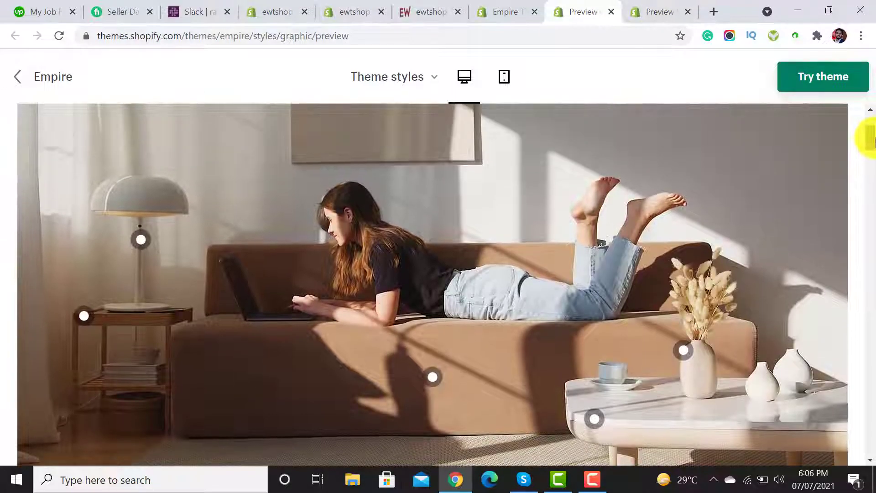
pyautogui.moveTo(875, 138); pyautogui.dragTo(872, 180)
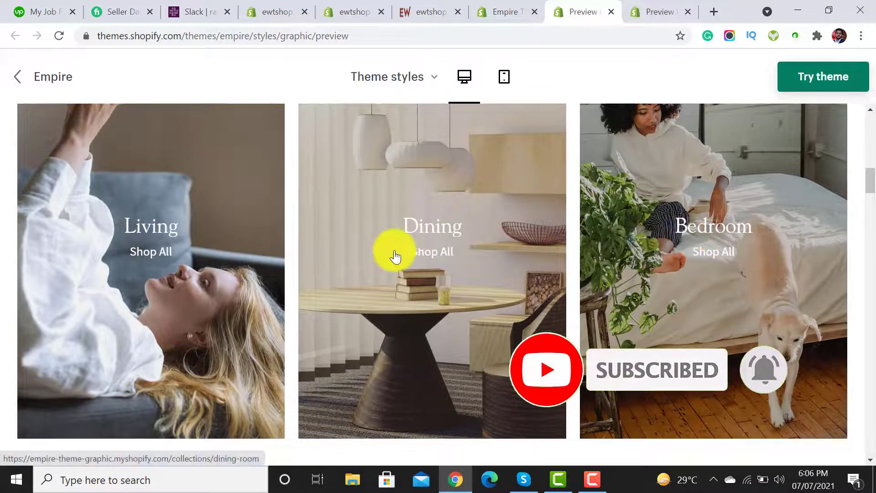
pyautogui.moveTo(865, 180); pyautogui.dragTo(869, 433)
pyautogui.click(665, 10)
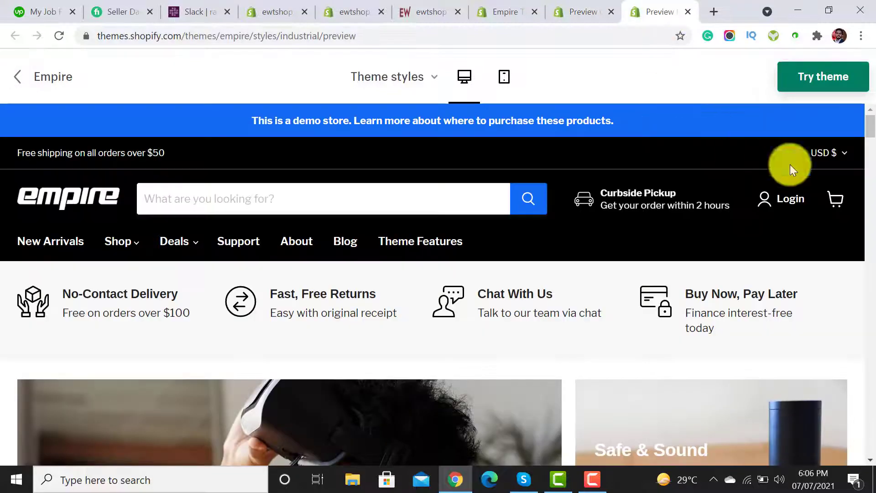
pyautogui.moveTo(873, 137); pyautogui.dragTo(872, 442)
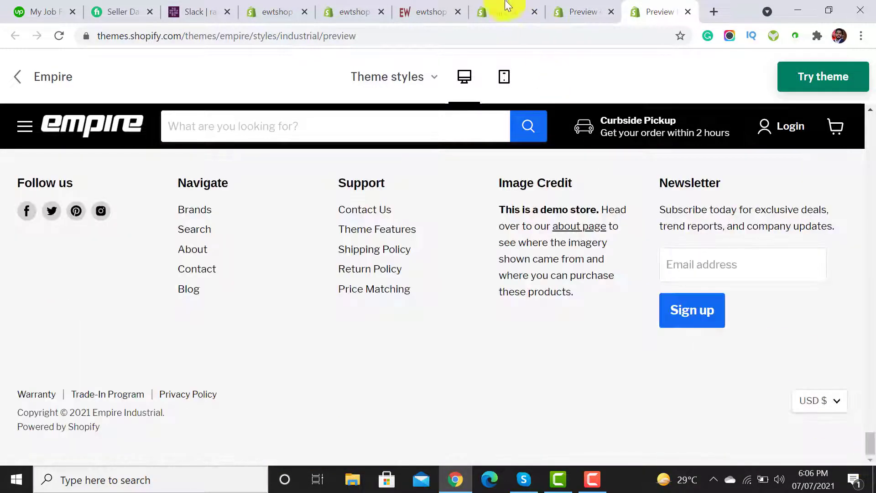
# Review the live ewtshop.de home page and its translation options.
pyautogui.click(401, 5)
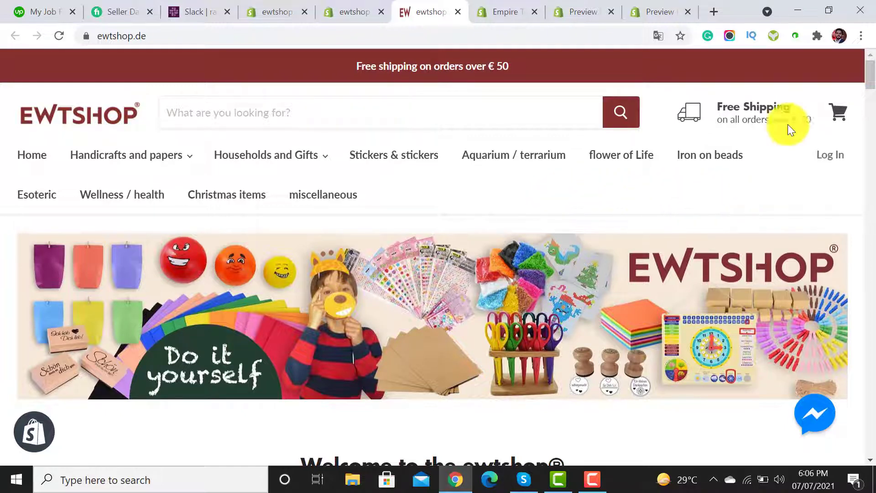
pyautogui.click(657, 36)
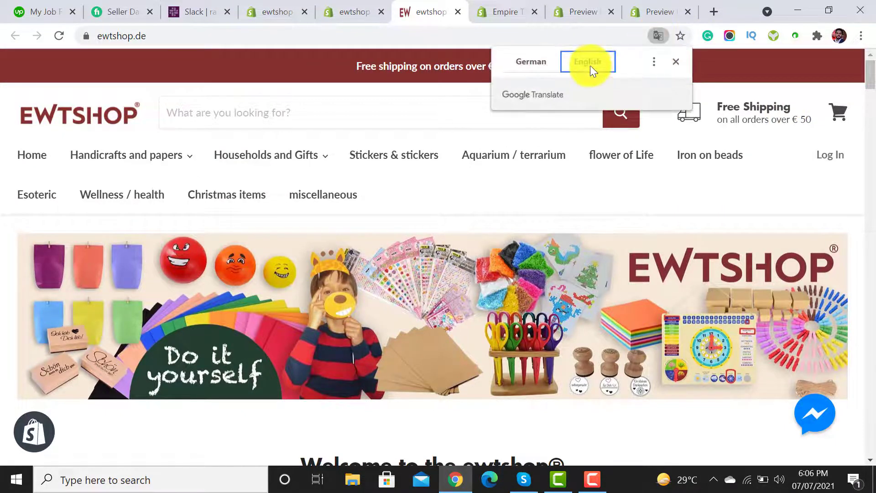
pyautogui.click(660, 36)
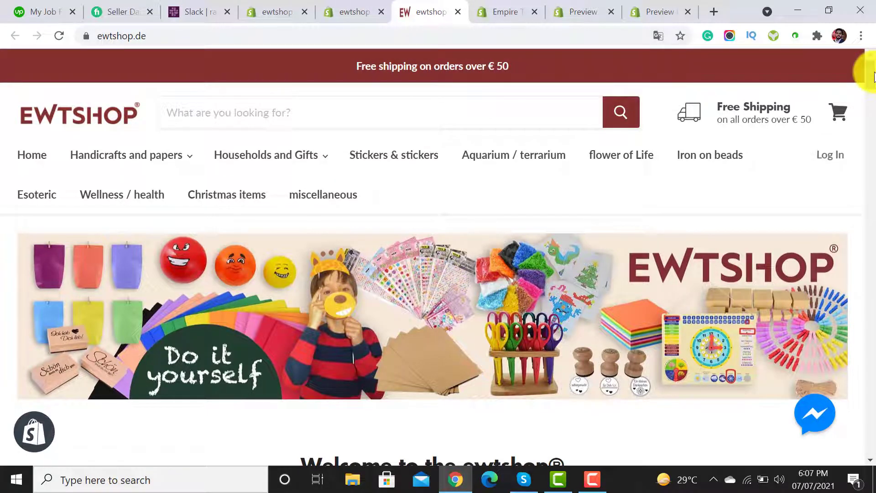
pyautogui.moveTo(875, 77); pyautogui.dragTo(867, 53)
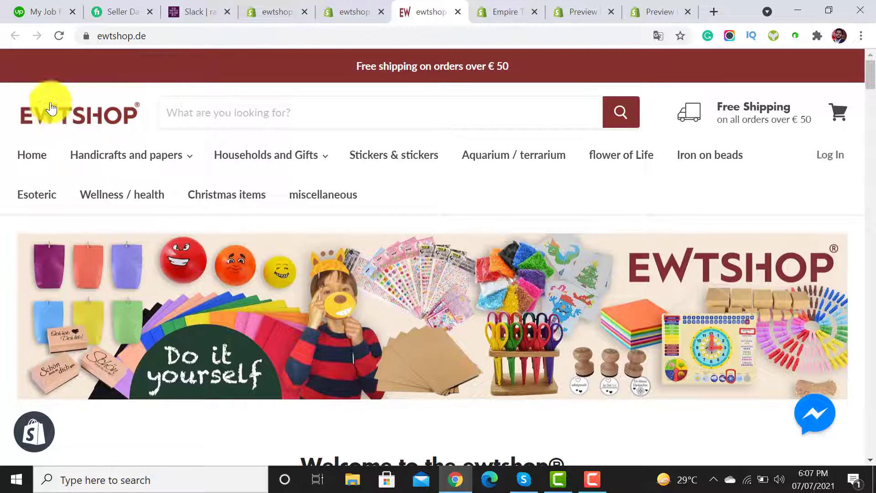
# Look up the unpublished Empire theme in the store's theme library and return to its editor.
pyautogui.click(338, 12)
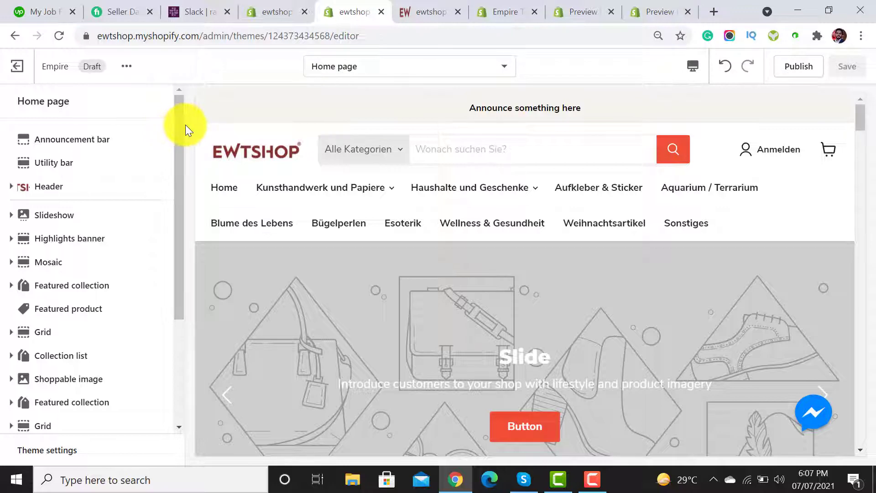
pyautogui.click(269, 12)
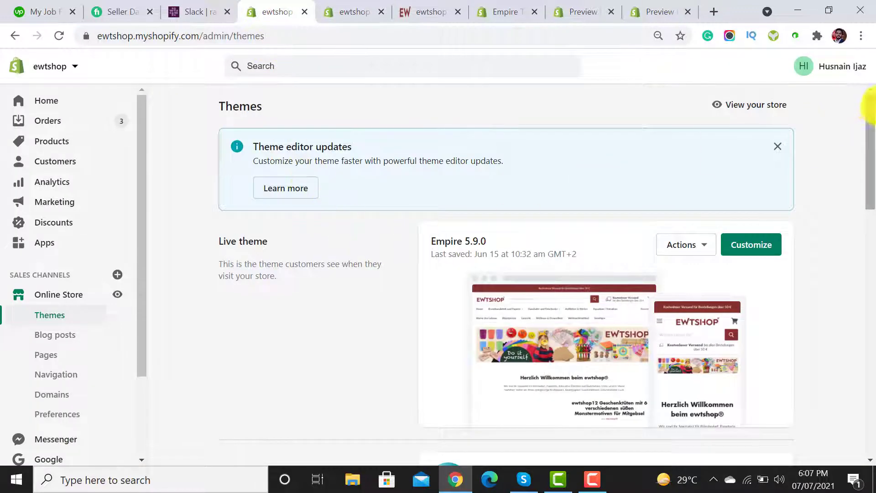
pyautogui.moveTo(869, 107); pyautogui.dragTo(866, 225)
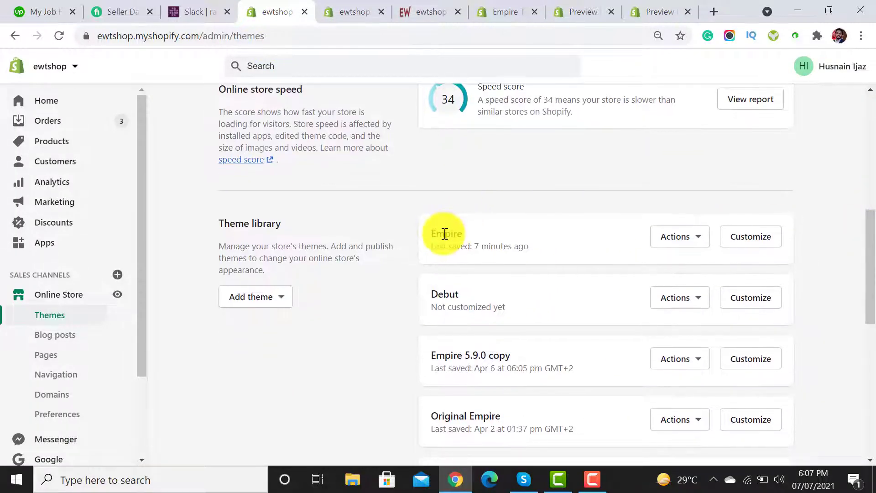
pyautogui.moveTo(461, 234); pyautogui.dragTo(452, 234)
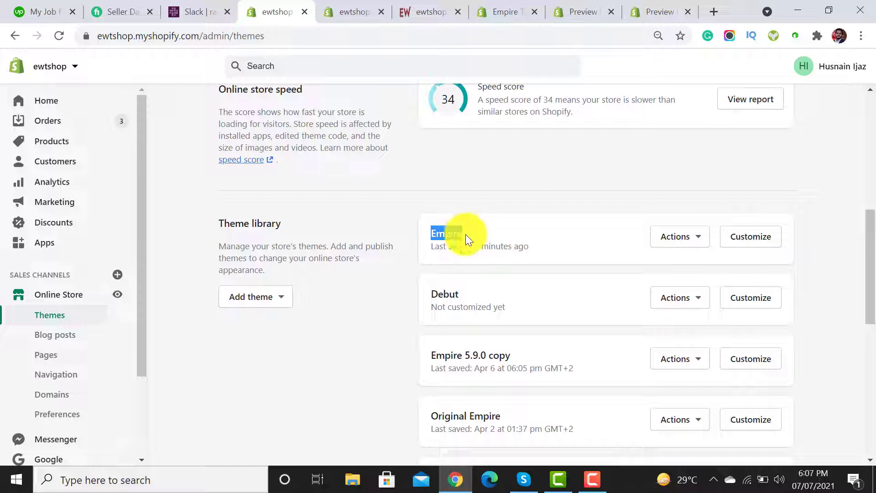
pyautogui.click(452, 235)
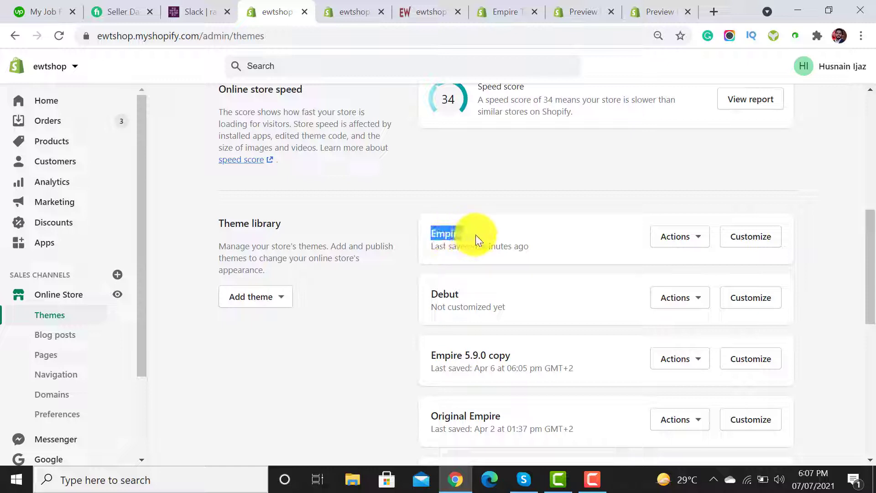
pyautogui.click(476, 235)
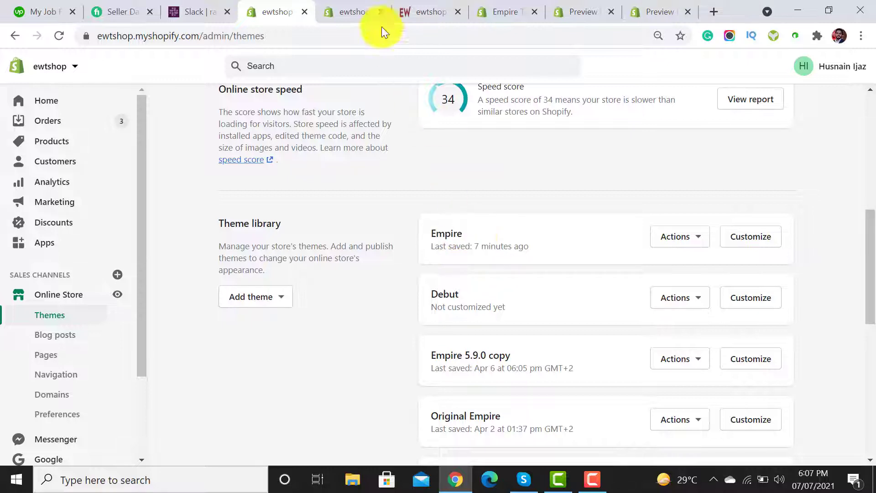
pyautogui.click(355, 11)
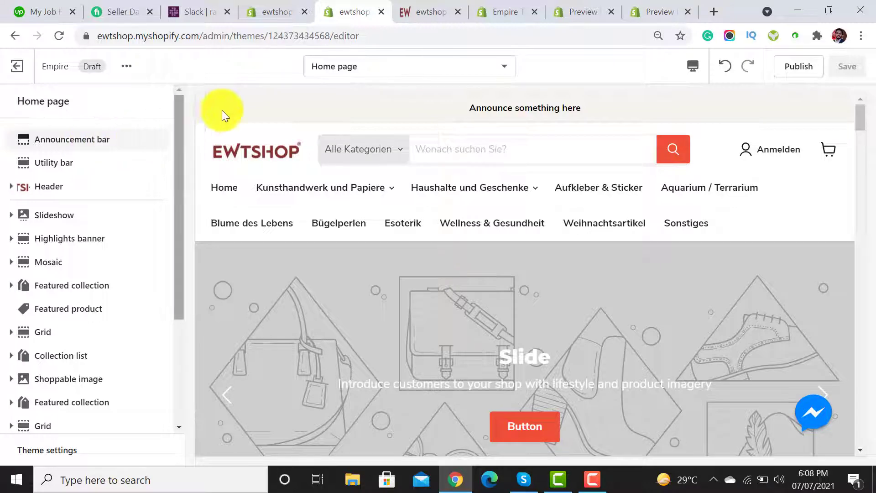
# Switch the live ewtshop.de page back to German and copy its announcement text about free shipping.
pyautogui.click(423, 10)
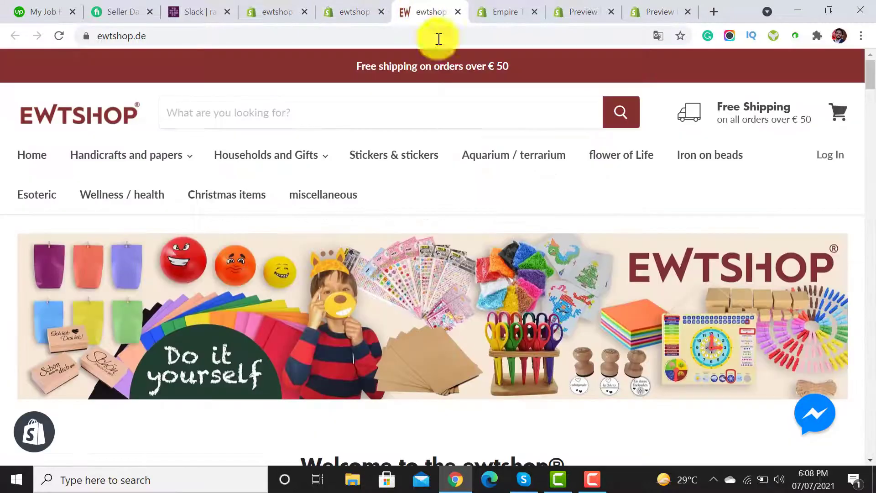
pyautogui.rightClick(451, 66)
pyautogui.click(467, 70)
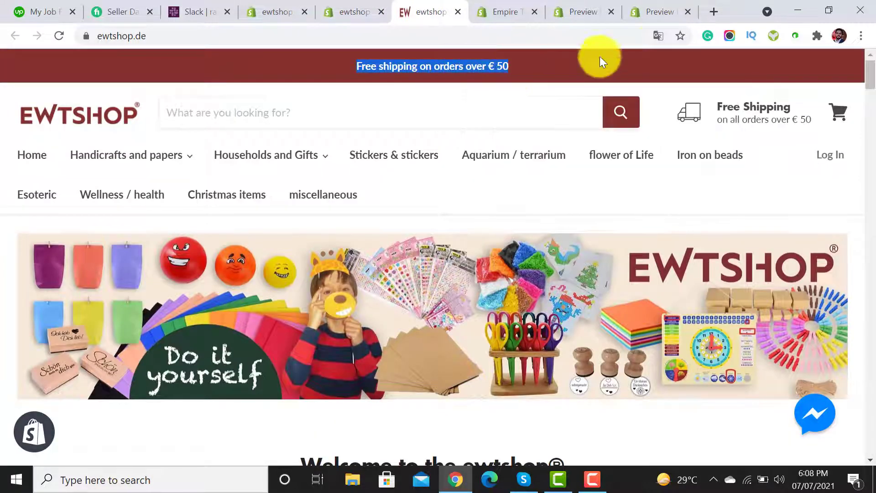
pyautogui.click(662, 34)
pyautogui.click(512, 62)
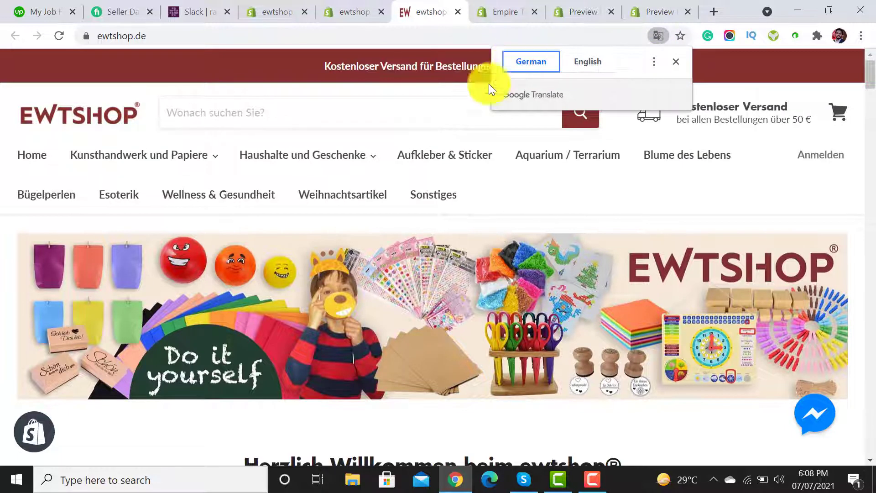
pyautogui.tripleClick(449, 65)
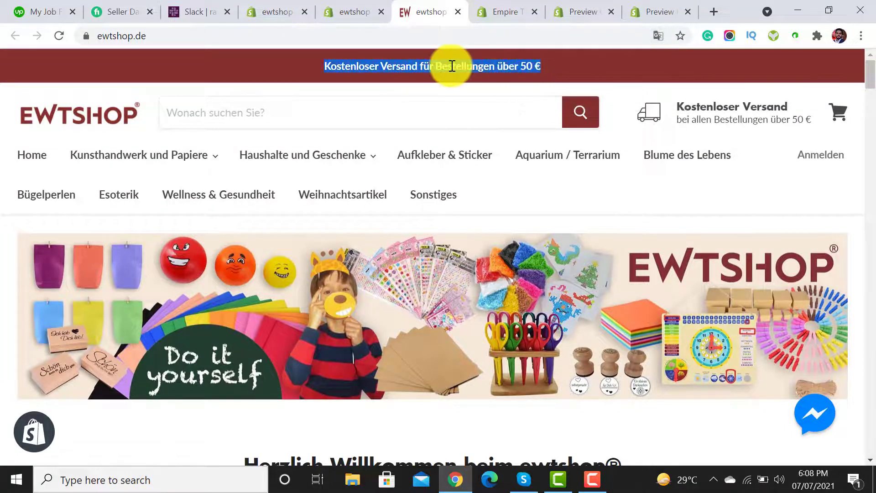
pyautogui.rightClick(455, 65)
pyautogui.click(483, 76)
# Set the draft theme's announcement bar text to "Kostenloser Versand für Bestellungen über 50 €".
pyautogui.click(349, 10)
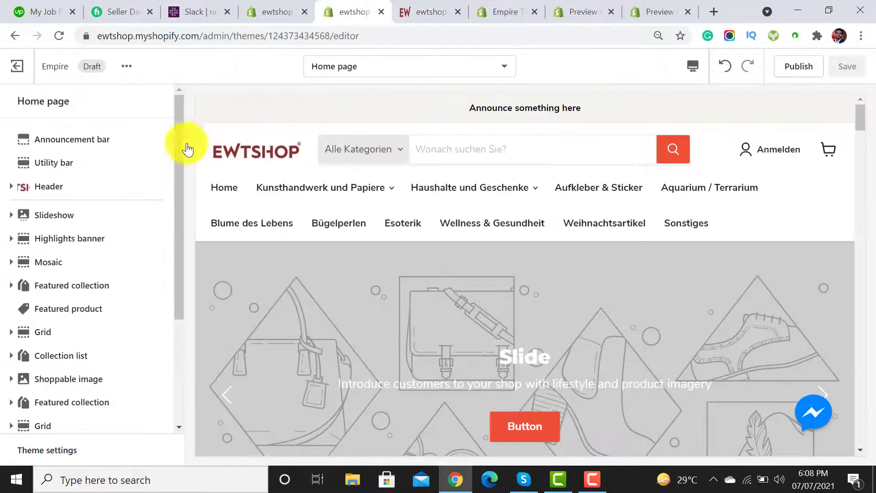
pyautogui.click(69, 141)
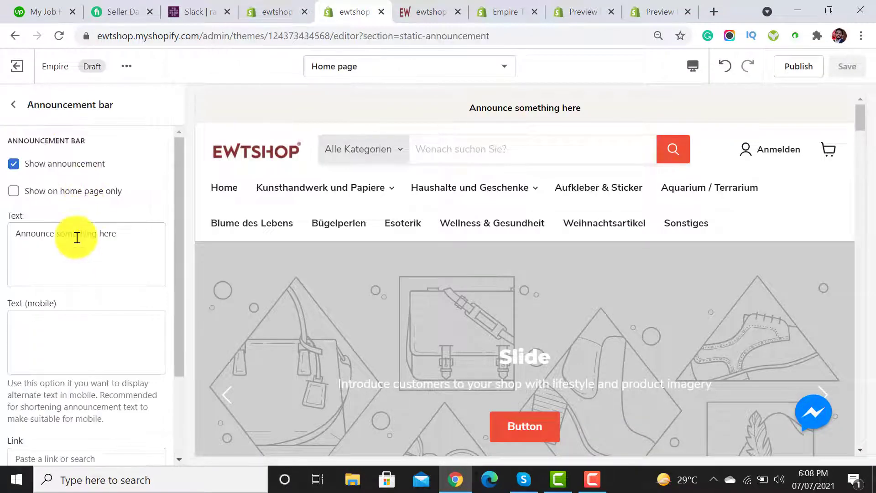
pyautogui.hotkey('ctrl', 'v')
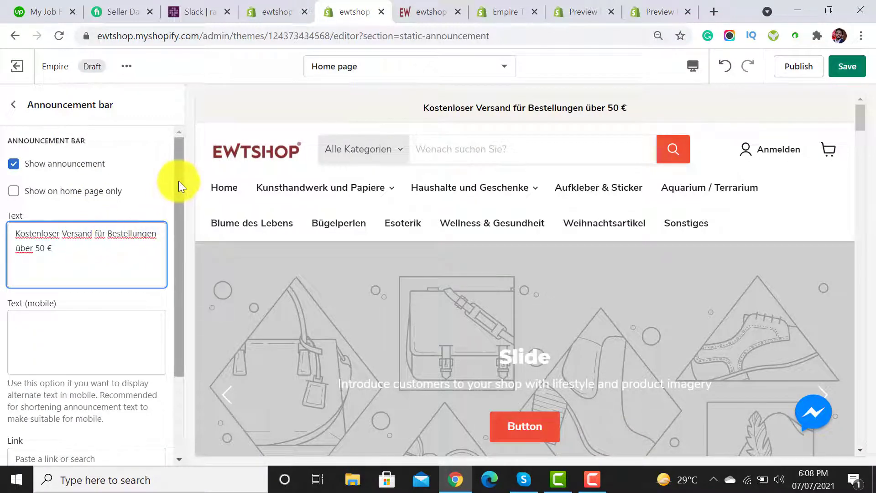
# Set the announcement bar's background color to 84302E and its text color to FFFFFF.
pyautogui.moveTo(177, 193); pyautogui.dragTo(181, 302)
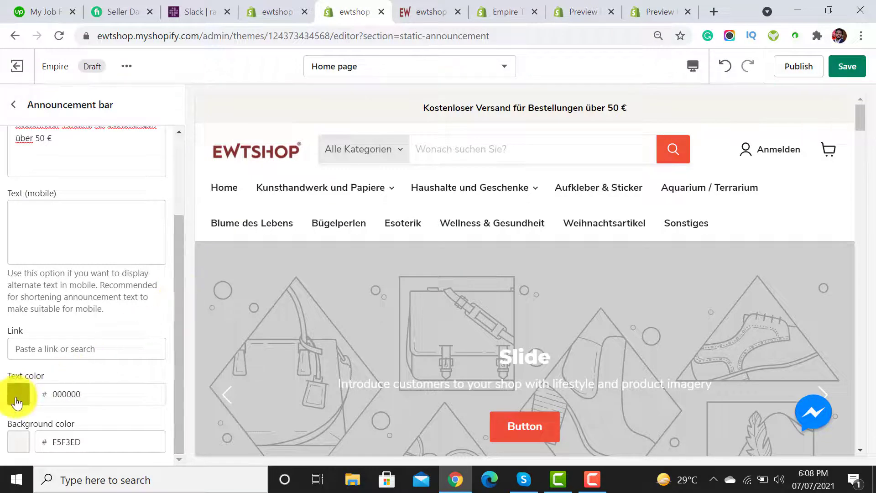
pyautogui.click(17, 442)
pyautogui.click(40, 348)
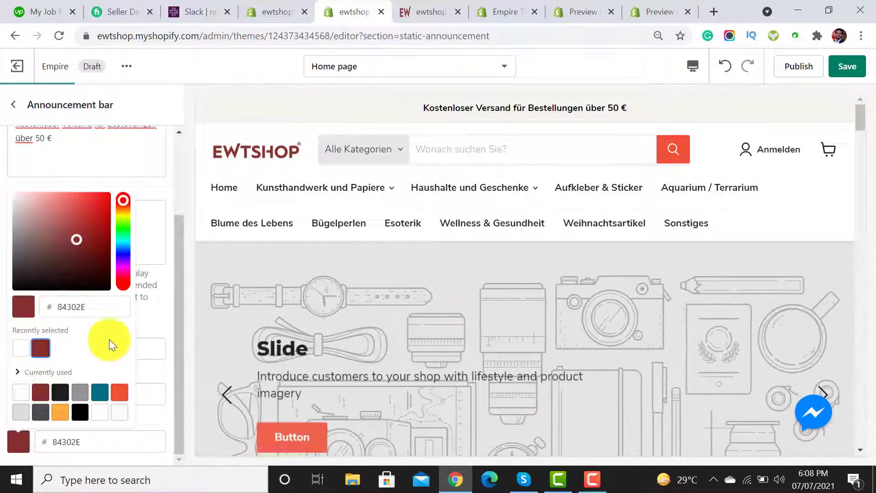
pyautogui.click(154, 320)
pyautogui.click(25, 396)
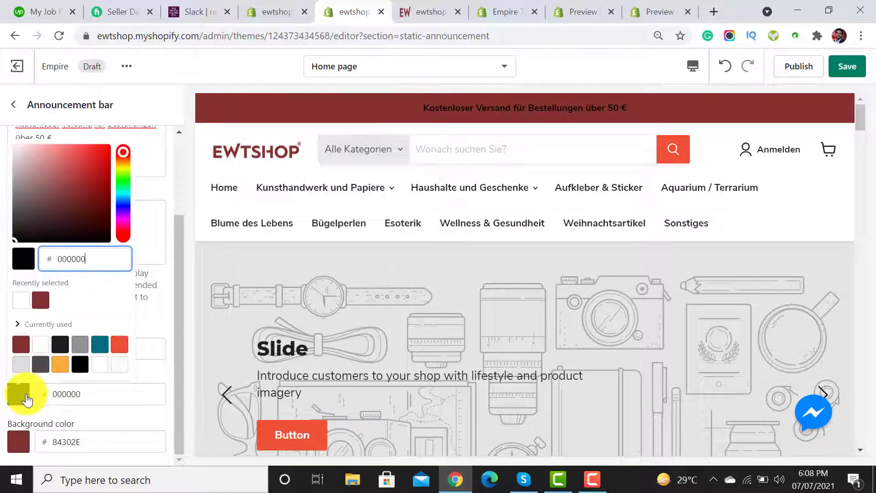
pyautogui.click(25, 301)
pyautogui.click(179, 316)
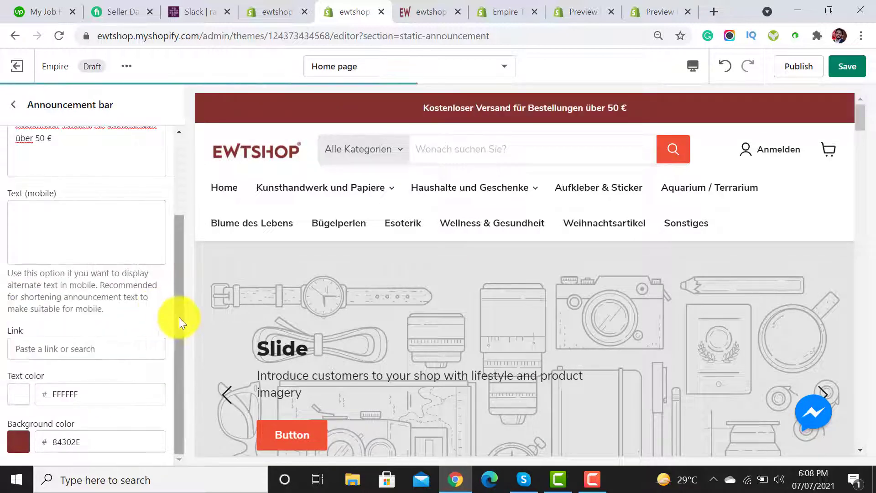
# Copy the announcement text "Kostenloser Versand für Bestellungen über 50 €" into the announcement bar's mobile text.
pyautogui.moveTo(180, 320); pyautogui.dragTo(180, 207)
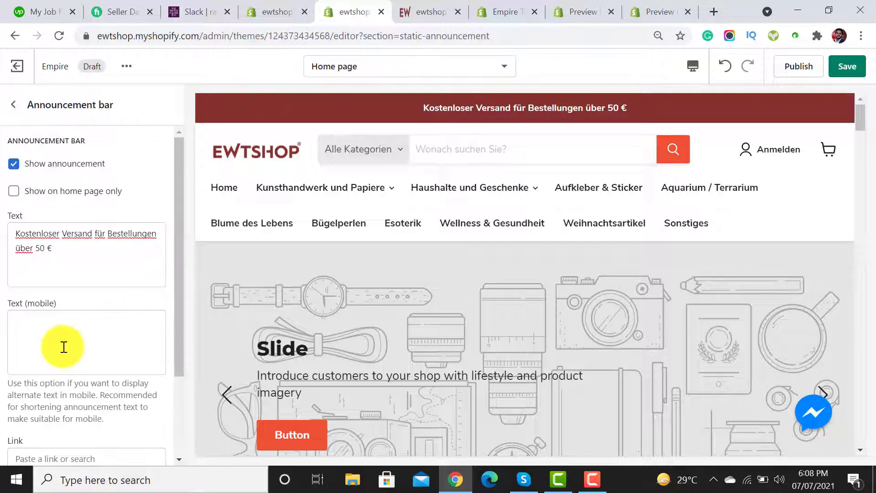
pyautogui.click(62, 312)
pyautogui.click(48, 245)
pyautogui.hotkey('ctrl', 'a')
pyautogui.hotkey('ctrl', 'c')
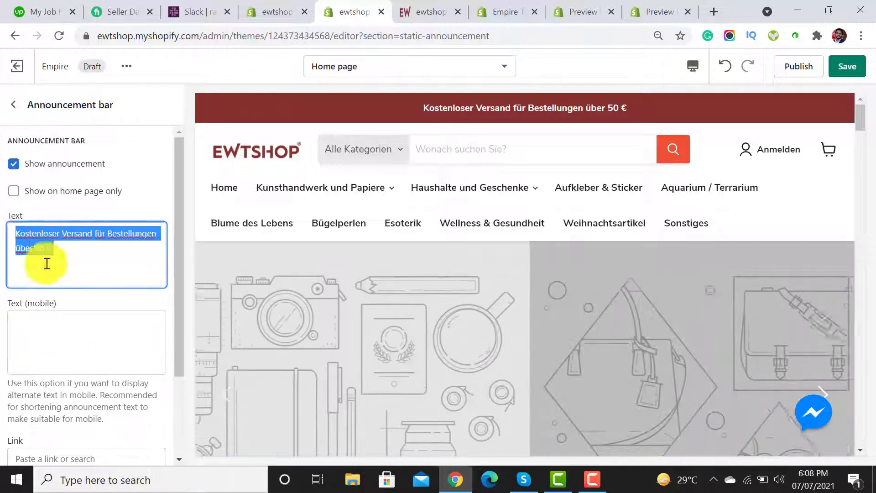
pyautogui.click(39, 340)
pyautogui.hotkey('ctrl', 'v')
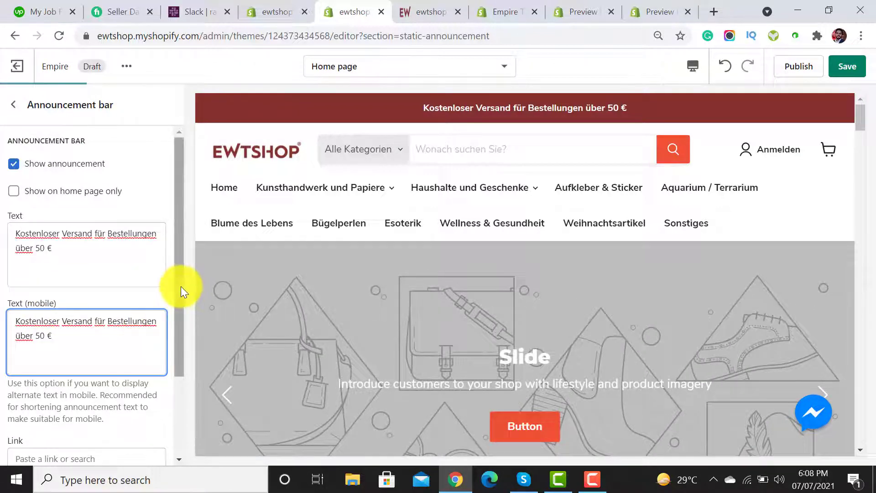
# Compare the draft's announcement bar with the live store's, and return to the home page section list.
pyautogui.moveTo(181, 286); pyautogui.dragTo(186, 415)
pyautogui.click(426, 10)
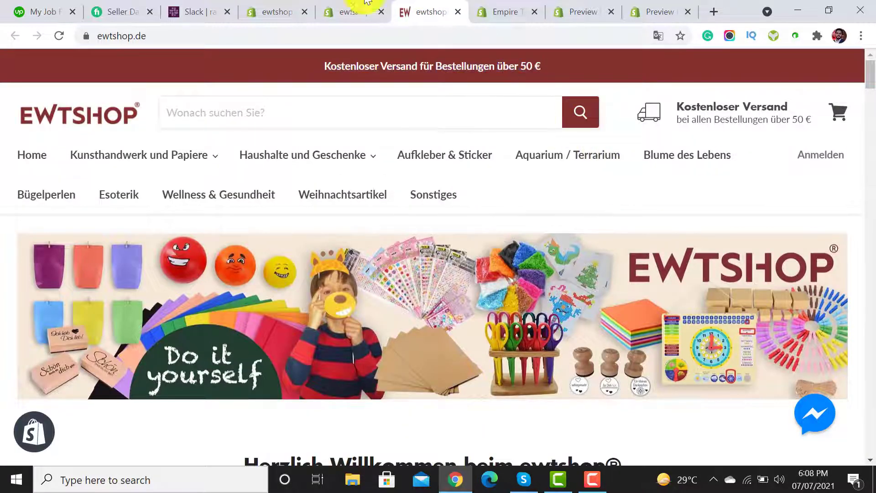
pyautogui.click(356, 10)
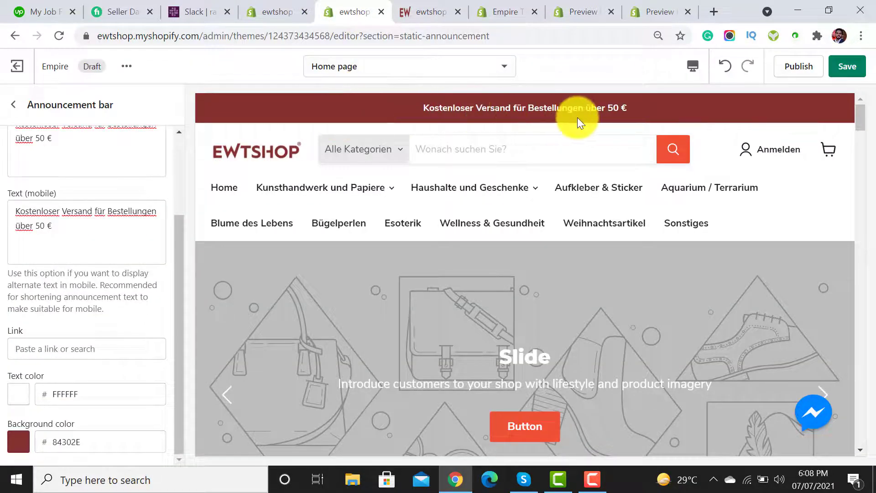
pyautogui.click(13, 105)
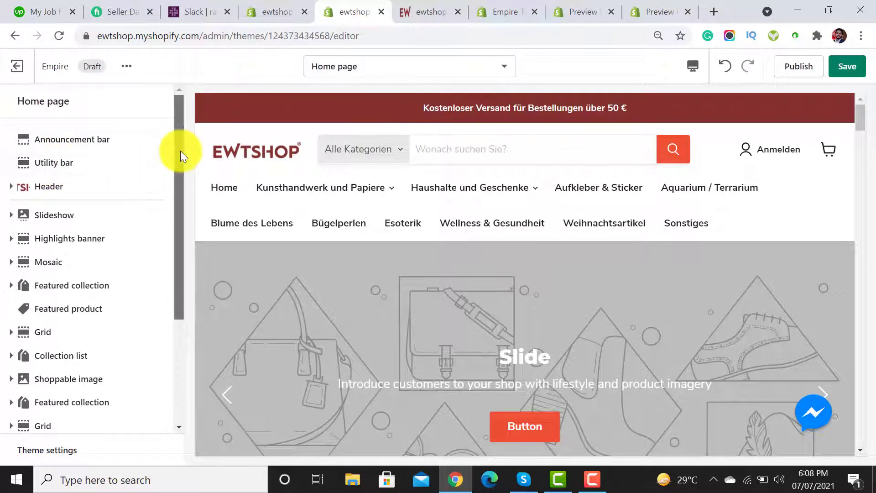
# Enable the utility bar in the draft theme's home page sections.
pyautogui.click(52, 164)
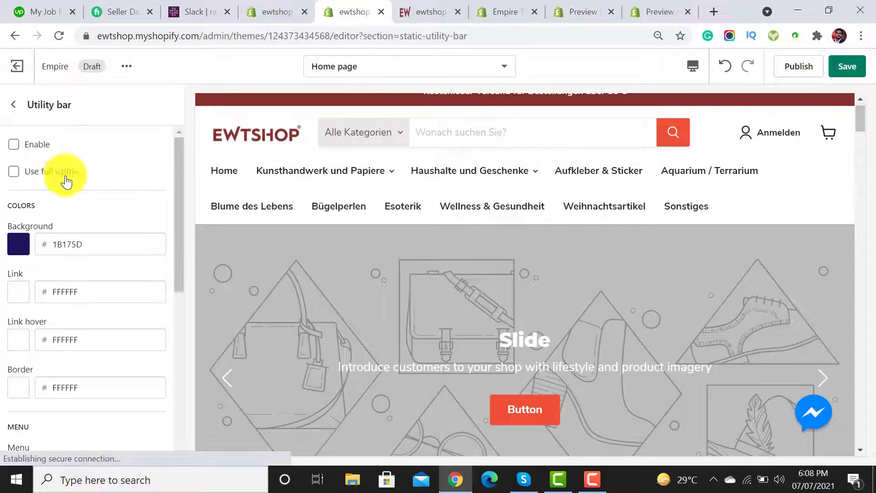
pyautogui.click(13, 145)
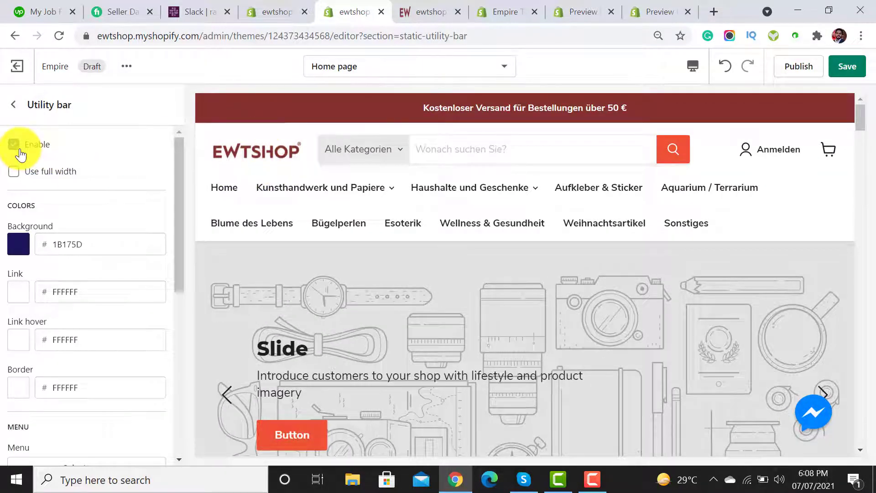
# Try Quick Links as the menu of the enabled utility bar.
pyautogui.click(21, 153)
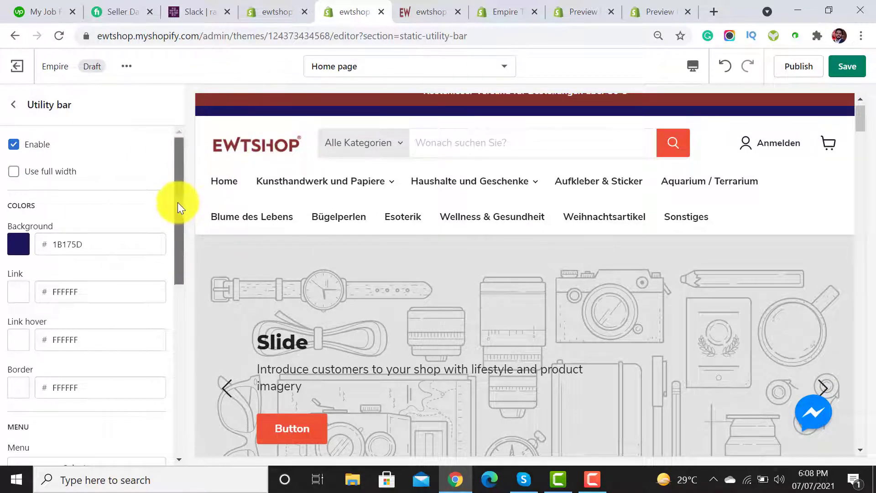
pyautogui.moveTo(177, 202); pyautogui.dragTo(179, 317)
pyautogui.scroll(-1, 179, 319)
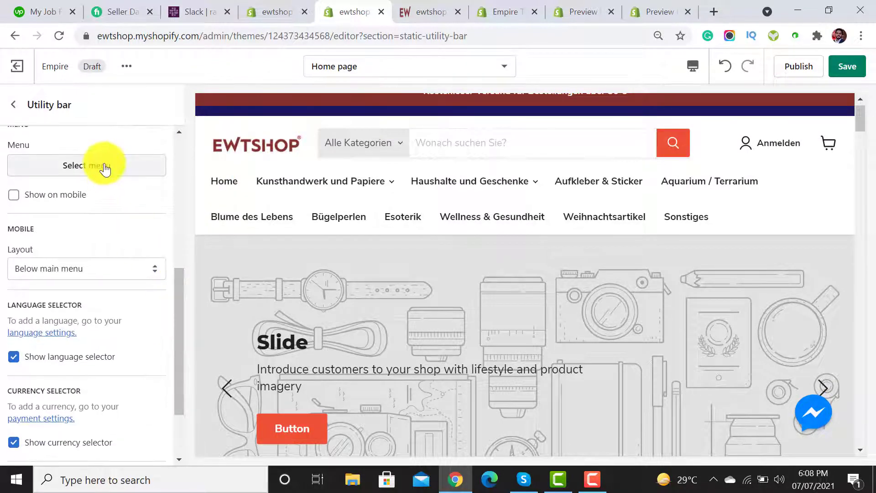
pyautogui.click(104, 167)
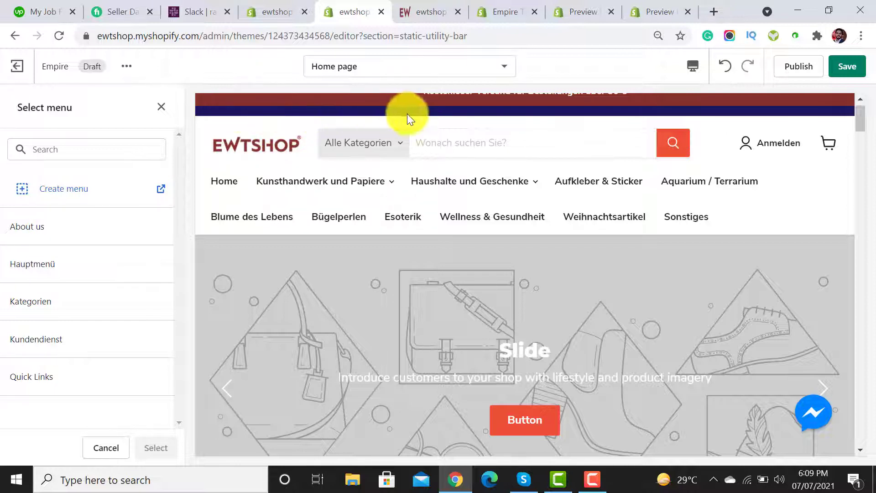
pyautogui.click(43, 376)
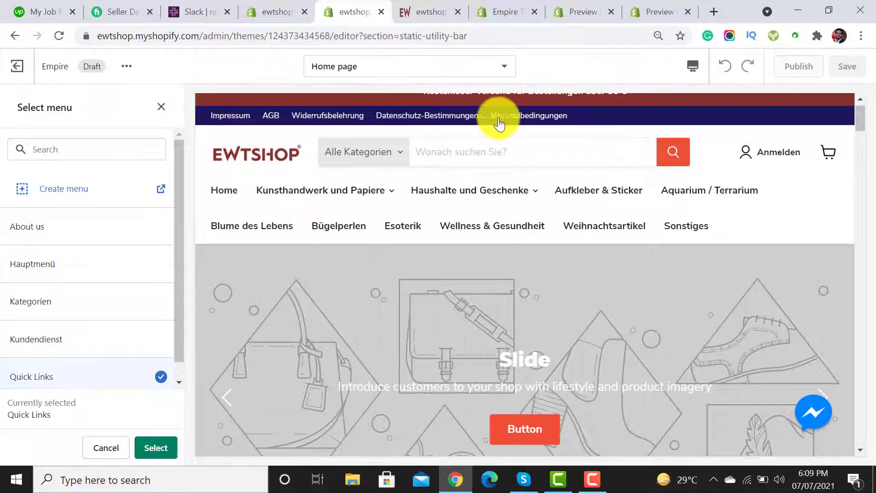
pyautogui.click(163, 445)
pyautogui.click(106, 448)
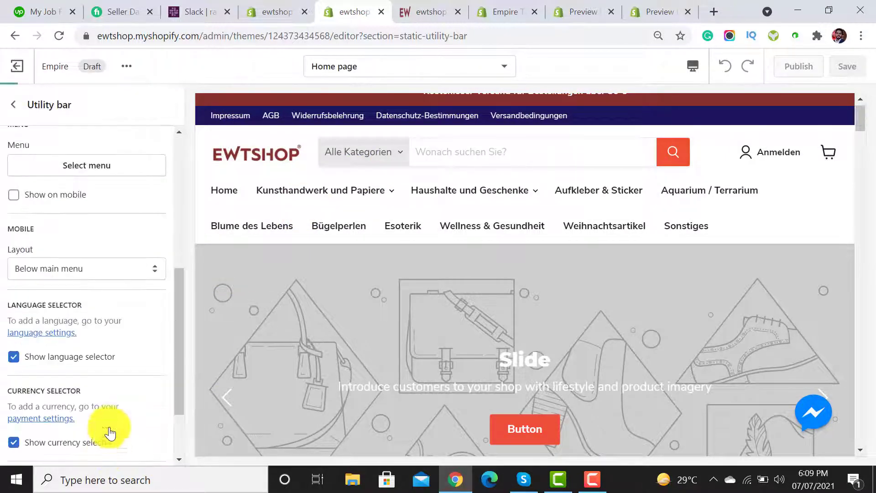
# Disable the utility bar and return to the home page section list.
pyautogui.scroll(7, 64, 239)
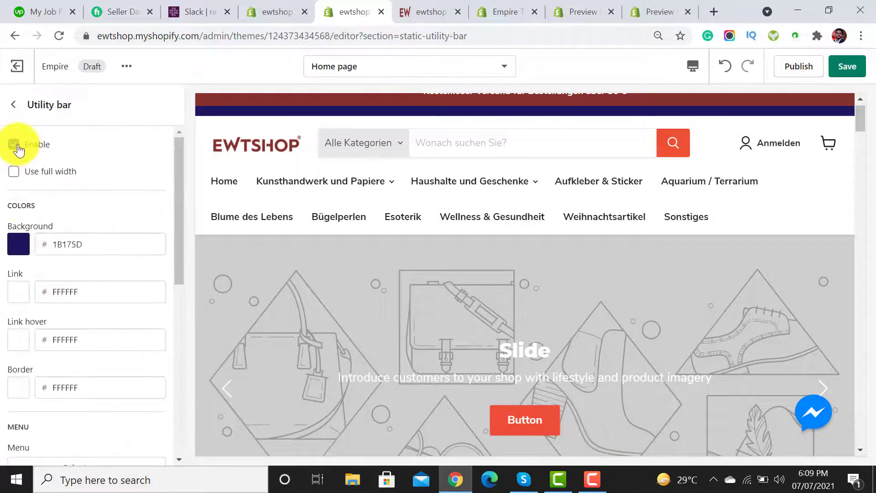
pyautogui.click(18, 146)
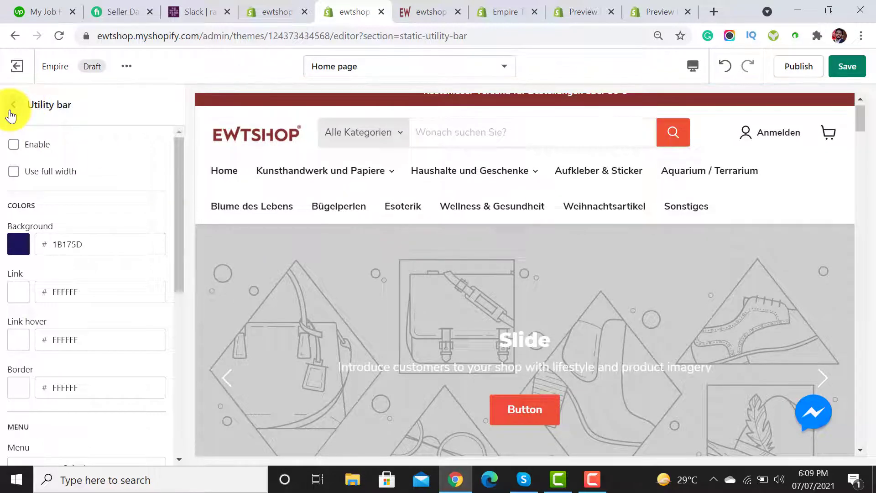
pyautogui.click(13, 105)
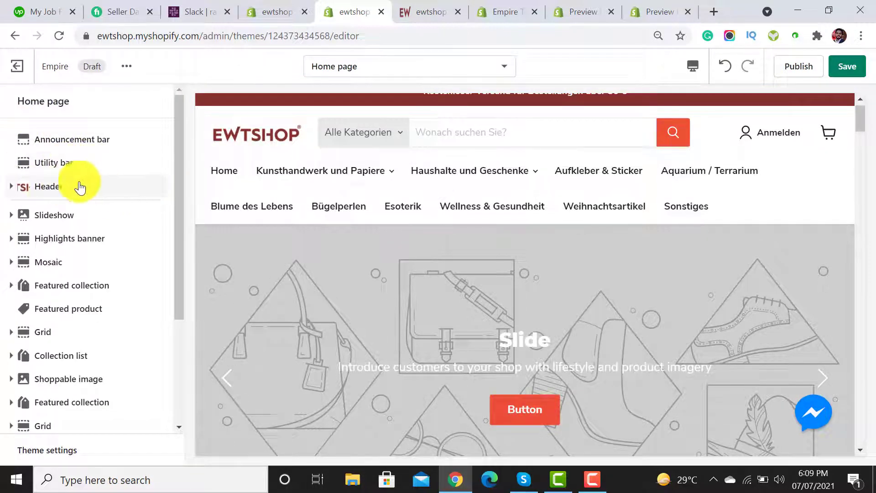
# Set the logo image max-height to 60px in the Header section.
pyautogui.click(43, 191)
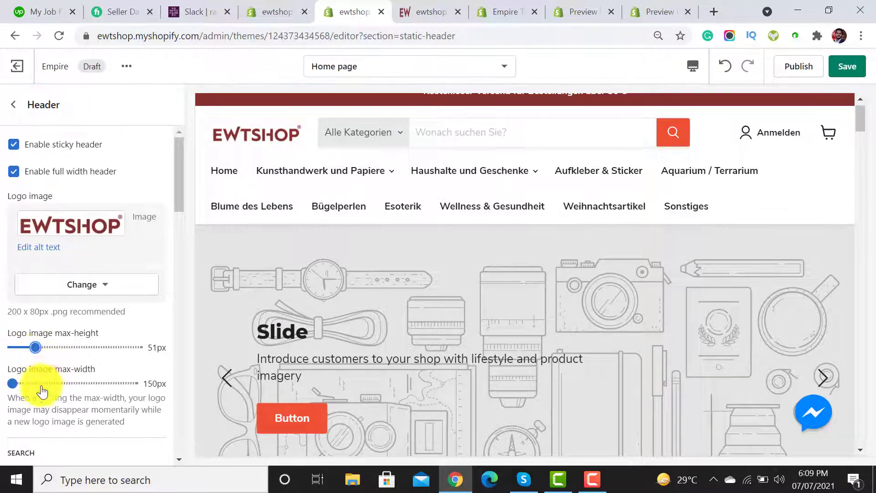
pyautogui.moveTo(35, 347); pyautogui.dragTo(51, 345)
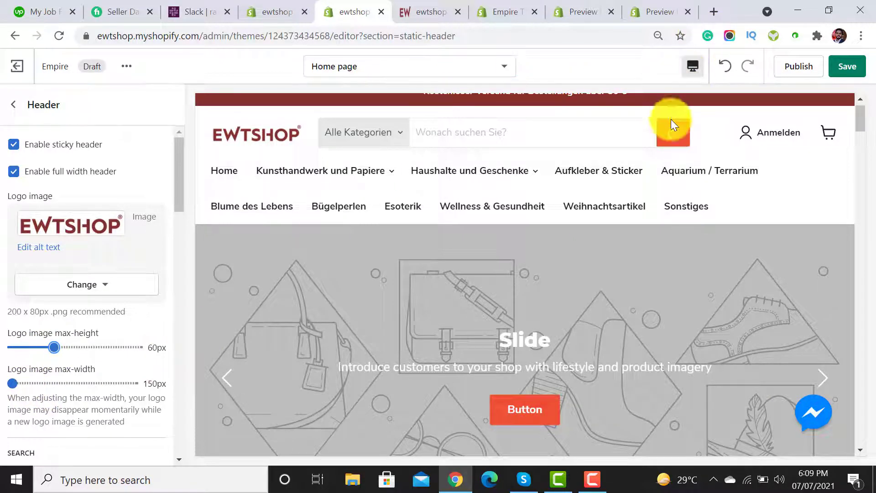
pyautogui.scroll(1, 862, 114)
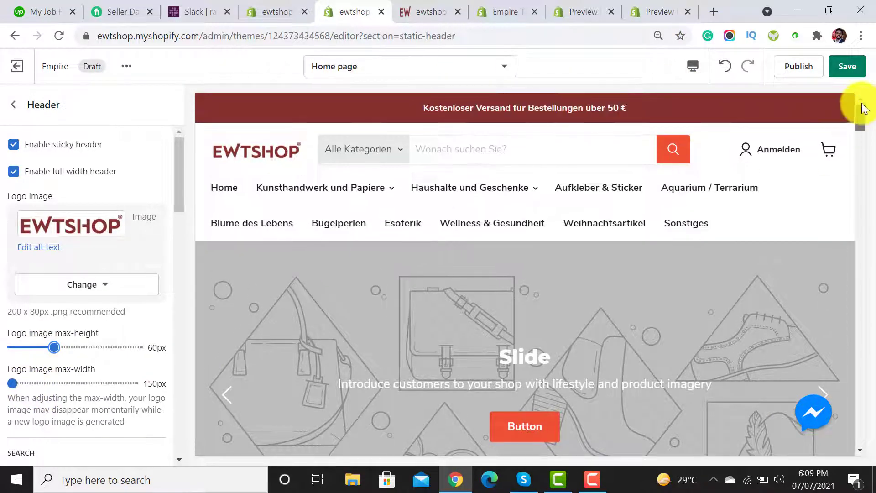
# Try a larger logo image max-width in the mobile preview, and reset it to 150px before returning to the desktop preview.
pyautogui.click(694, 72)
pyautogui.click(708, 102)
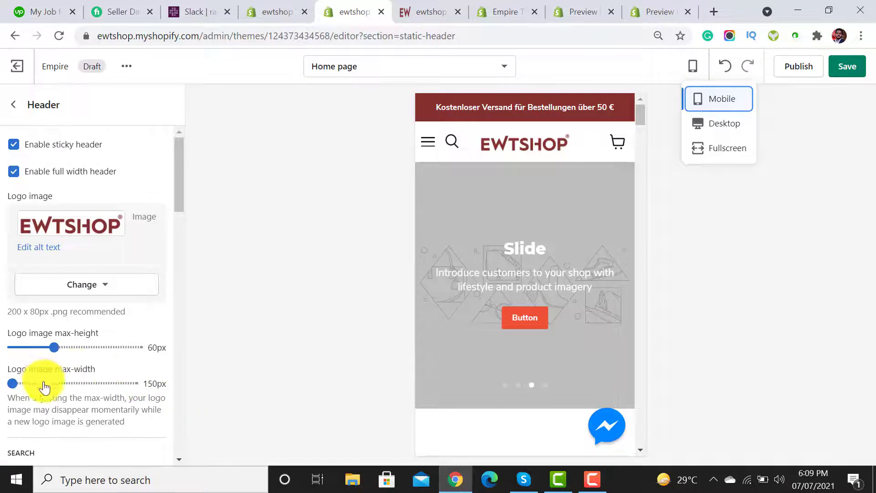
pyautogui.moveTo(44, 387); pyautogui.dragTo(43, 379)
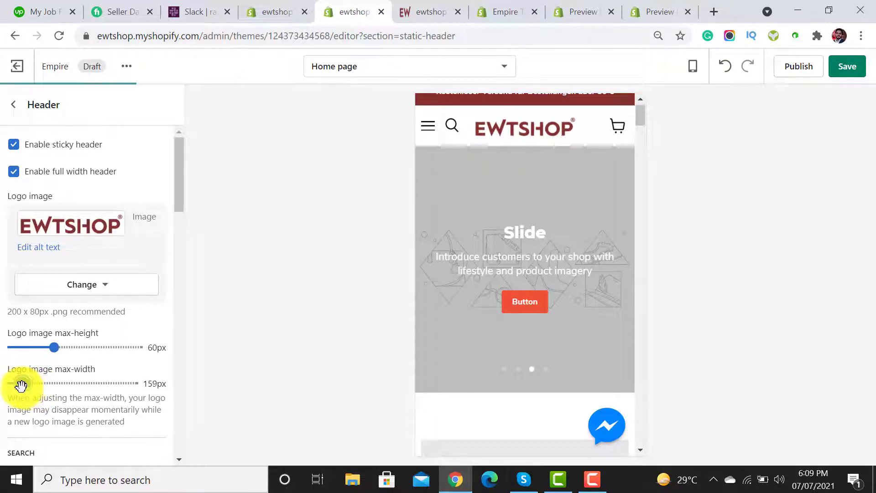
pyautogui.moveTo(21, 386); pyautogui.dragTo(14, 386)
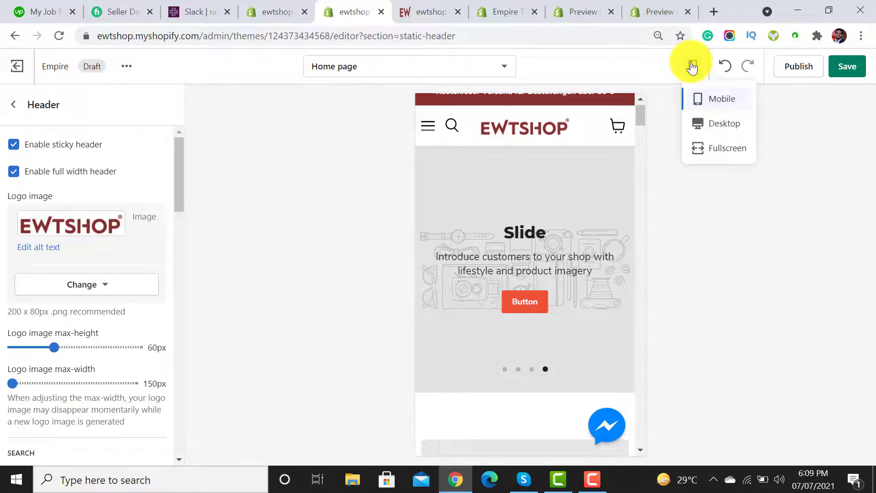
pyautogui.click(719, 131)
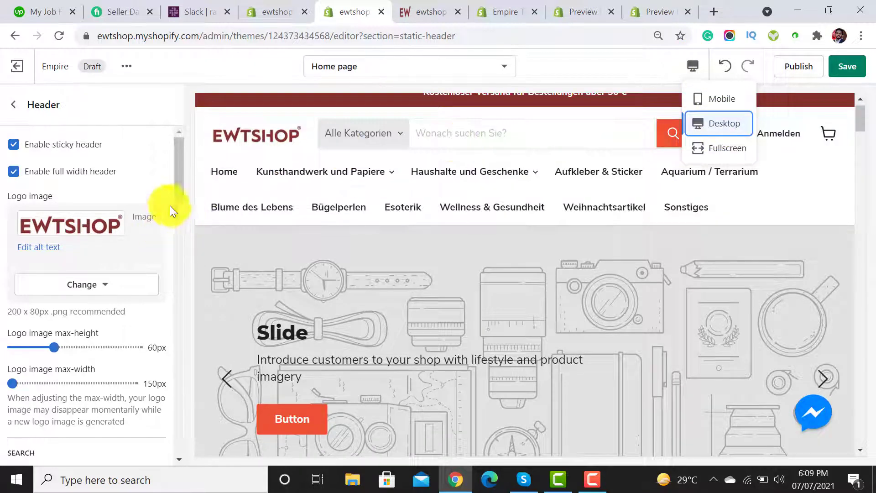
# Review the header's search and menu settings, and open the choices for its secondary menu.
pyautogui.moveTo(173, 188); pyautogui.dragTo(171, 235)
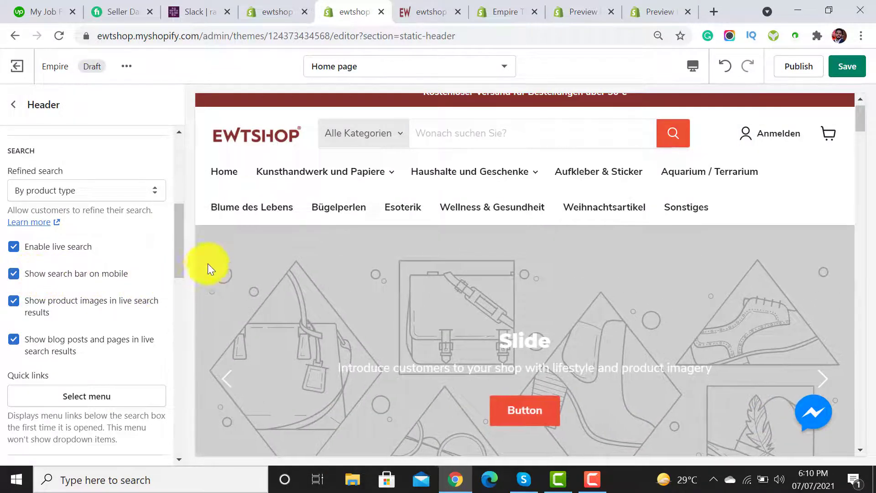
pyautogui.moveTo(176, 245)
pyautogui.mouseDown()
pyautogui.moveTo(176, 262)
pyautogui.moveTo(176, 248)
pyautogui.mouseUp()
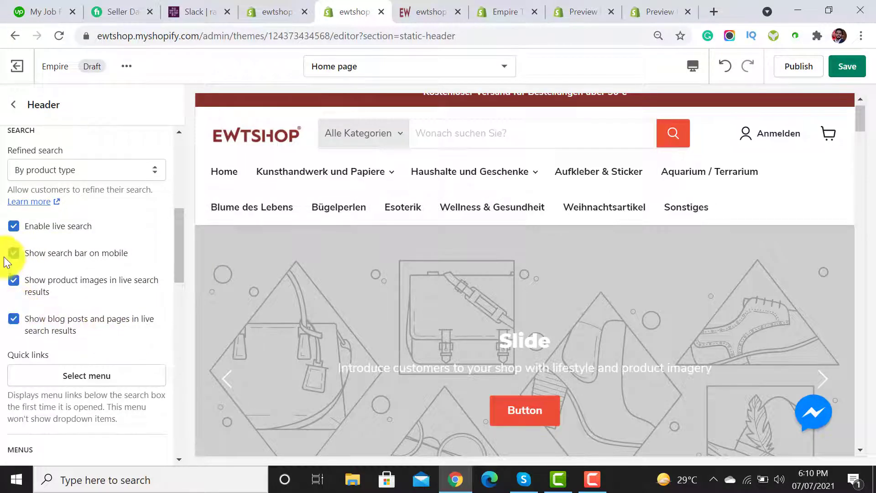
pyautogui.moveTo(177, 237); pyautogui.dragTo(177, 308)
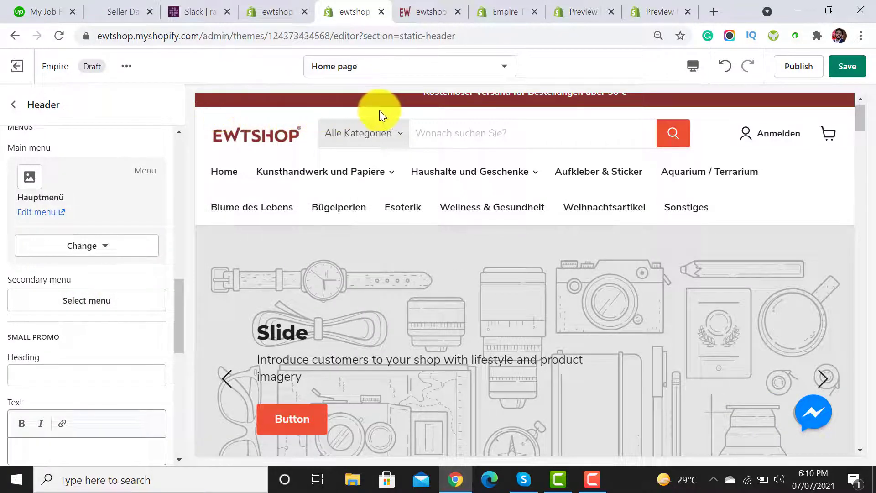
pyautogui.click(72, 305)
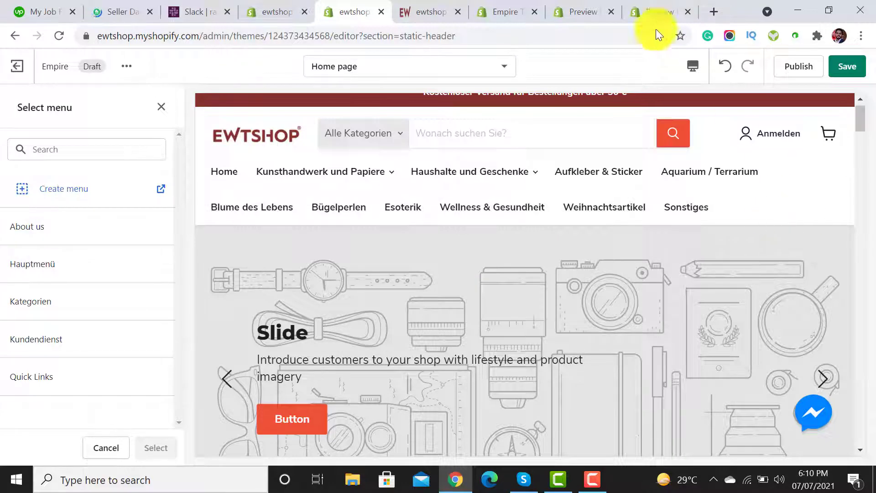
# Examine the header menus in the Empire theme's demo preview, and return to the draft theme editor.
pyautogui.click(580, 4)
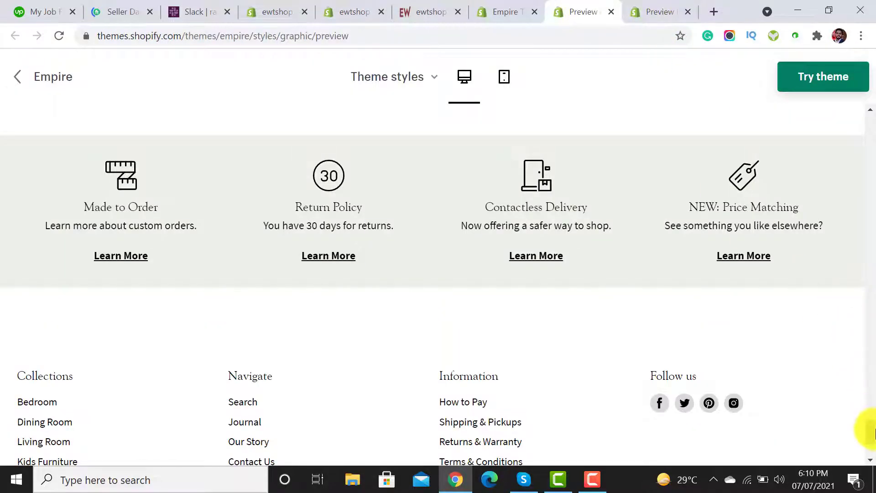
pyautogui.moveTo(869, 431); pyautogui.dragTo(865, 41)
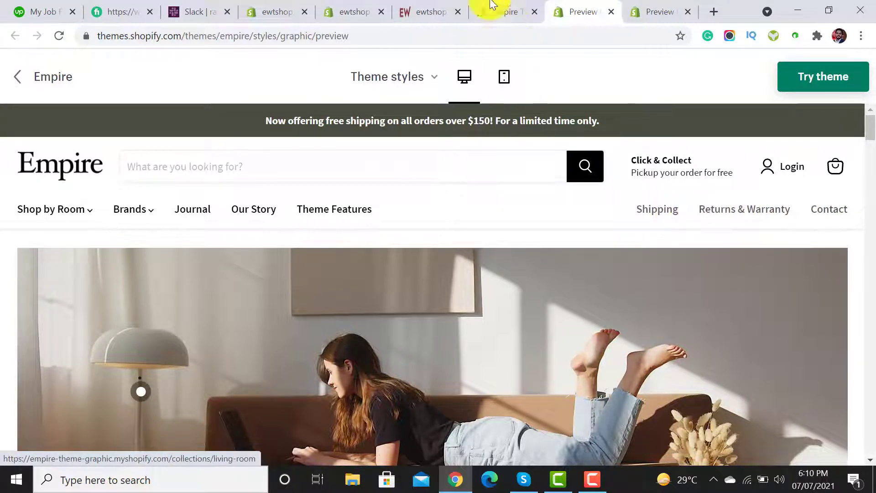
pyautogui.click(449, 7)
pyautogui.click(360, 7)
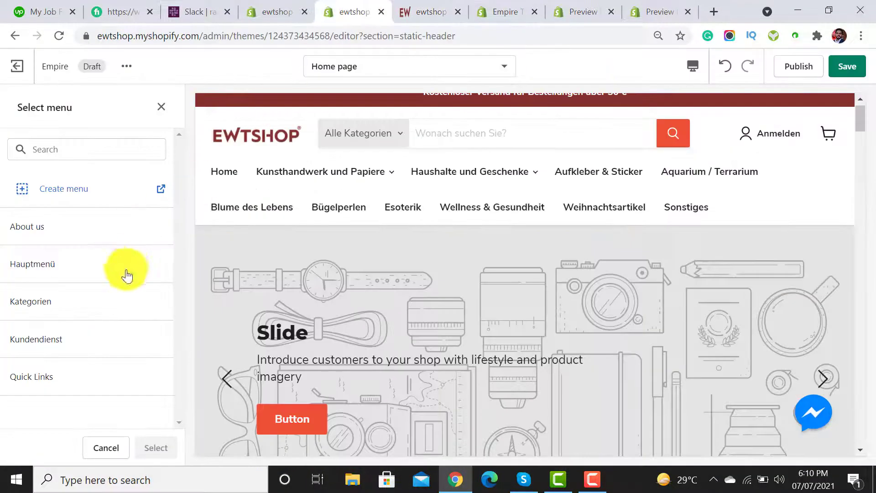
# Try Quick Links as the header's secondary menu, and go back to the home page section list.
pyautogui.click(70, 382)
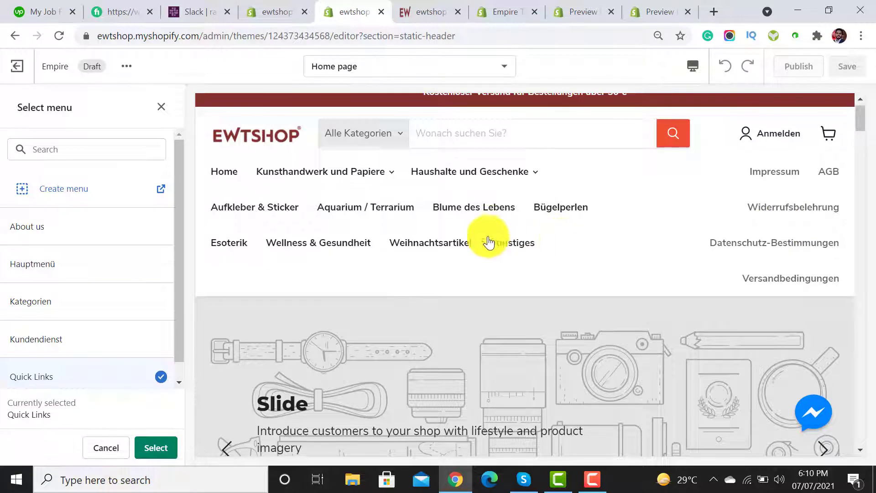
pyautogui.moveTo(387, 176)
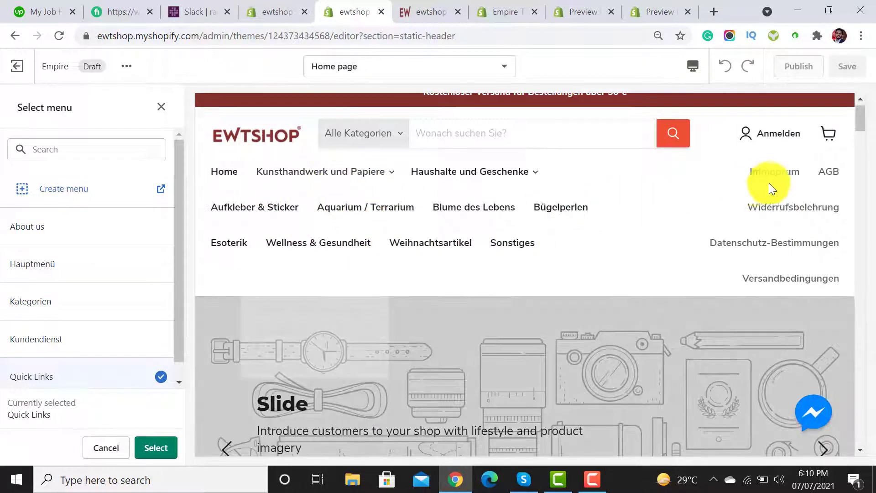
pyautogui.click(106, 456)
pyautogui.moveTo(178, 302); pyautogui.dragTo(167, 119)
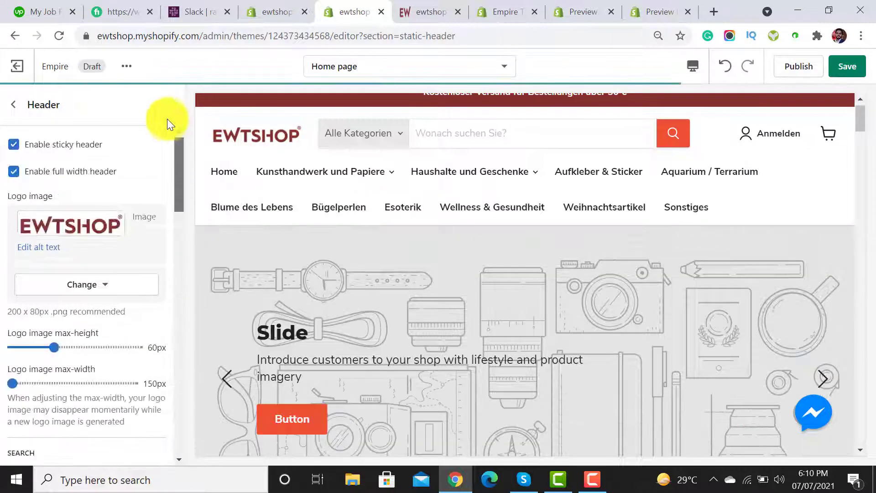
pyautogui.click(12, 106)
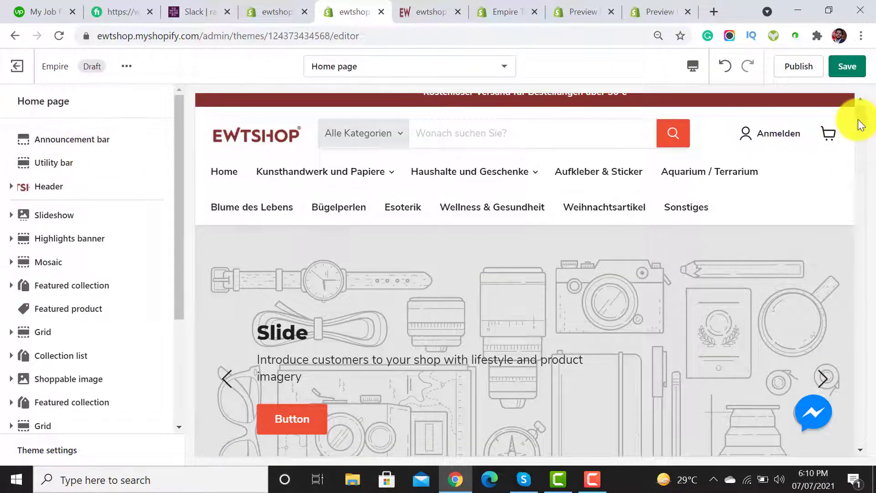
# Disable the sticky header in the Header section and save the draft theme.
pyautogui.moveTo(865, 122); pyautogui.dragTo(861, 102)
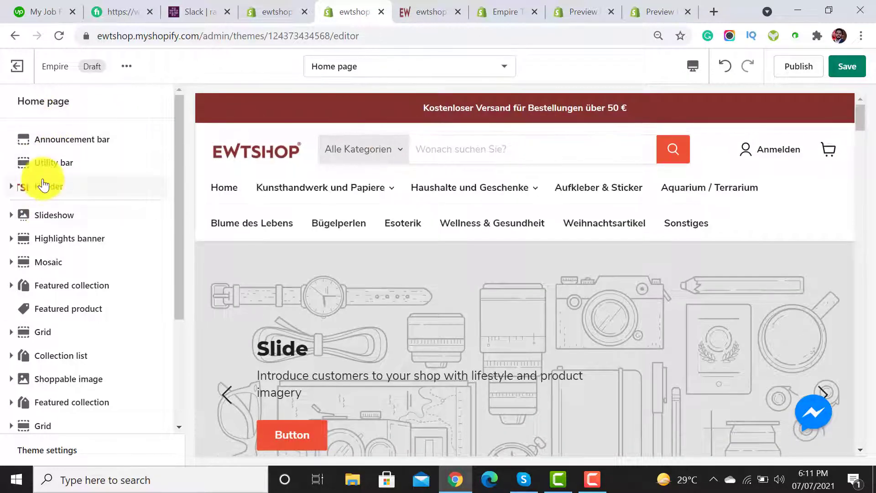
pyautogui.click(43, 191)
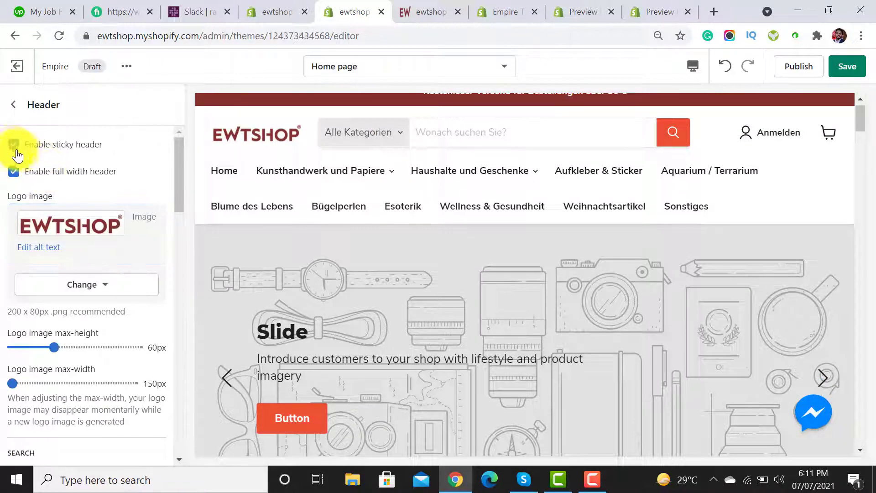
pyautogui.click(14, 146)
pyautogui.click(14, 149)
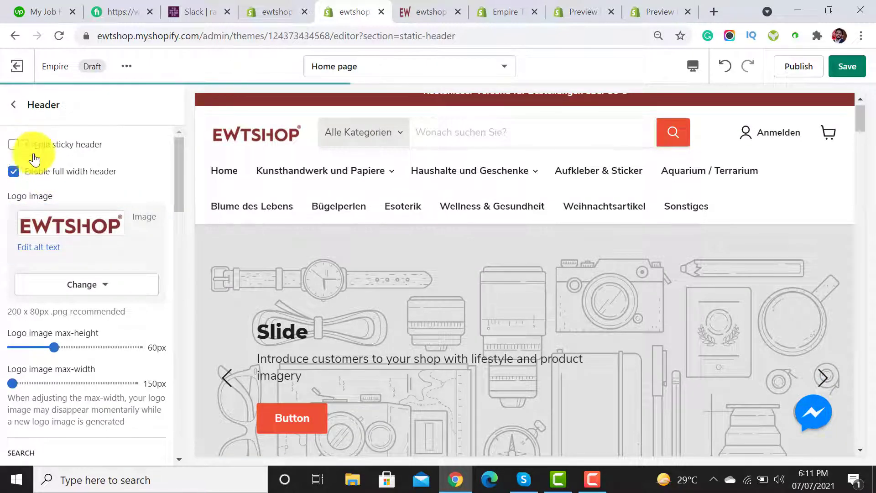
pyautogui.moveTo(860, 118)
pyautogui.mouseDown()
pyautogui.moveTo(860, 202)
pyautogui.moveTo(866, 119)
pyautogui.mouseUp()
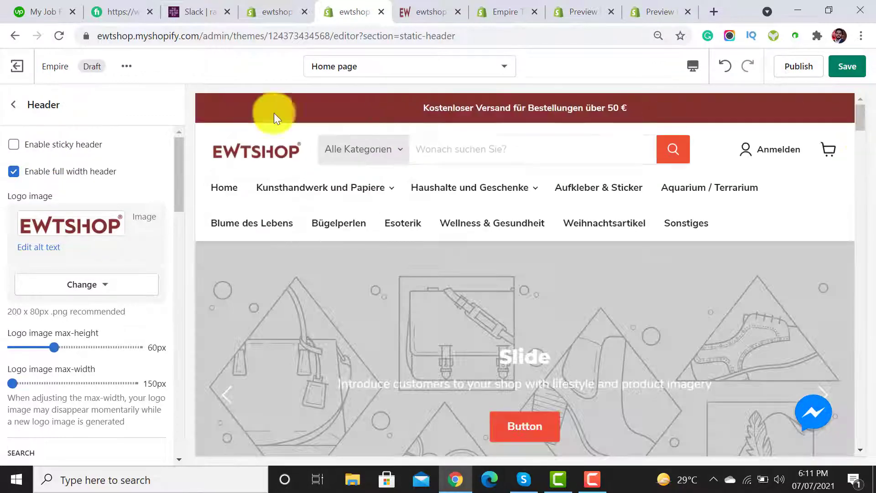
pyautogui.click(6, 107)
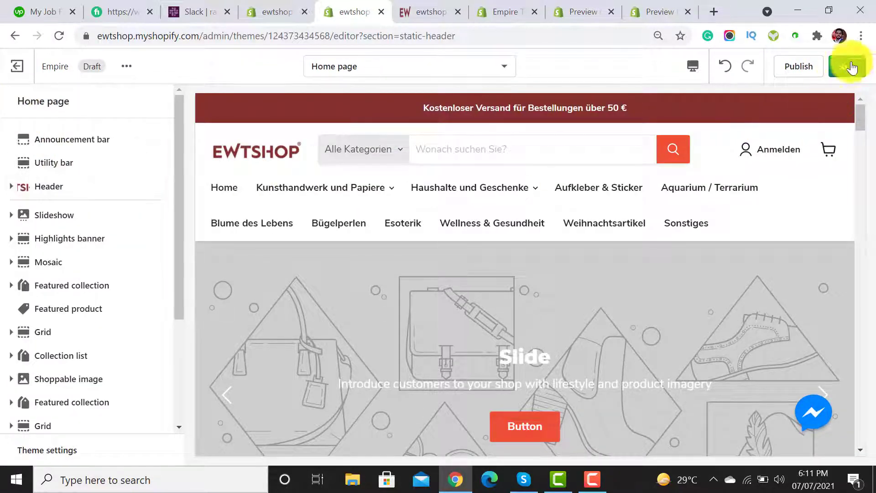
pyautogui.click(853, 65)
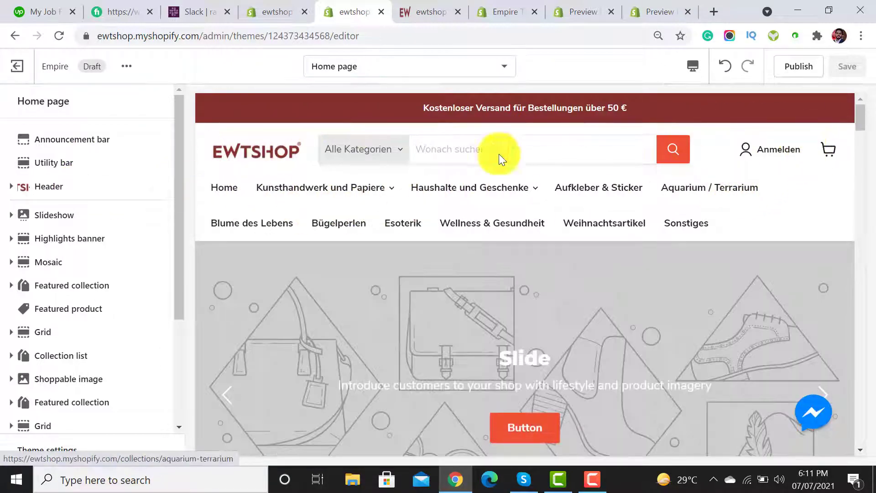
# Compare the draft's slideshow with the banner area on the live ewtshop.de home page.
pyautogui.moveTo(860, 118); pyautogui.dragTo(861, 126)
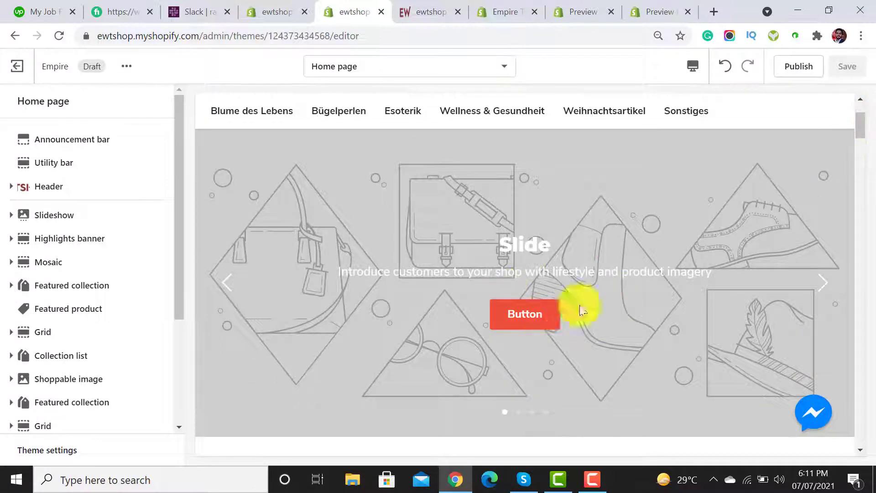
pyautogui.click(422, 9)
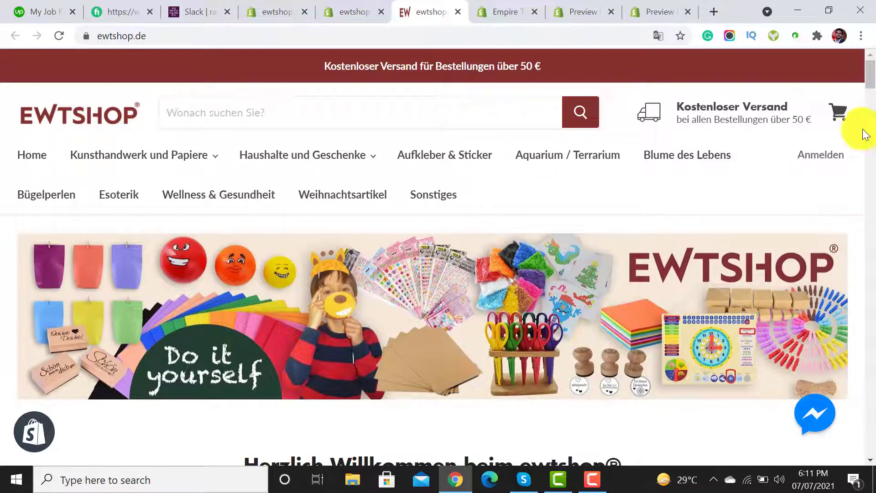
pyautogui.scroll(-3, 870, 75)
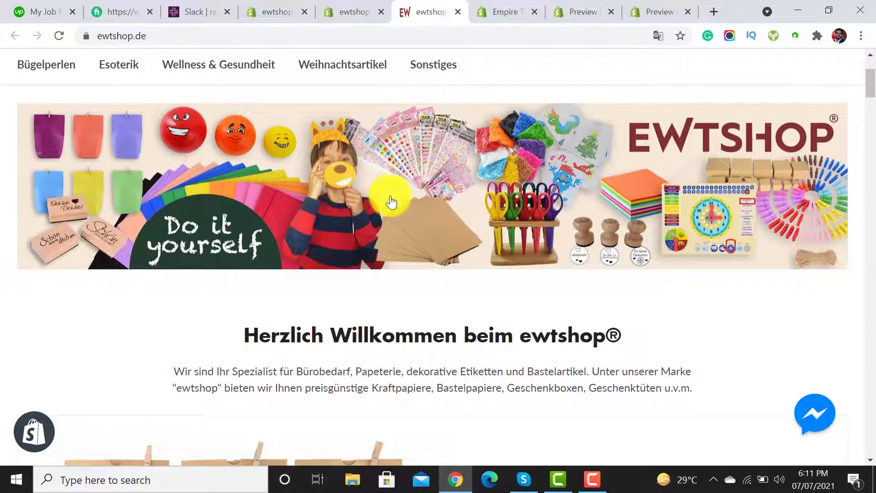
# Remove the Slideshow section from the draft theme's home page and save the change.
pyautogui.scroll(2, 360, 224)
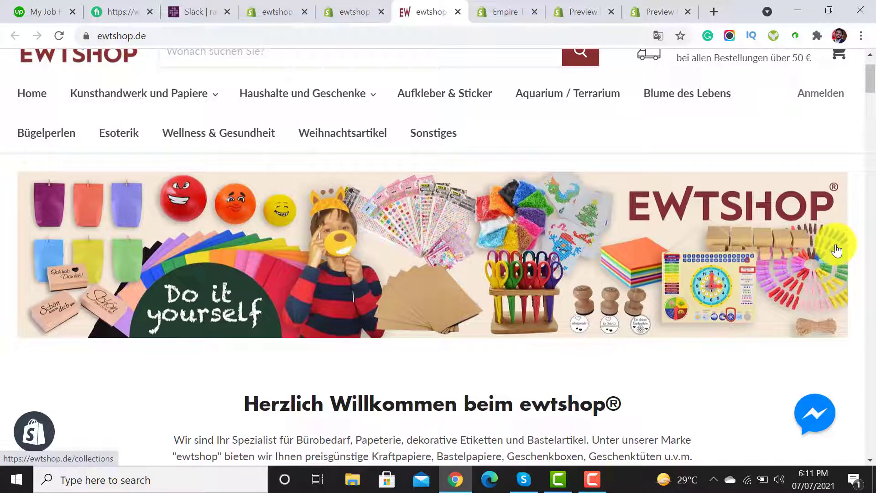
pyautogui.click(335, 12)
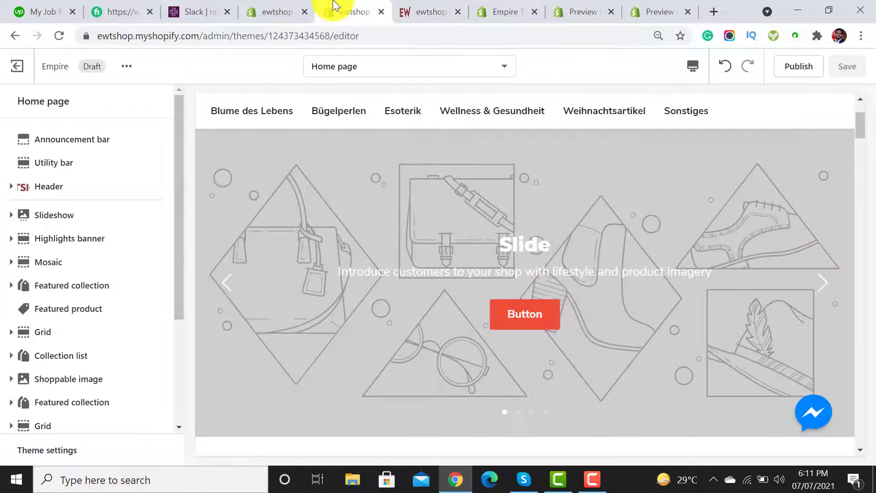
pyautogui.click(58, 217)
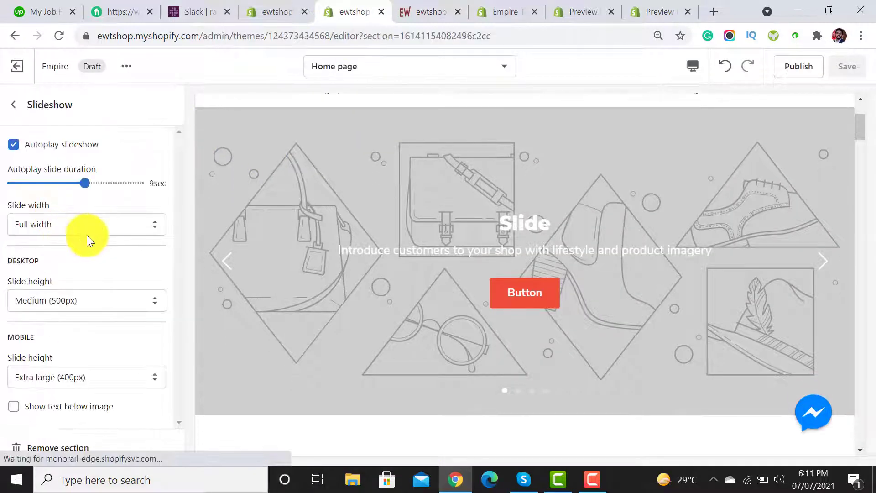
pyautogui.click(58, 447)
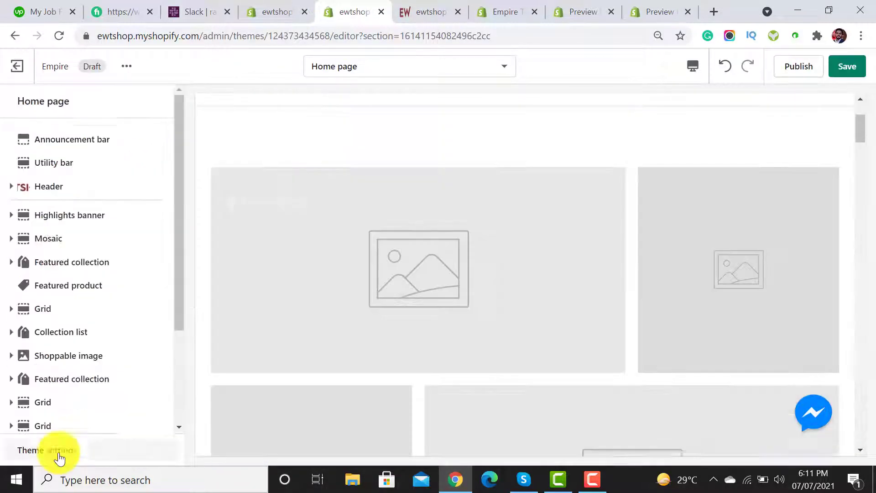
pyautogui.click(851, 72)
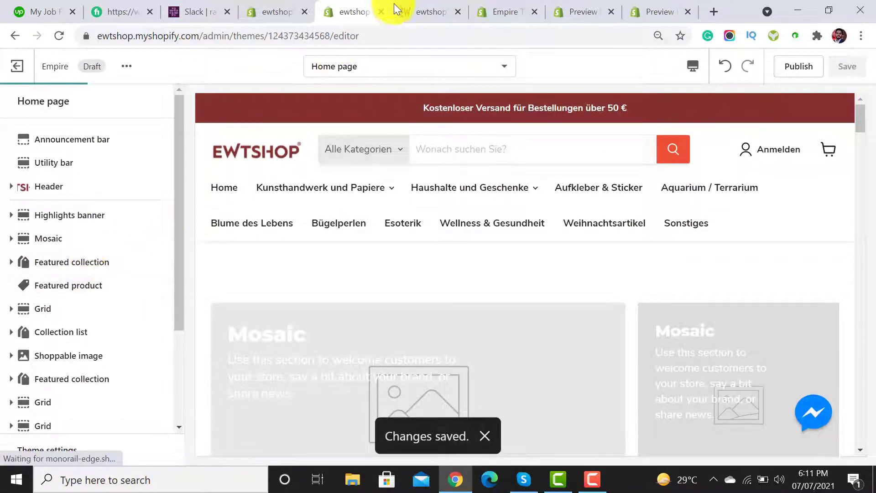
# Check the banner on the live ewtshop.de home page and add an Image with text overlay section to the draft home page.
pyautogui.click(422, 9)
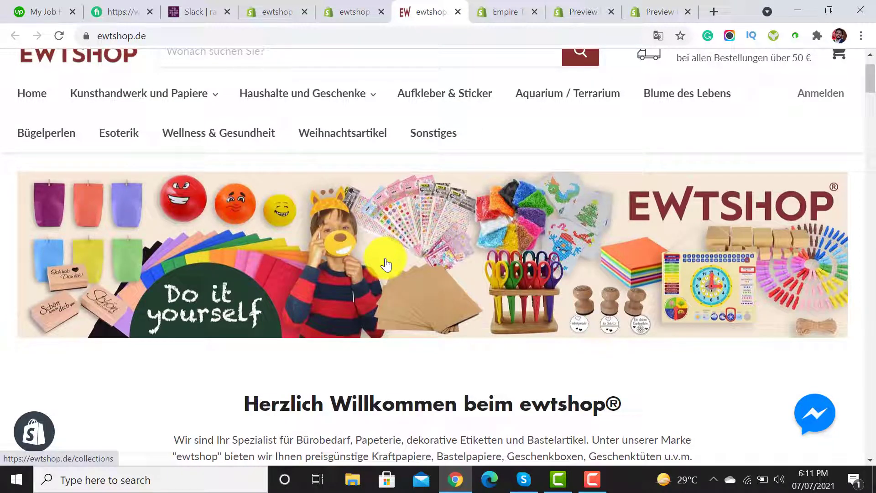
pyautogui.click(368, 12)
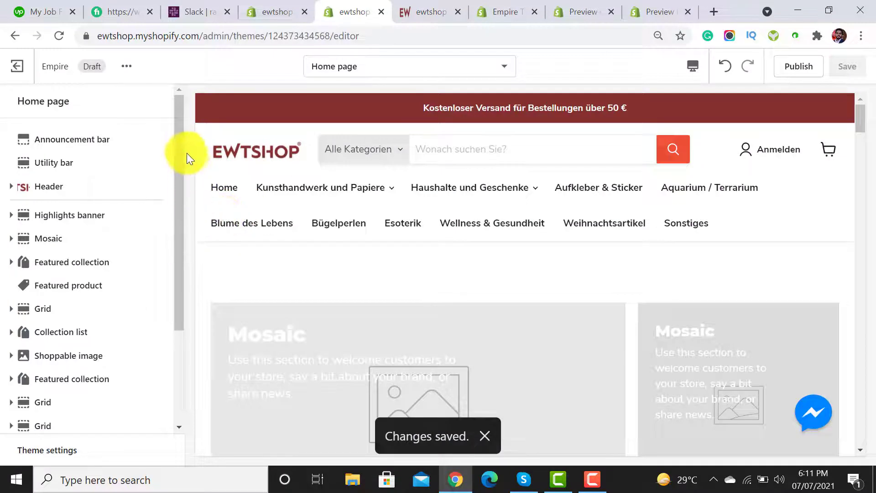
pyautogui.moveTo(181, 103); pyautogui.dragTo(169, 265)
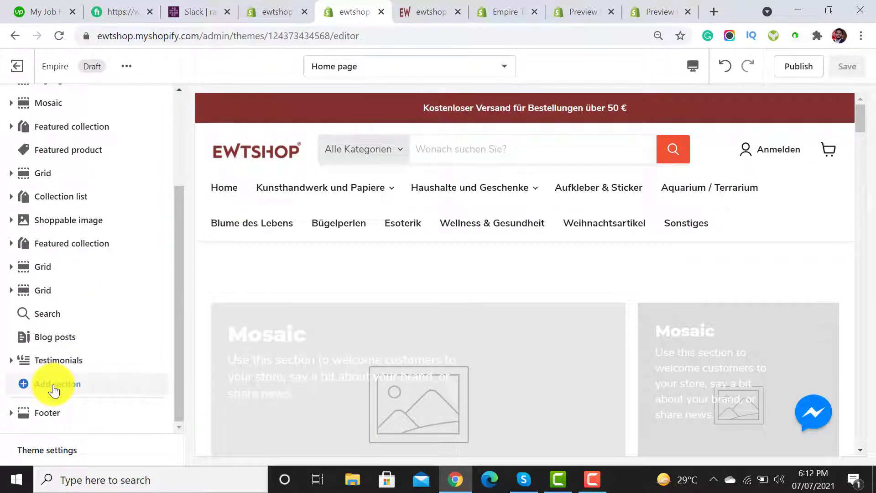
pyautogui.click(54, 389)
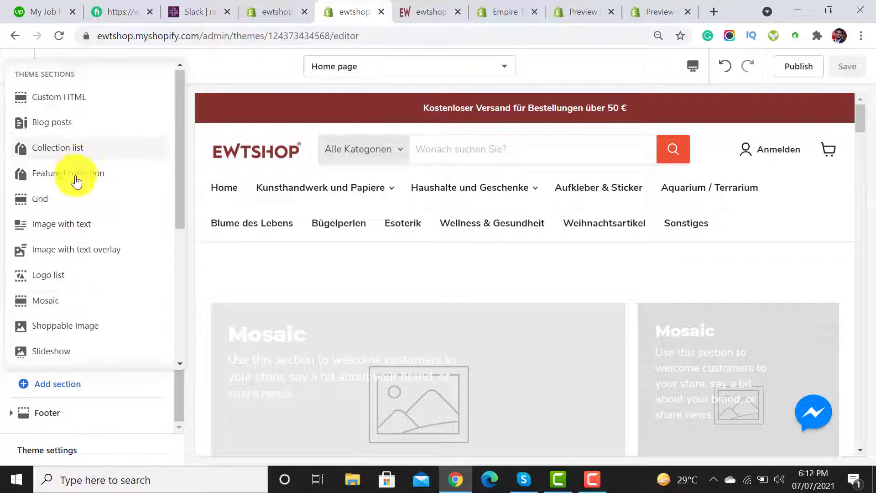
pyautogui.scroll(-3, 70, 314)
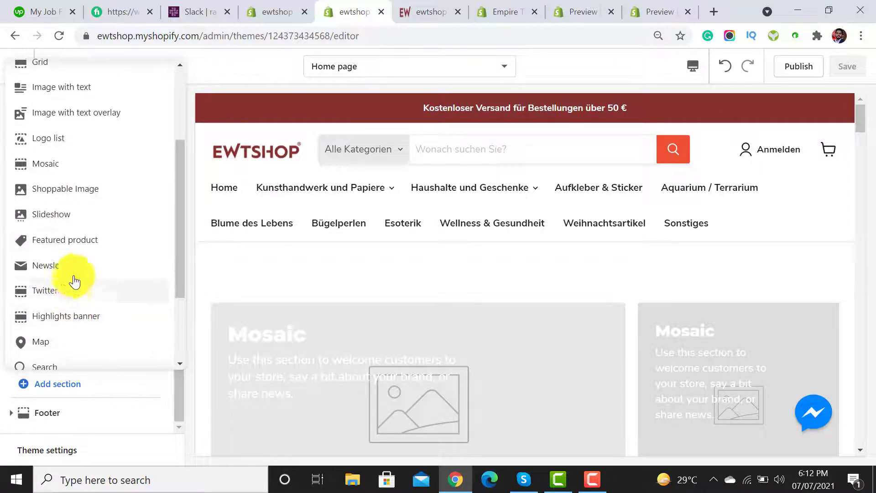
pyautogui.scroll(-3, 76, 292)
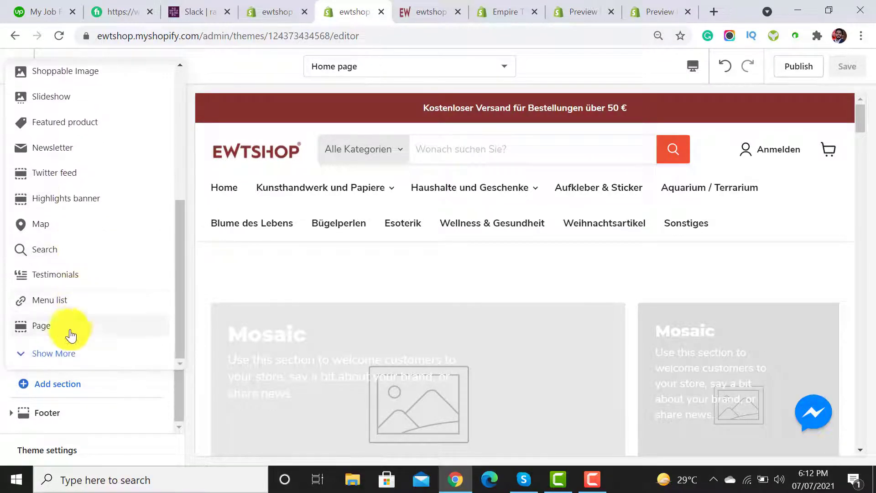
pyautogui.click(63, 356)
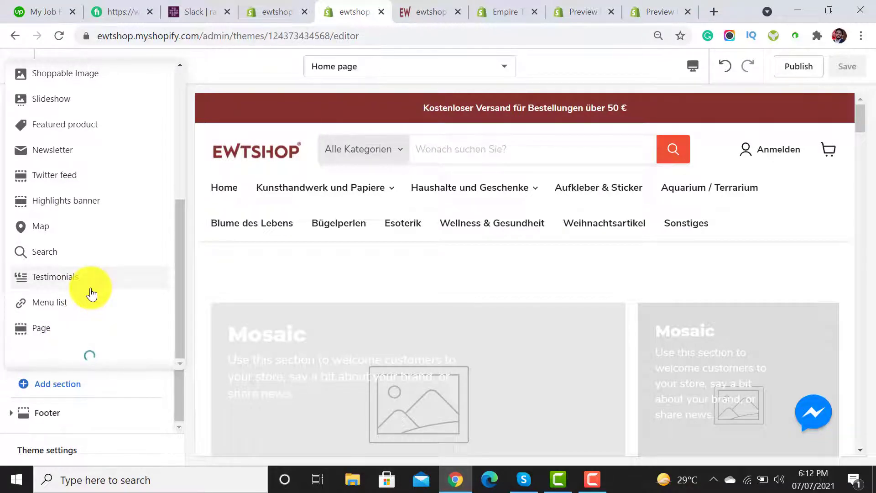
pyautogui.scroll(3, 91, 294)
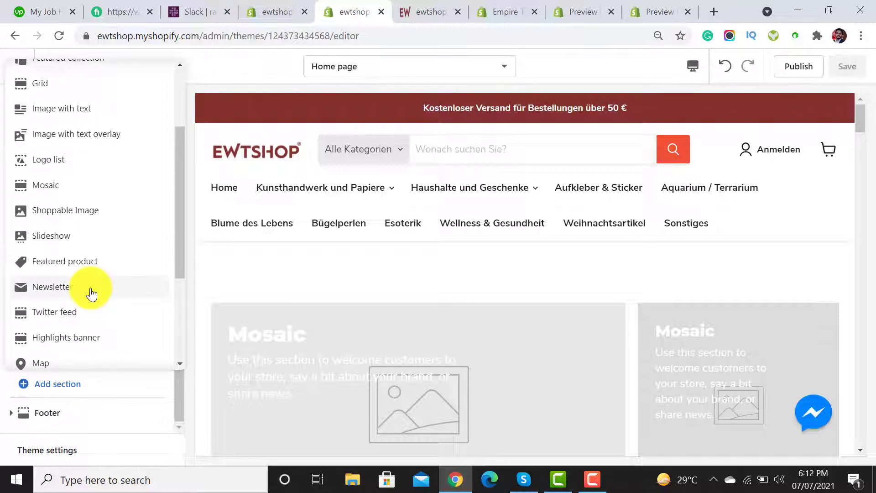
pyautogui.click(98, 138)
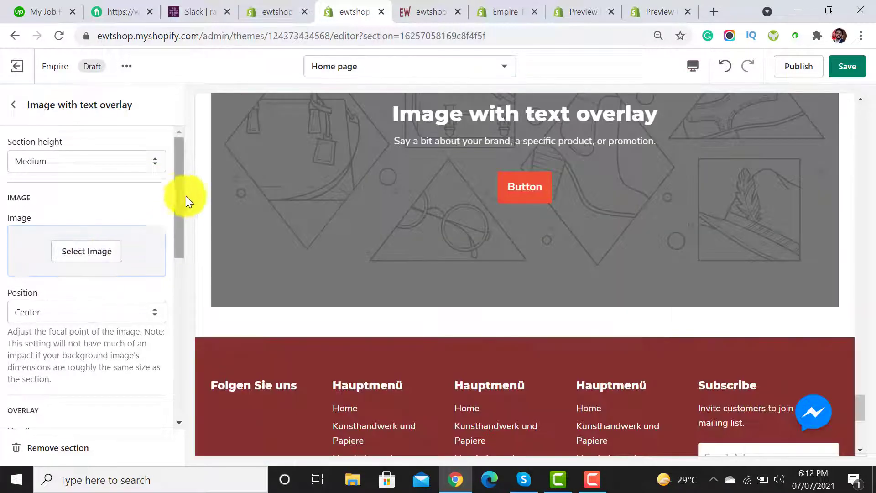
# Use the wide EWTSHOP "Do it yourself" banner from the library as the section's image and set the section height to Original aspect ratio.
pyautogui.click(87, 252)
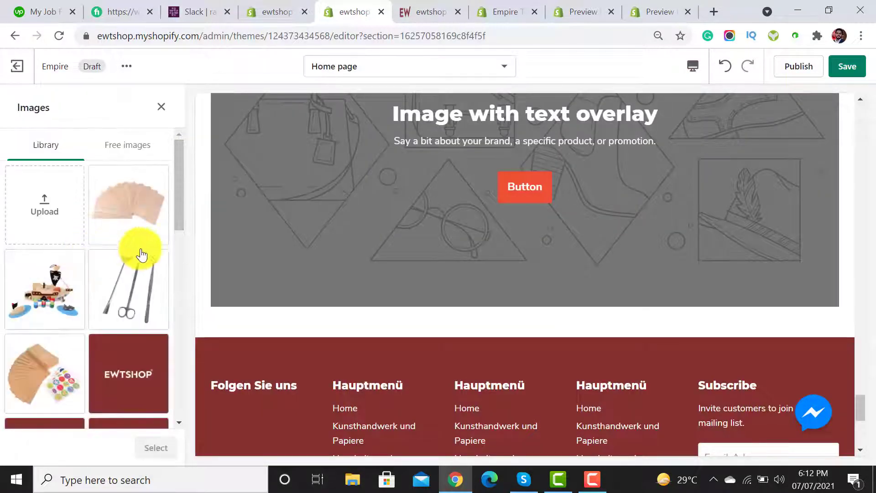
pyautogui.moveTo(181, 168); pyautogui.dragTo(183, 416)
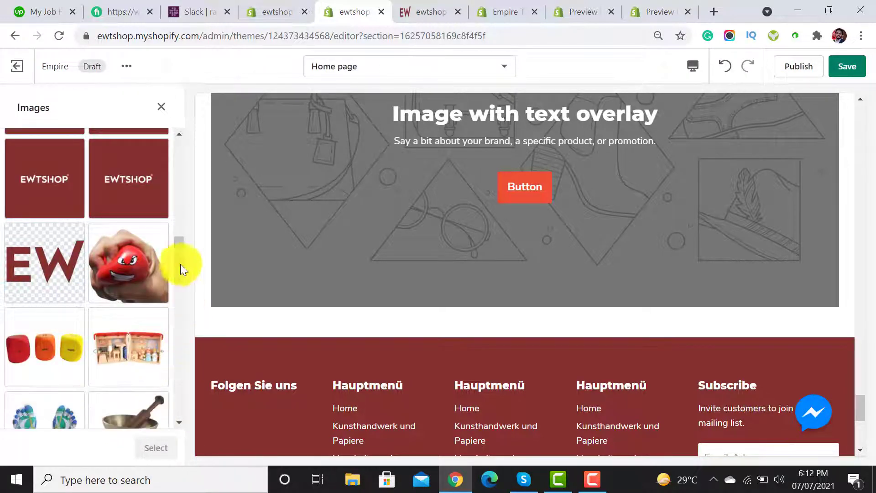
pyautogui.moveTo(179, 264); pyautogui.dragTo(173, 327)
pyautogui.scroll(-3, 173, 368)
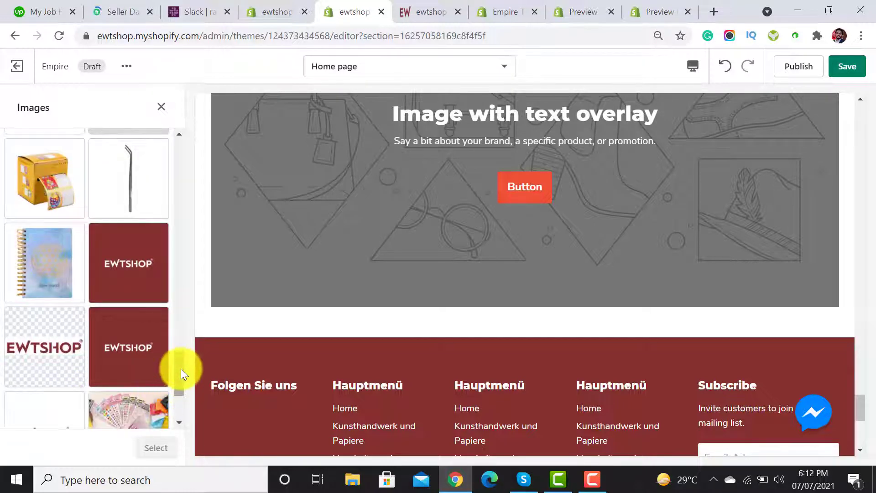
pyautogui.scroll(-3, 181, 370)
pyautogui.click(135, 293)
pyautogui.click(156, 448)
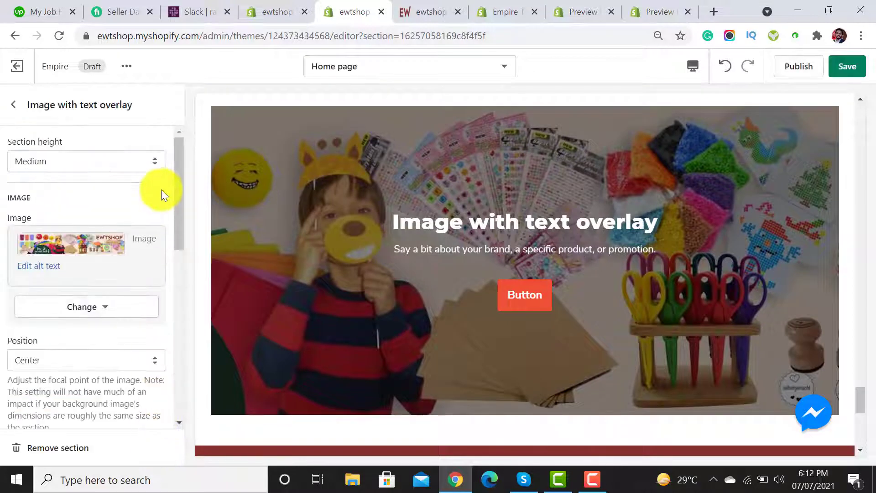
pyautogui.click(108, 163)
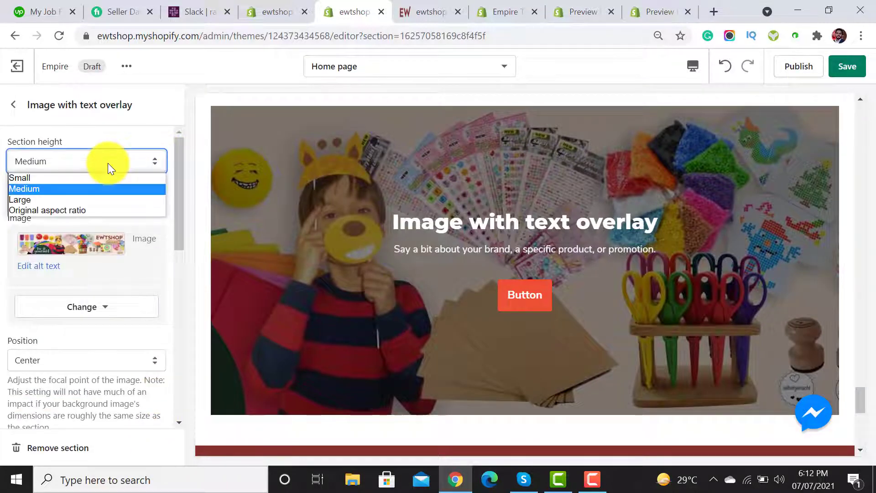
pyautogui.click(97, 211)
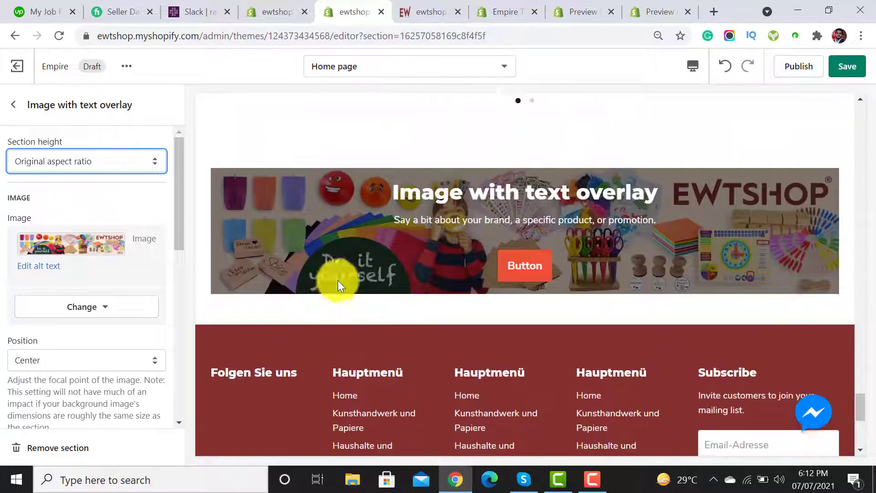
# Clear the overlay's text and heading in the Image with text overlay section.
pyautogui.moveTo(182, 203); pyautogui.dragTo(178, 356)
pyautogui.scroll(2, 129, 294)
pyautogui.click(106, 283)
pyautogui.hotkey('ctrl', 'a')
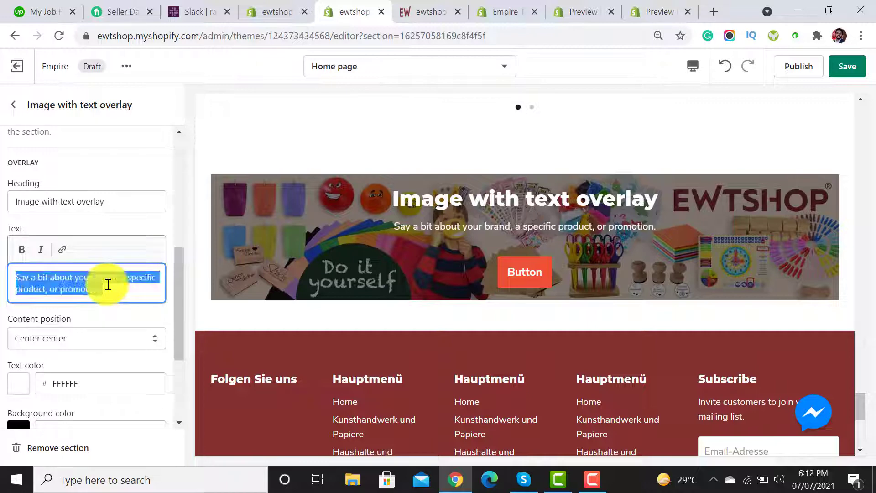
pyautogui.press('BackSpace')
pyautogui.doubleClick(97, 207)
pyautogui.press('BackSpace')
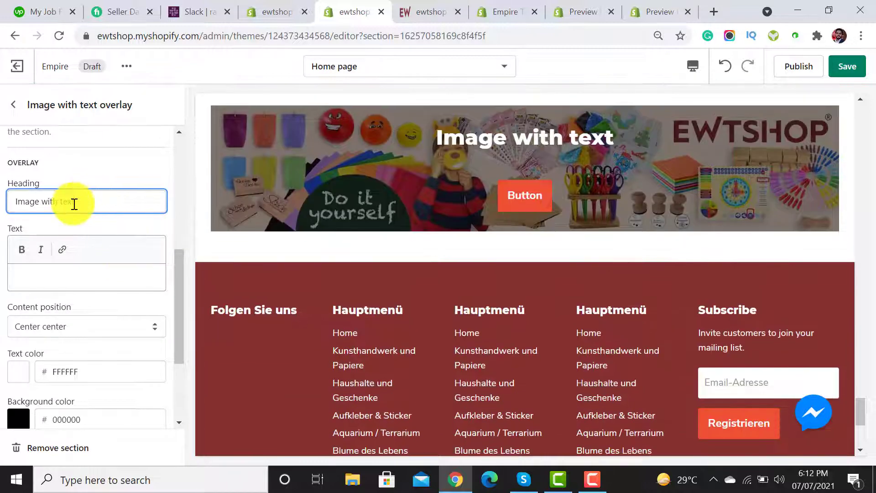
pyautogui.tripleClick(74, 204)
pyautogui.press('BackSpace')
# Set the overlay's background color opacity to 0% and clear its button text.
pyautogui.moveTo(176, 273); pyautogui.dragTo(177, 362)
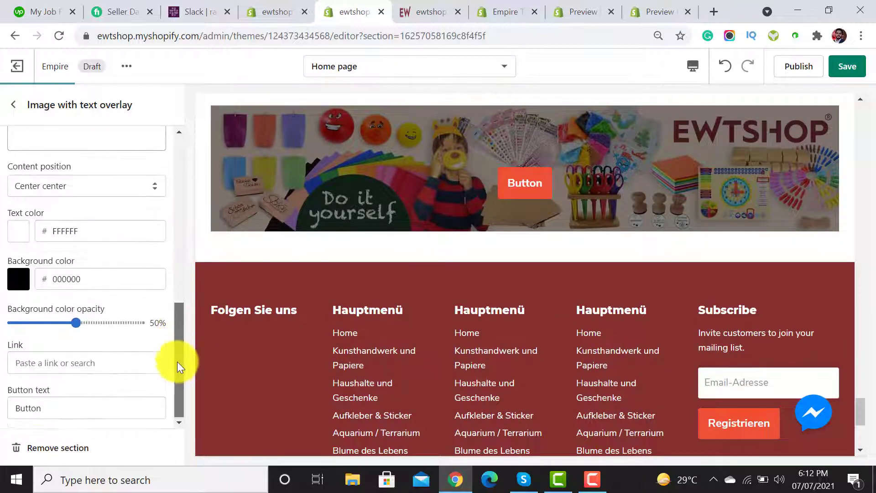
pyautogui.click(78, 362)
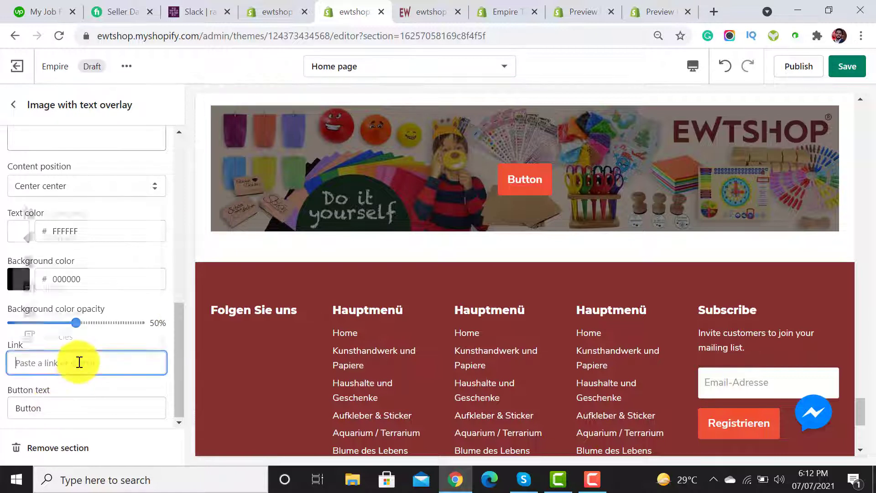
pyautogui.click(164, 343)
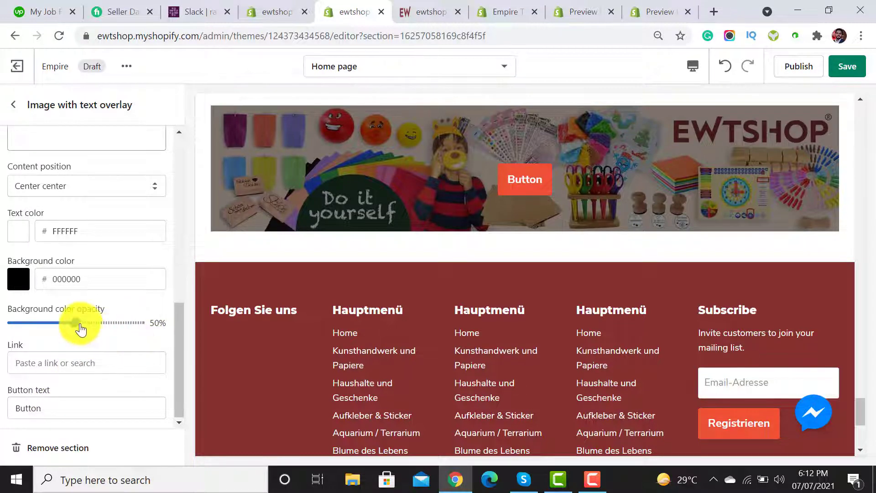
pyautogui.moveTo(179, 334); pyautogui.dragTo(179, 332)
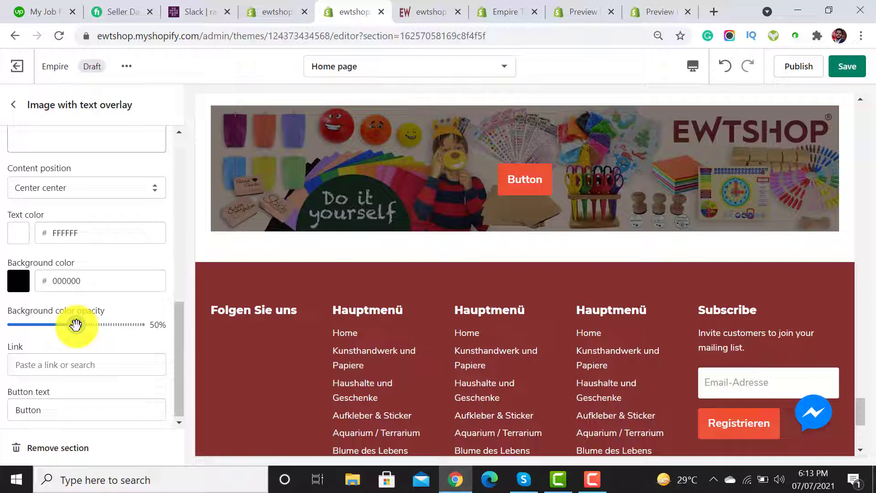
pyautogui.moveTo(76, 325); pyautogui.dragTo(1, 325)
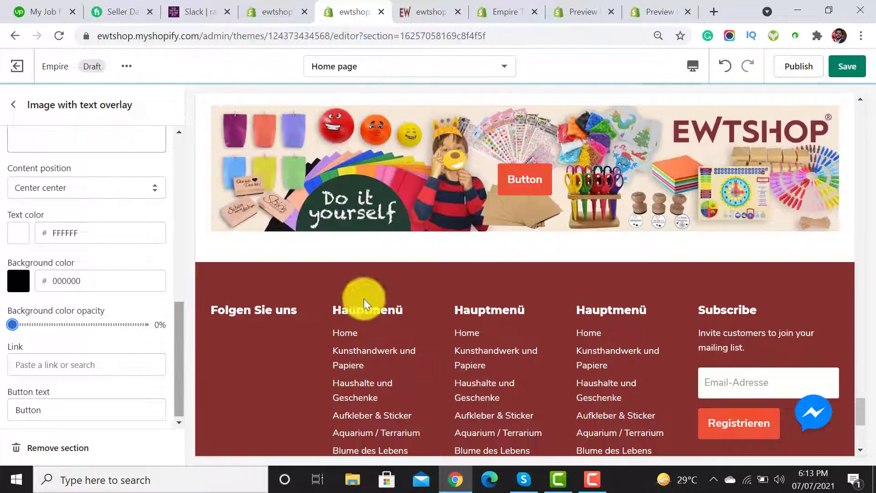
pyautogui.doubleClick(78, 408)
pyautogui.press('BackSpace')
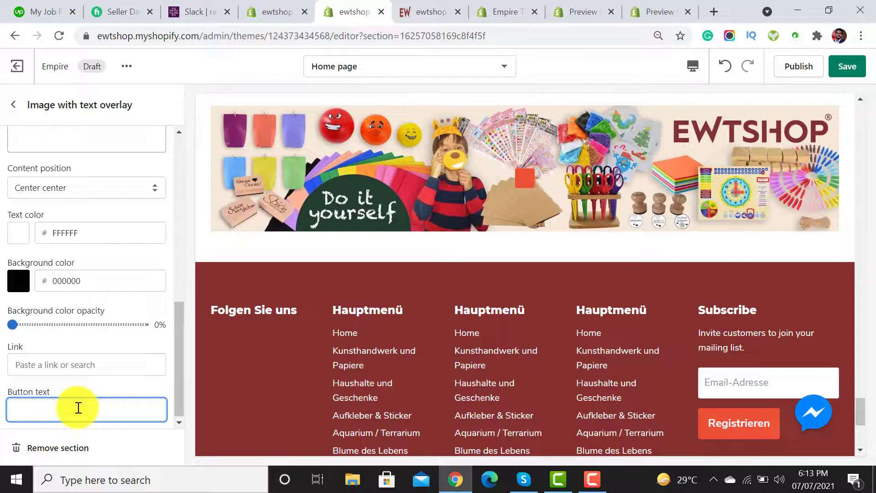
pyautogui.click(125, 385)
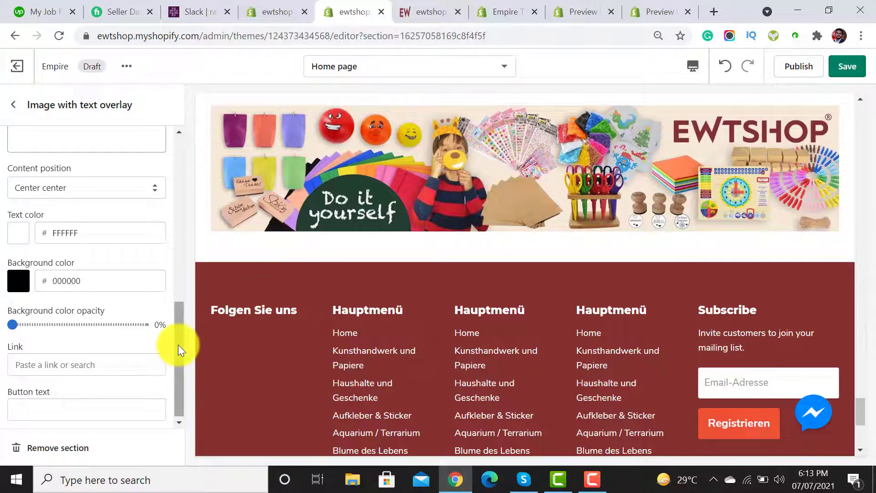
# Compare the draft banner with the live ewtshop.de banner and review the section height options, keeping Original aspect ratio.
pyautogui.moveTo(178, 344); pyautogui.dragTo(185, 281)
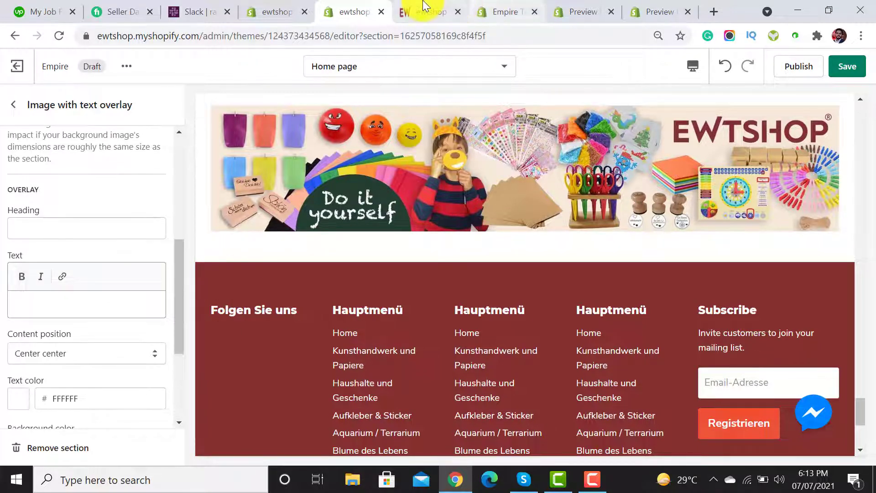
pyautogui.click(424, 7)
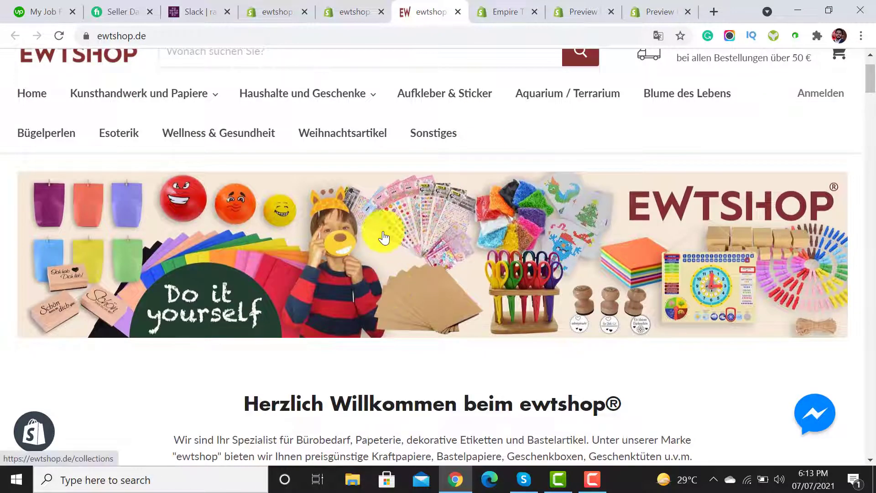
pyautogui.click(377, 10)
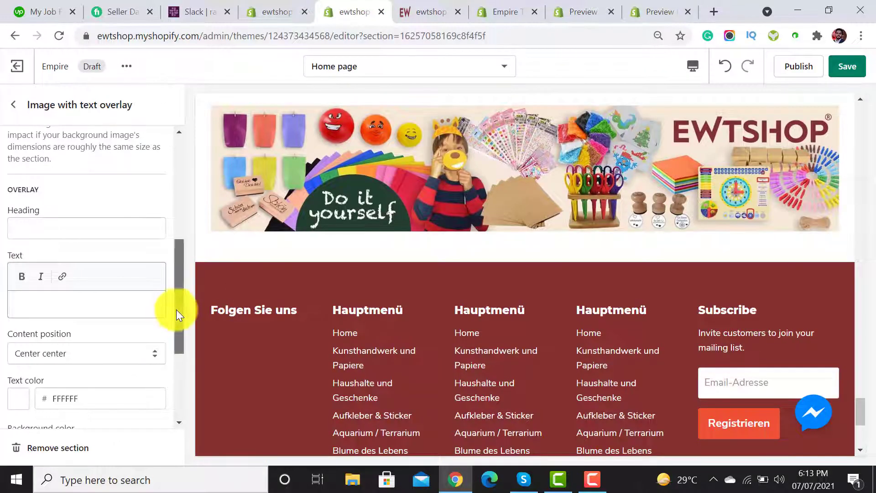
pyautogui.moveTo(176, 310); pyautogui.dragTo(181, 194)
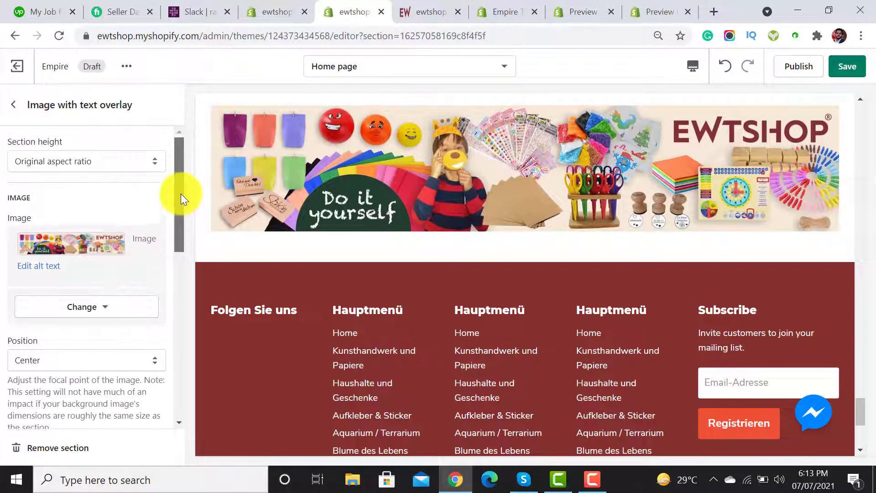
pyautogui.click(59, 163)
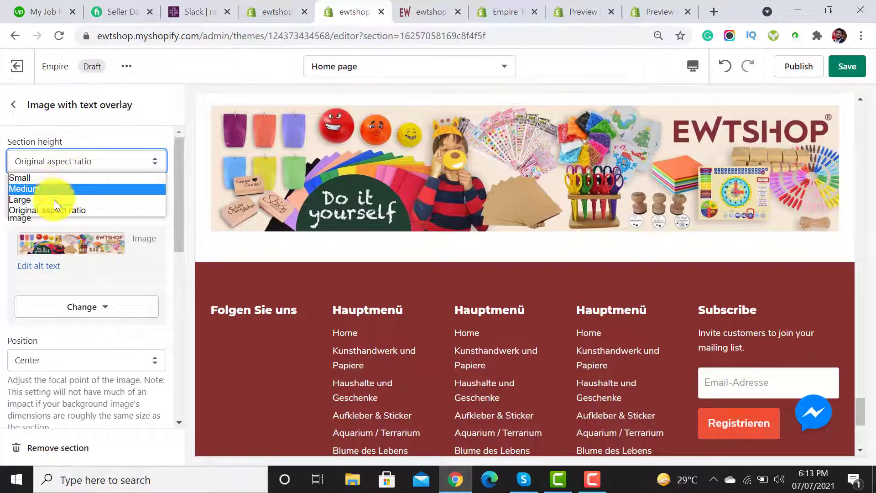
pyautogui.click(75, 211)
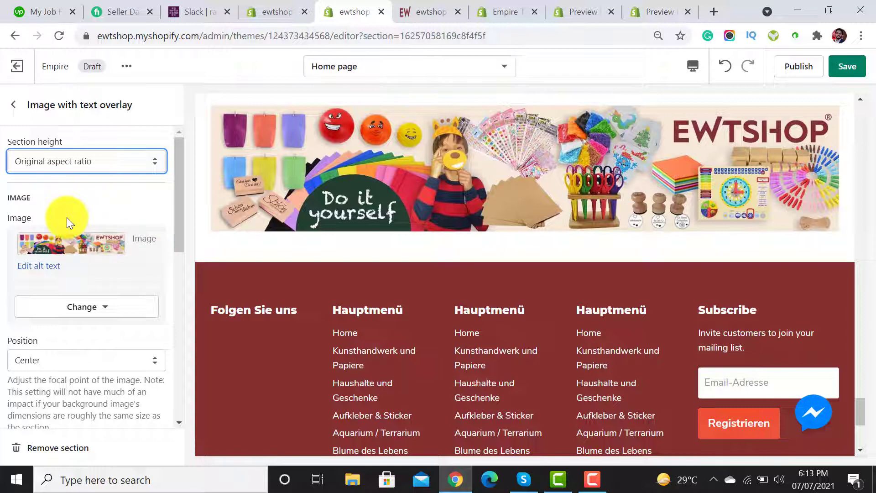
# Move the Image with text overlay section directly below the Header, above the Highlights banner, and save the theme.
pyautogui.scroll(2, 452, 213)
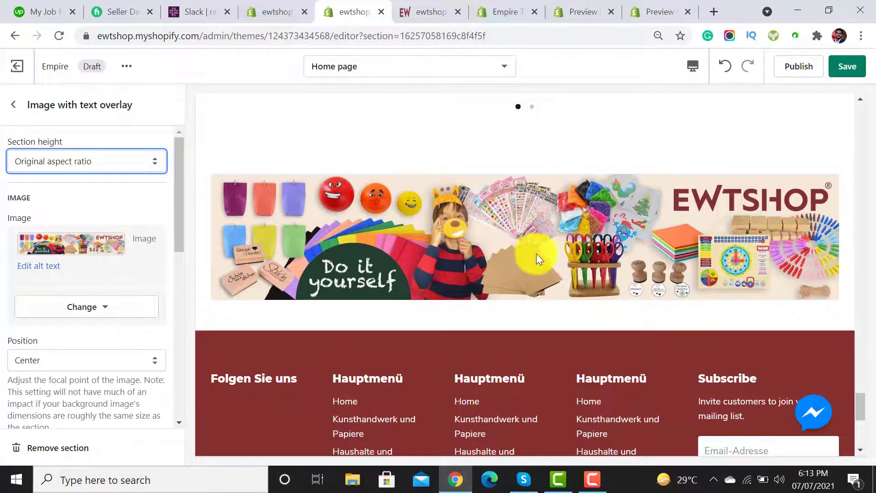
pyautogui.click(18, 112)
pyautogui.moveTo(177, 240); pyautogui.dragTo(178, 265)
pyautogui.moveTo(160, 364); pyautogui.dragTo(111, 215)
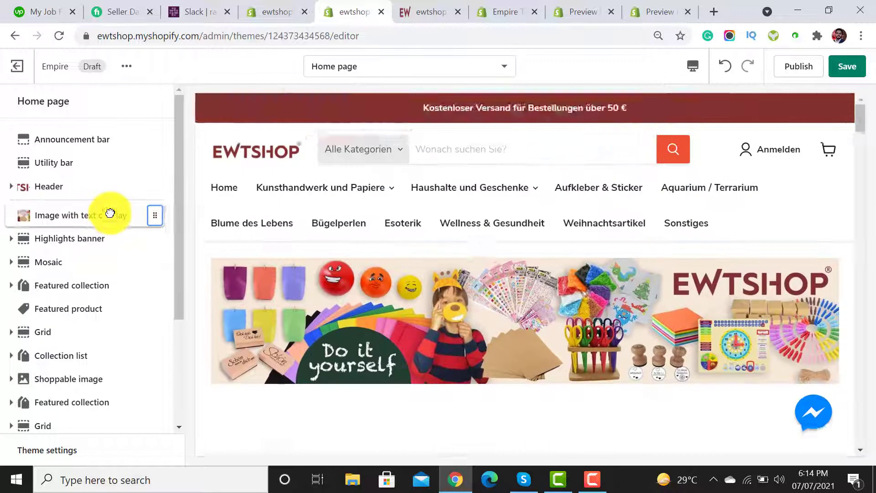
pyautogui.click(847, 66)
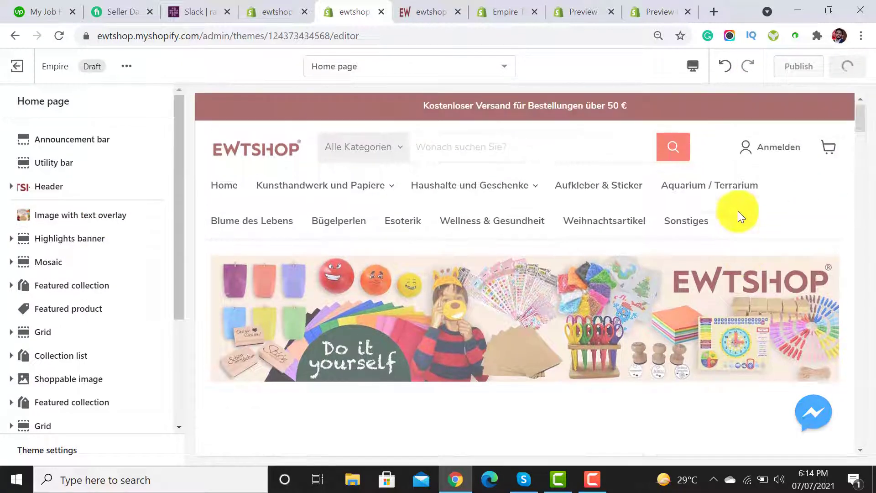
# Check on the live ewtshop.de store which page the "Do it yourself" banner links to, and return to the draft's editor.
pyautogui.click(426, 14)
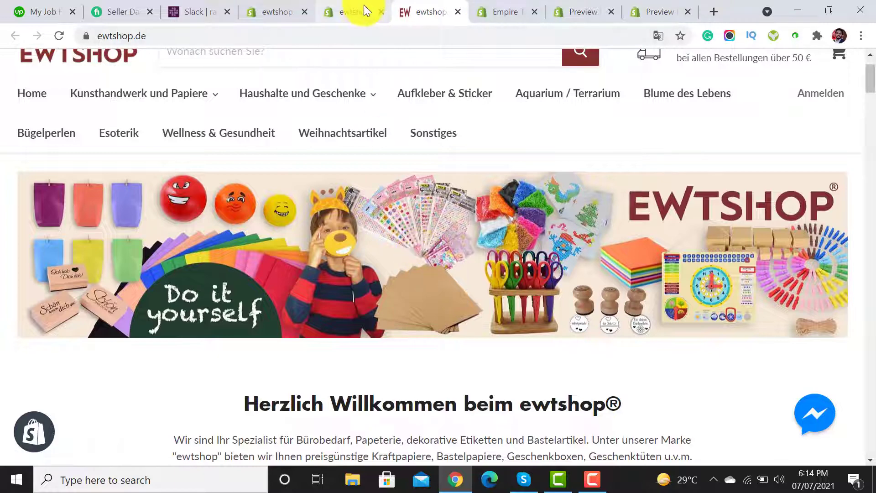
pyautogui.hotkey('ctrl', 'r')
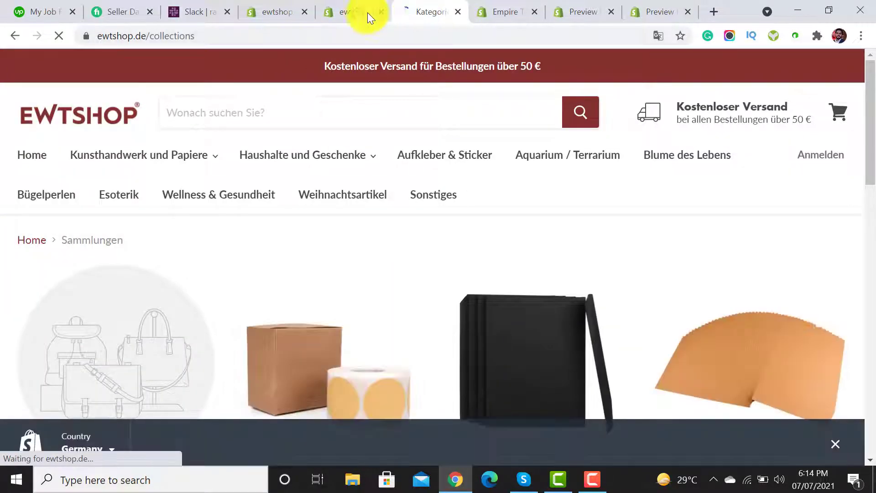
pyautogui.click(14, 35)
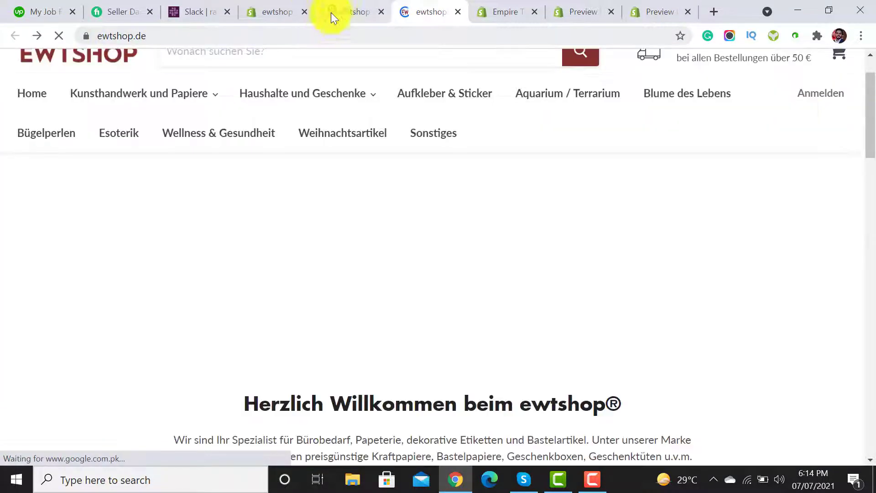
pyautogui.click(331, 13)
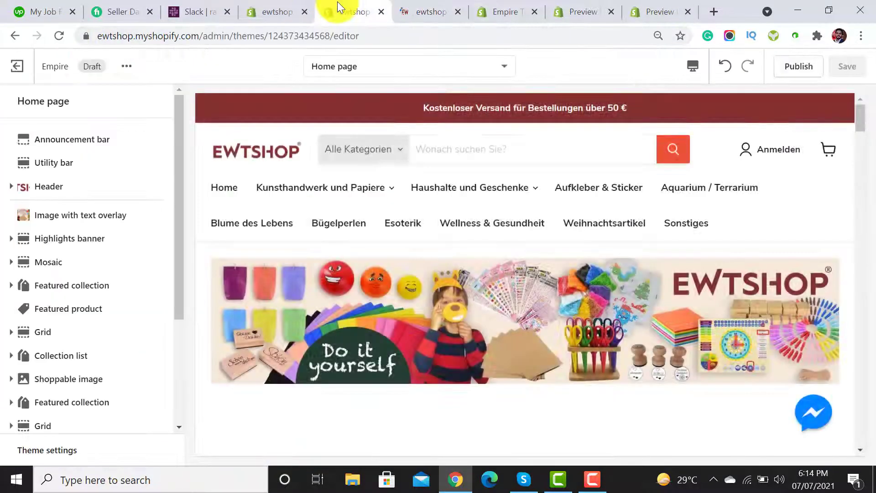
pyautogui.click(426, 6)
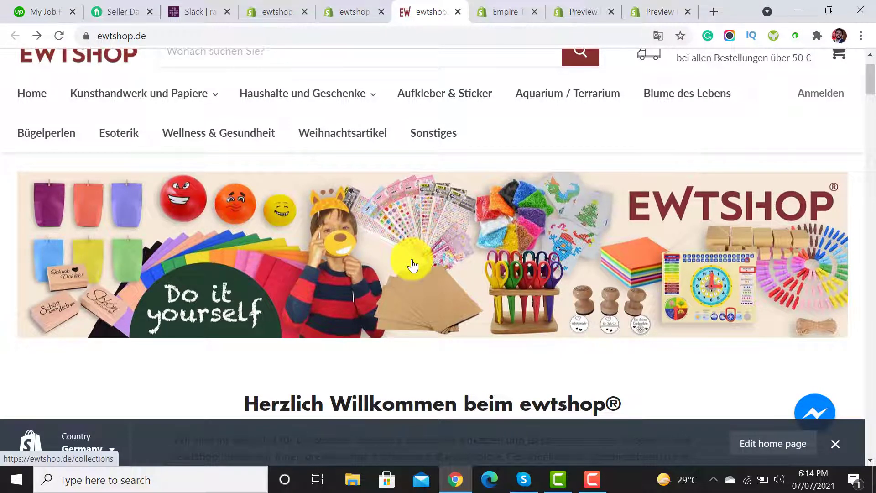
pyautogui.click(347, 9)
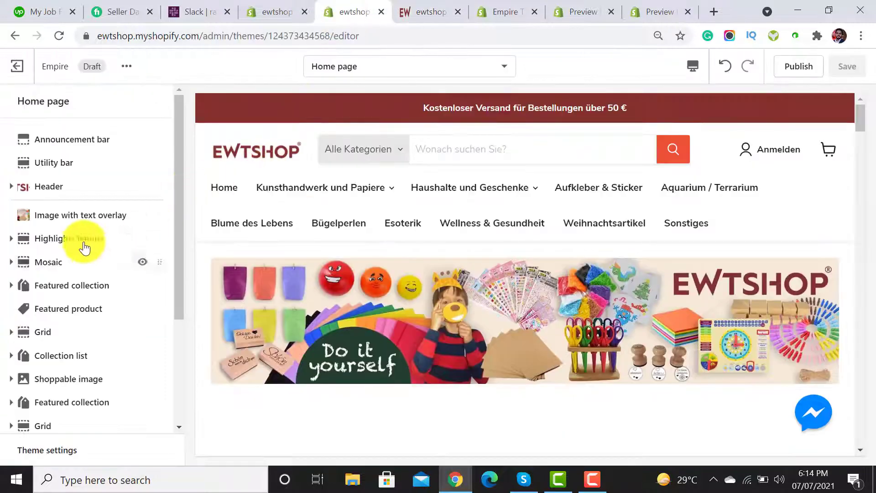
# Link the Image with text overlay banner to All collections and save the theme.
pyautogui.click(68, 222)
pyautogui.moveTo(180, 182); pyautogui.dragTo(186, 368)
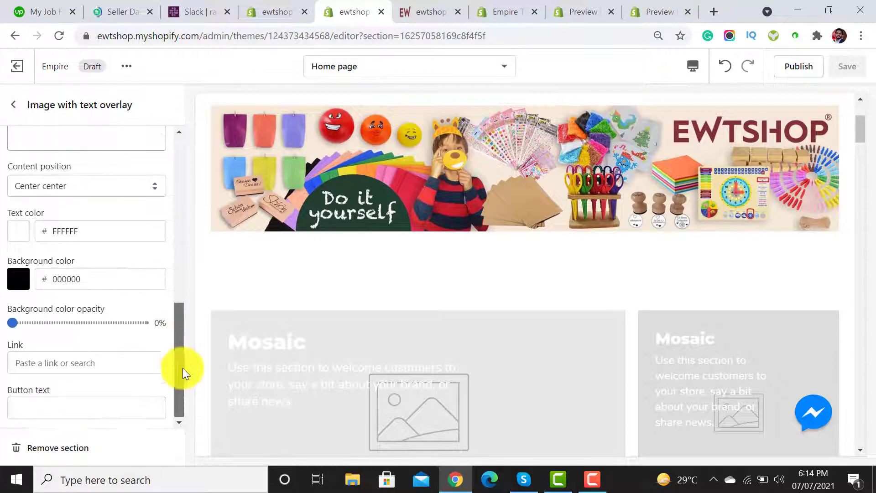
pyautogui.click(59, 360)
pyautogui.click(63, 221)
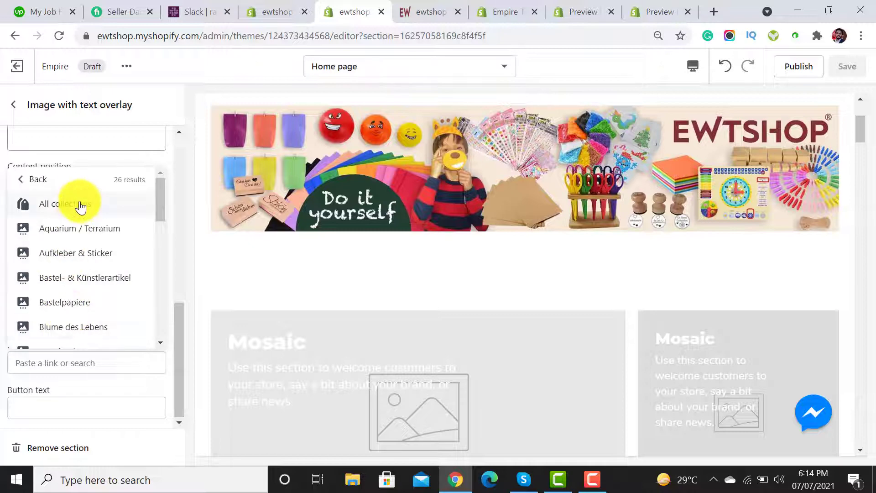
pyautogui.click(78, 204)
pyautogui.click(14, 104)
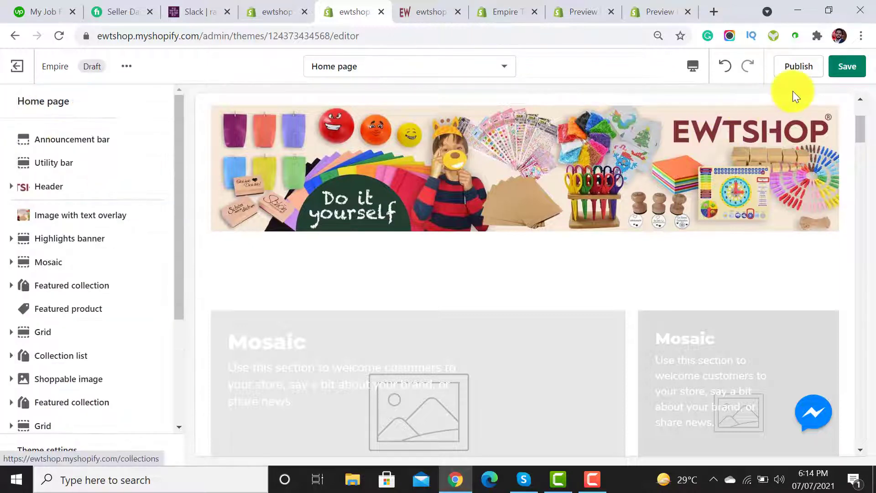
pyautogui.click(857, 71)
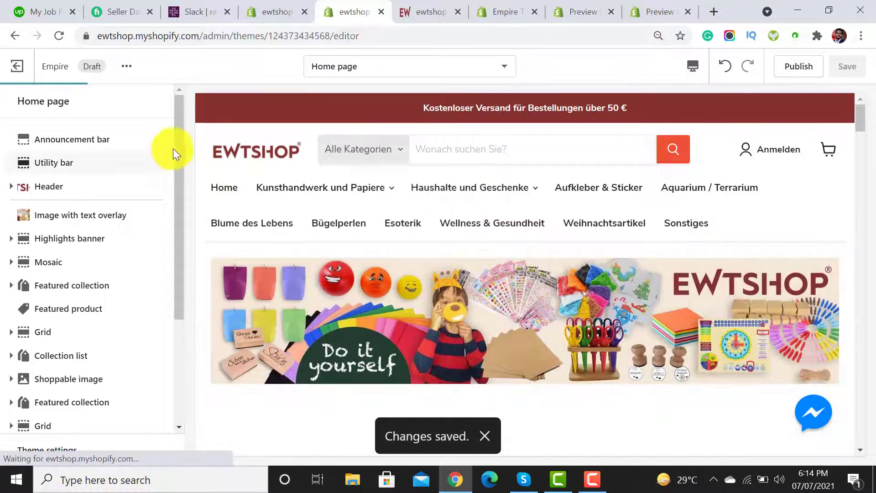
# Examine the welcome heading and paragraph below the banner on the live ewtshop.de home page, and return to the draft's editor.
pyautogui.click(402, 7)
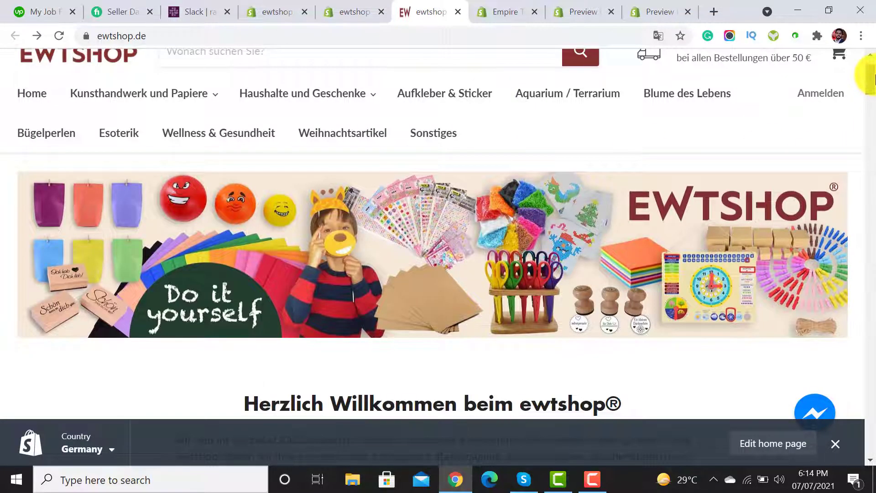
pyautogui.moveTo(873, 75); pyautogui.dragTo(874, 92)
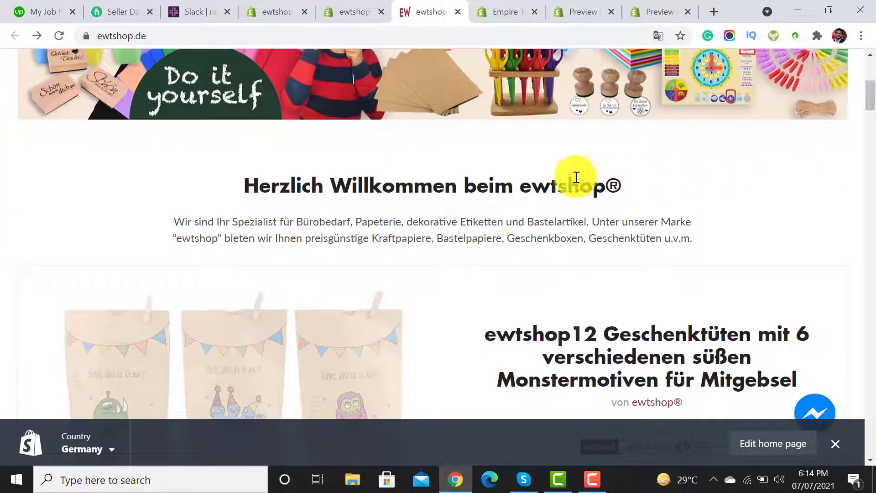
pyautogui.click(836, 444)
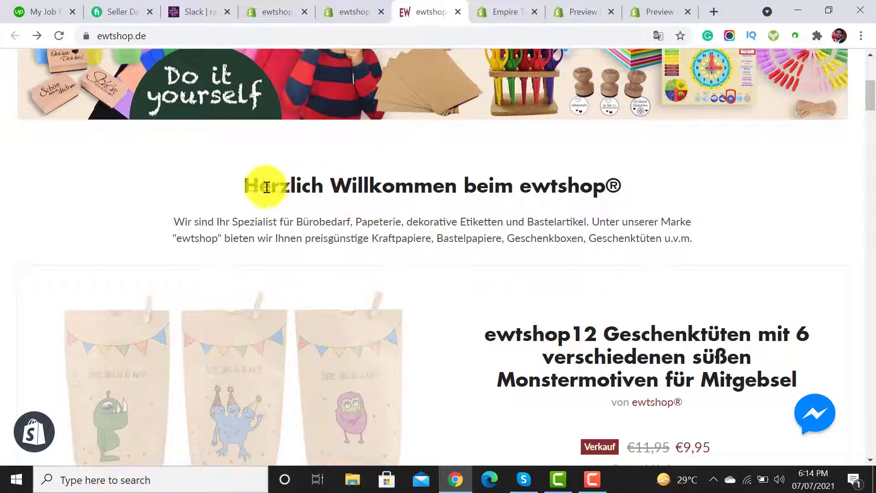
pyautogui.moveTo(256, 186); pyautogui.dragTo(500, 186)
pyautogui.moveTo(277, 222); pyautogui.dragTo(424, 241)
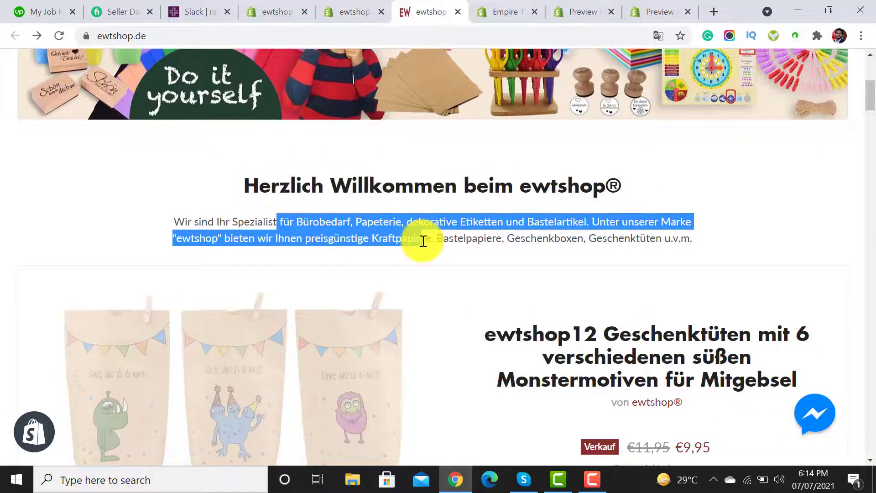
pyautogui.click(370, 11)
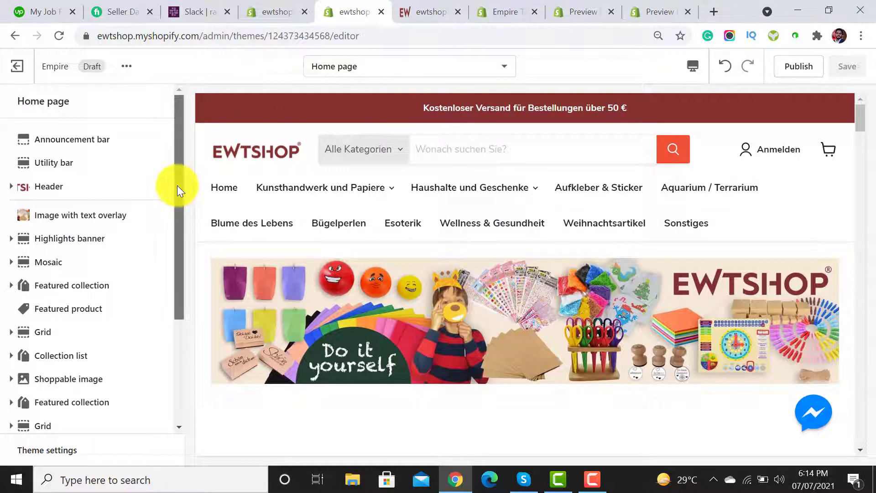
# Add a Rich text section to the home page from the full list of theme sections.
pyautogui.moveTo(177, 185); pyautogui.dragTo(184, 297)
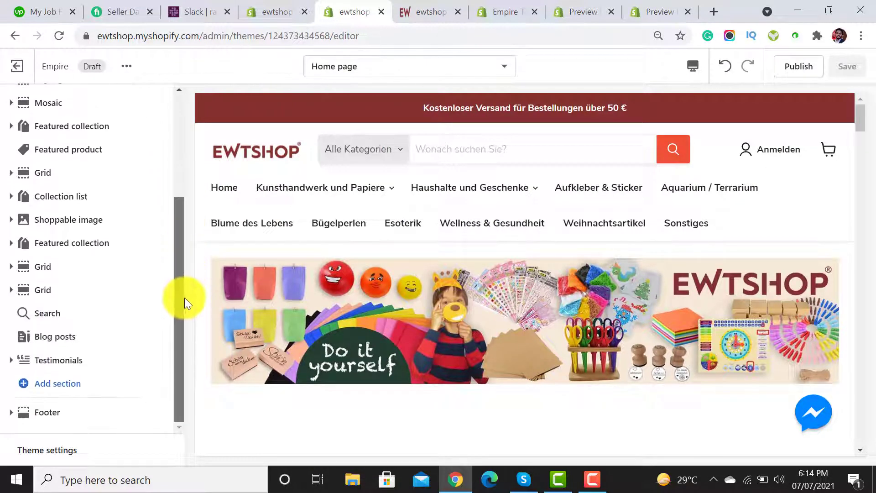
pyautogui.click(54, 386)
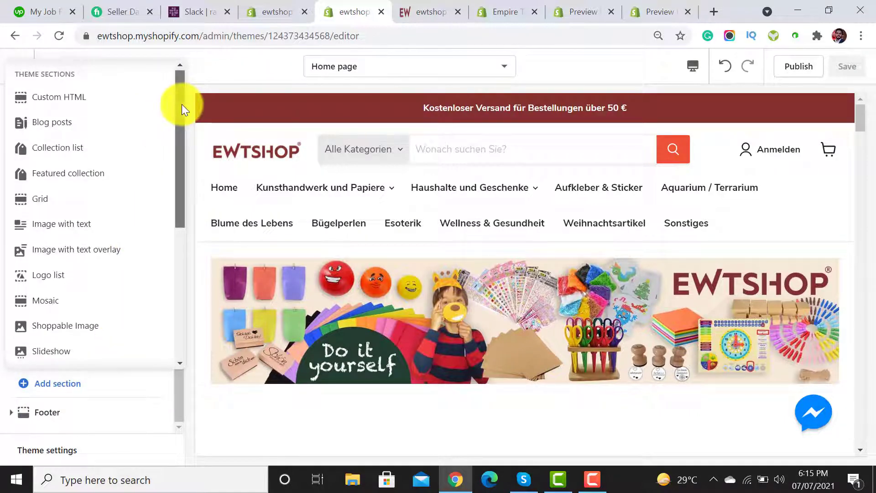
pyautogui.moveTo(182, 104); pyautogui.dragTo(176, 254)
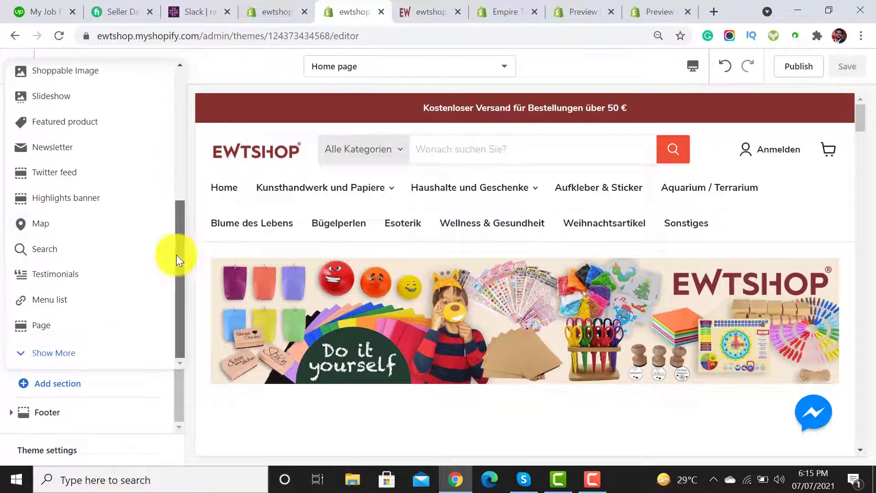
pyautogui.click(58, 354)
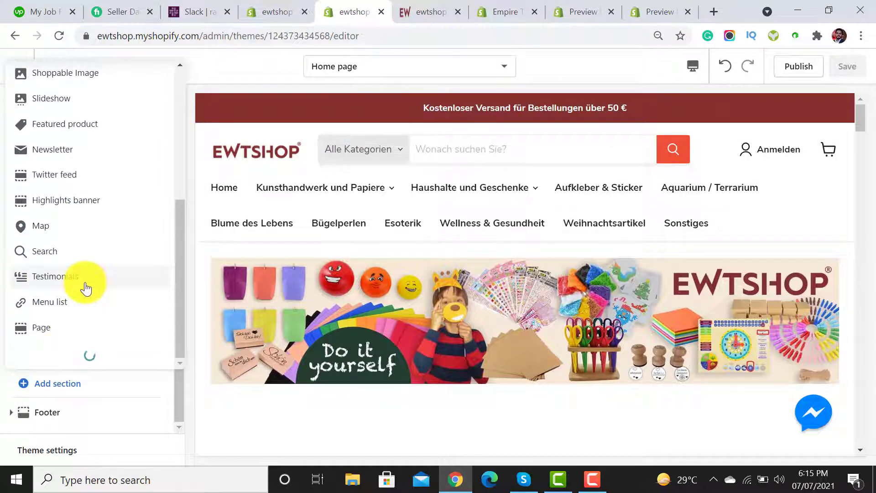
pyautogui.scroll(2, 88, 203)
pyautogui.scroll(1, 88, 192)
pyautogui.scroll(-3, 87, 195)
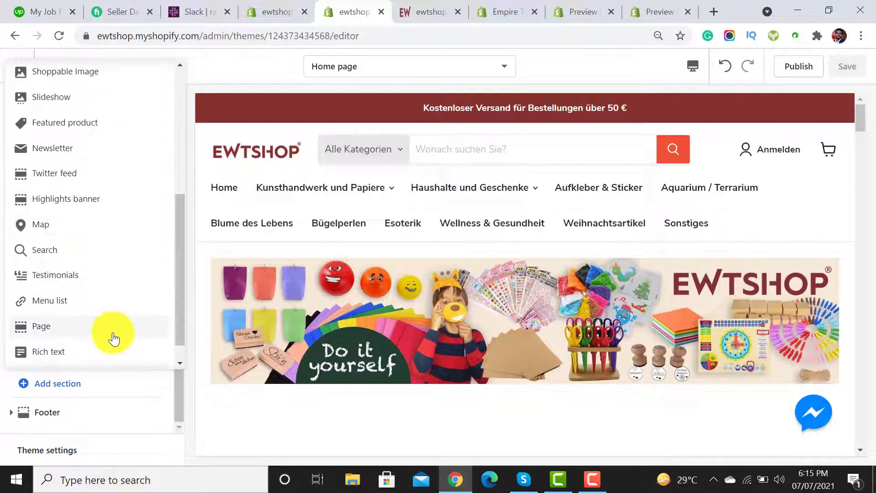
pyautogui.scroll(-1, 92, 330)
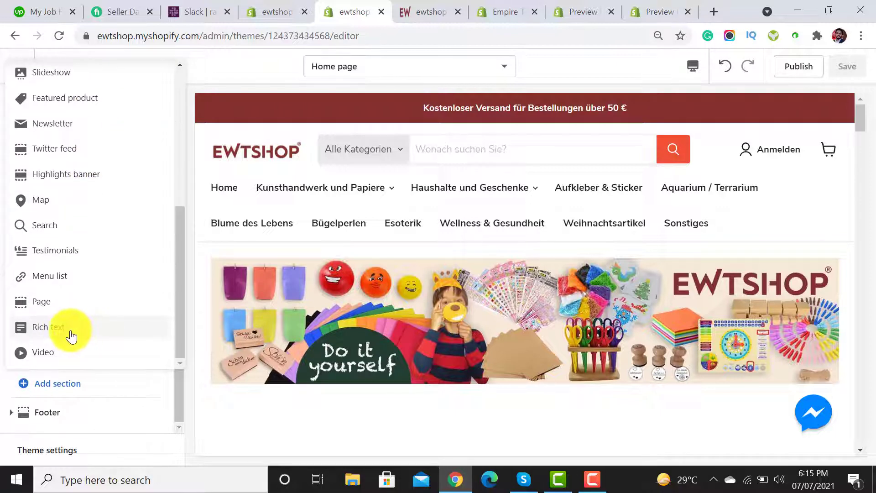
pyautogui.click(70, 337)
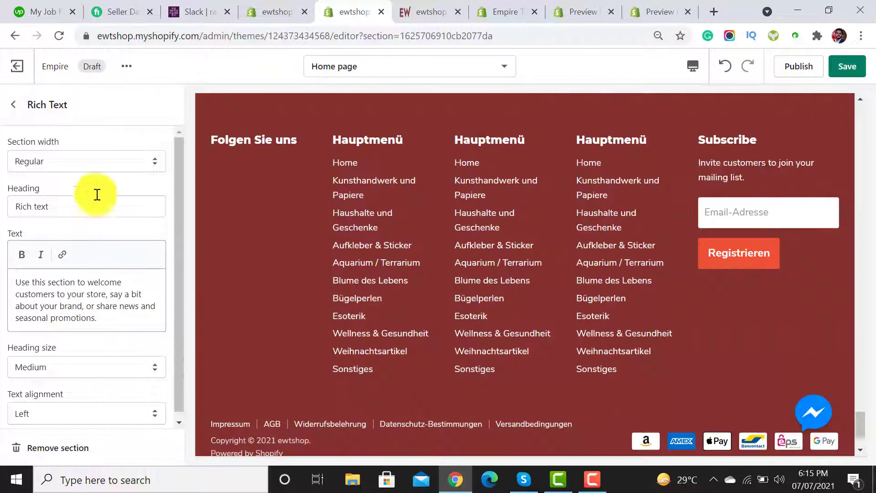
# Copy "Herzlich Willkommen beim ewtshop®" from the live store and use it as the Rich Text section's heading.
pyautogui.click(452, 10)
pyautogui.tripleClick(404, 193)
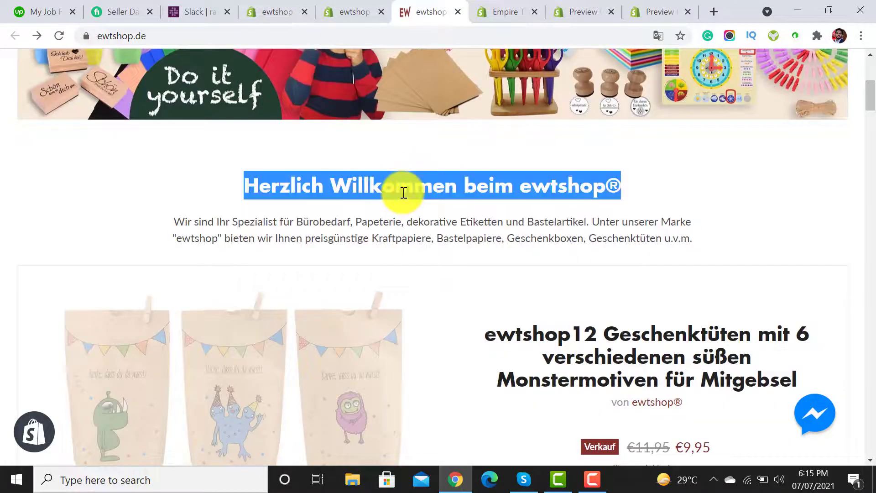
pyautogui.rightClick(403, 193)
pyautogui.click(427, 203)
pyautogui.click(308, 3)
pyautogui.click(361, 4)
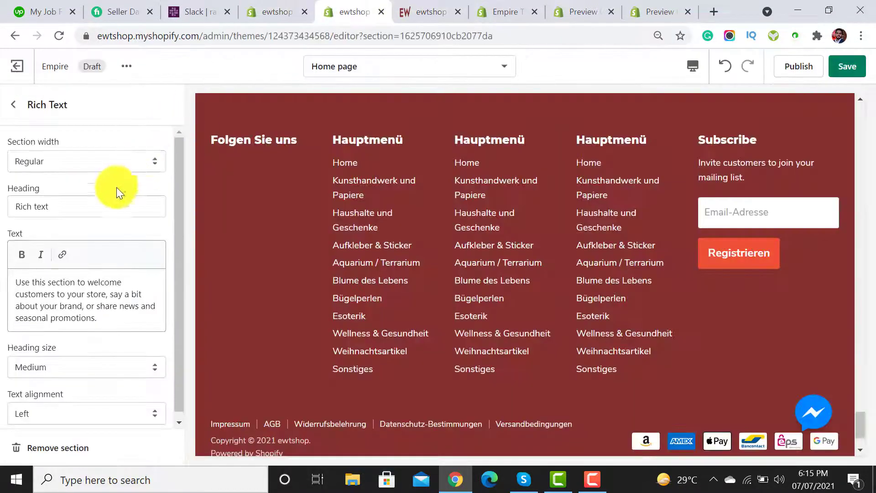
pyautogui.doubleClick(95, 206)
pyautogui.hotkey('ctrl', 'v')
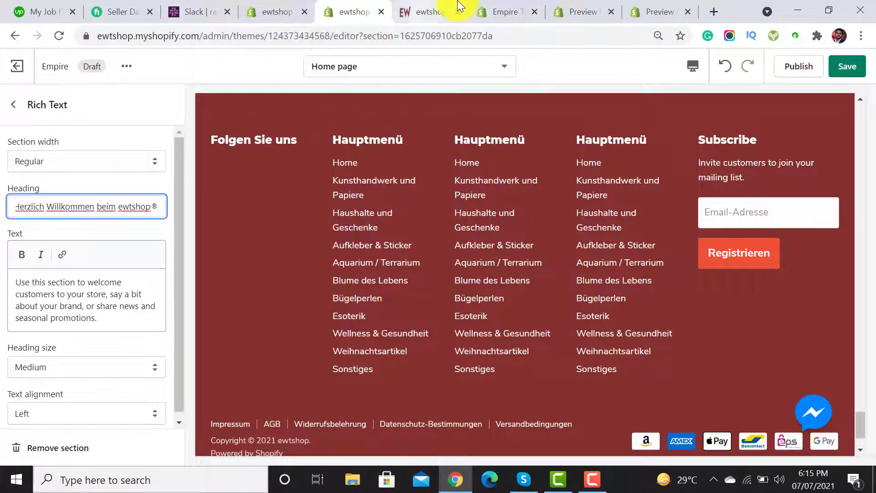
# Replace the Rich Text section's text with the live store's "Wir sind Ihr Spezialist für Bürobedarf…" paragraph, without blank lines, and return to the section list.
pyautogui.click(427, 12)
pyautogui.doubleClick(451, 225)
pyautogui.tripleClick(451, 229)
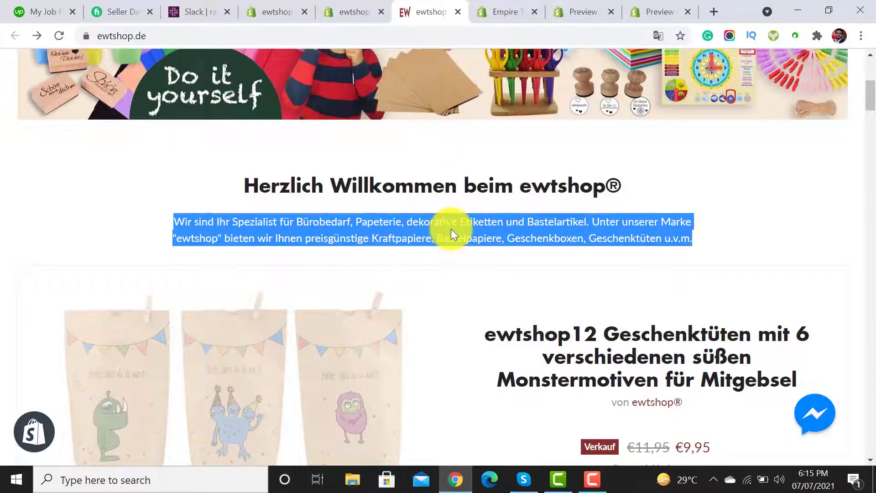
pyautogui.rightClick(450, 229)
pyautogui.click(483, 241)
pyautogui.click(373, 5)
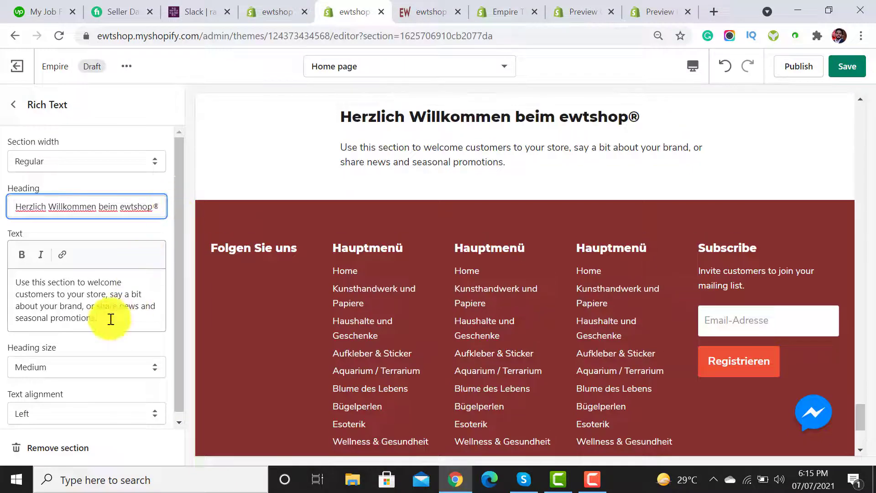
pyautogui.tripleClick(111, 319)
pyautogui.hotkey('ctrl', 'v')
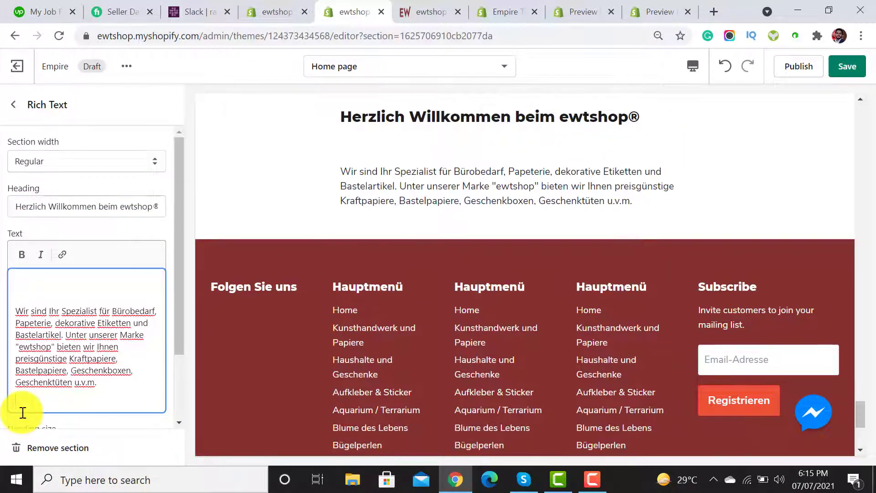
pyautogui.click(14, 104)
pyautogui.click(847, 67)
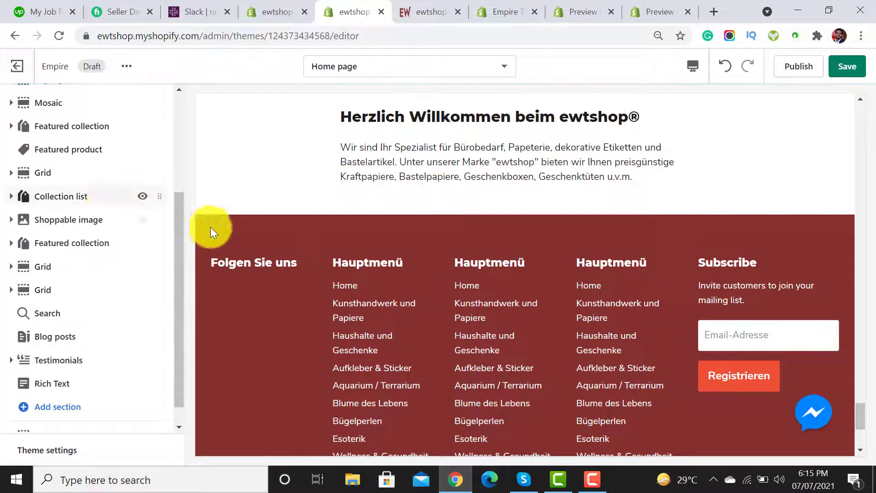
# Reopen the Rich Text section's settings and set its section width to Wide.
pyautogui.moveTo(184, 209); pyautogui.dragTo(183, 205)
pyautogui.scroll(-1, 184, 206)
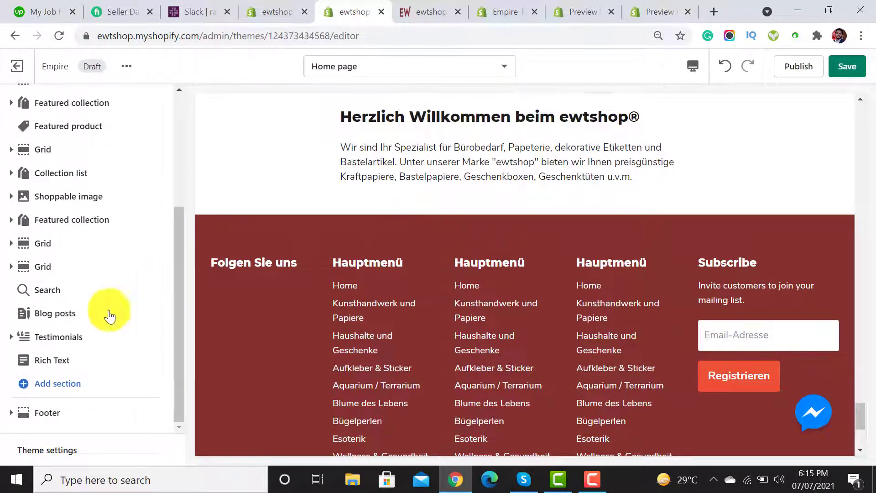
pyautogui.click(49, 362)
pyautogui.moveTo(181, 176)
pyautogui.mouseDown()
pyautogui.moveTo(183, 196)
pyautogui.moveTo(182, 182)
pyautogui.mouseUp()
pyautogui.click(97, 154)
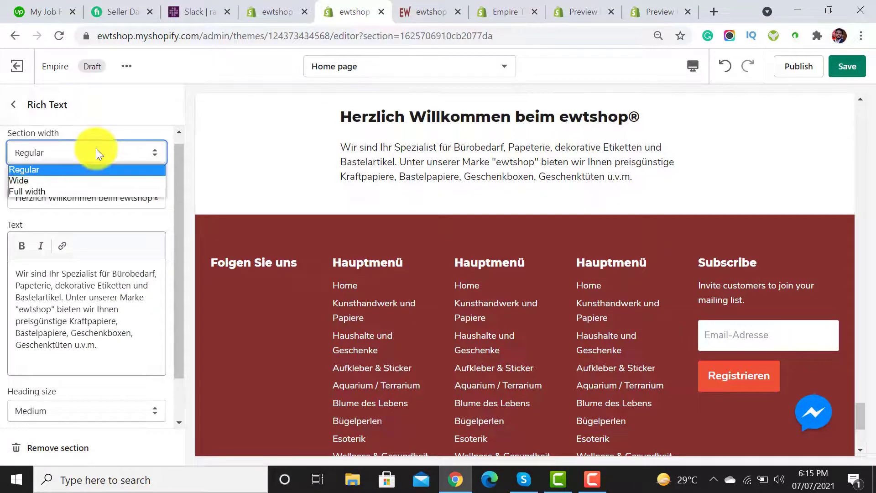
pyautogui.click(63, 179)
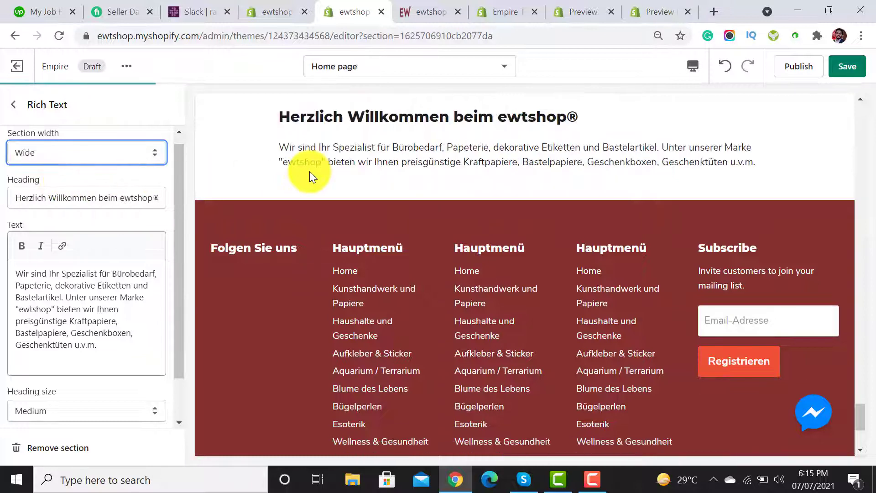
# Set the Rich Text section's width to Full width.
pyautogui.click(151, 148)
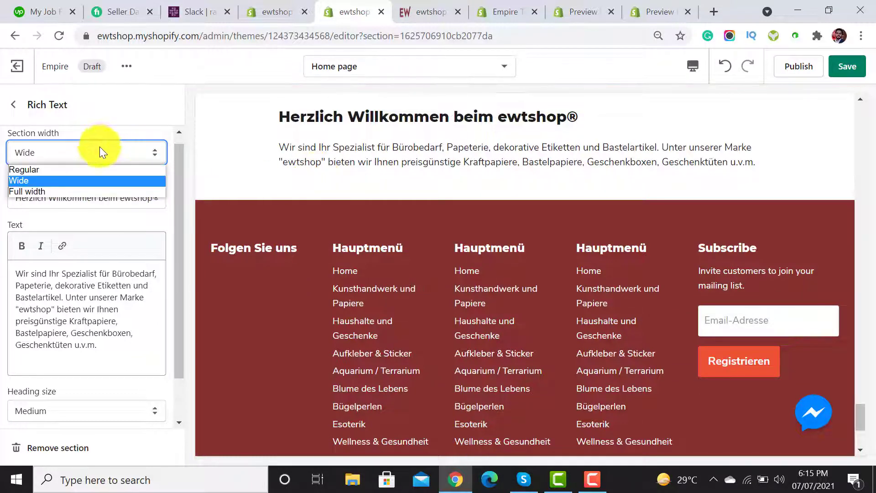
pyautogui.click(78, 190)
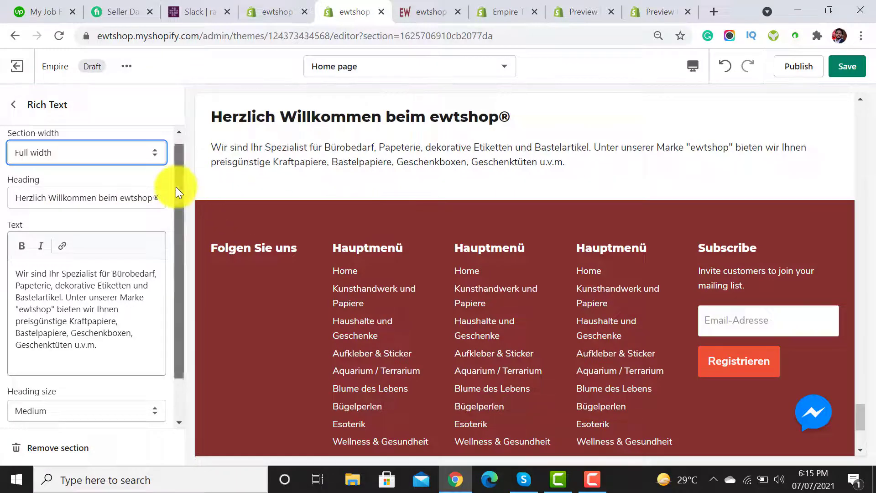
# Set the Rich Text section's heading size to Large and its text alignment to Center.
pyautogui.scroll(-2, 178, 229)
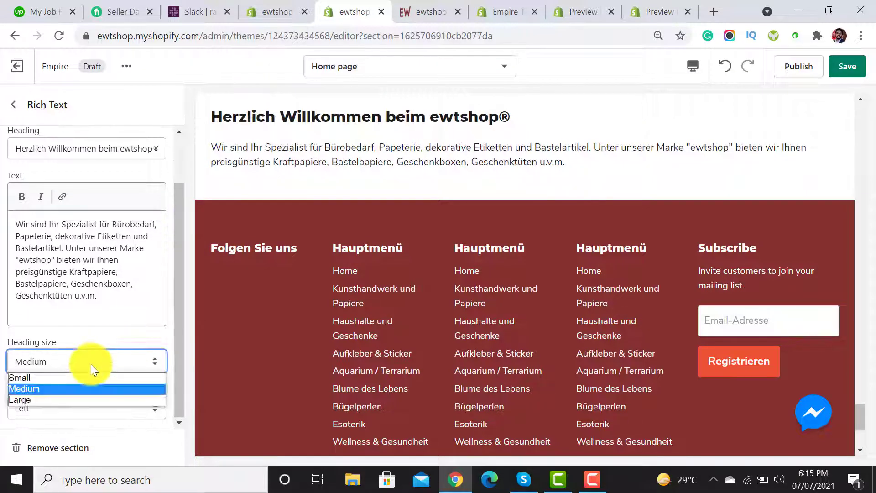
pyautogui.click(72, 399)
pyautogui.click(89, 406)
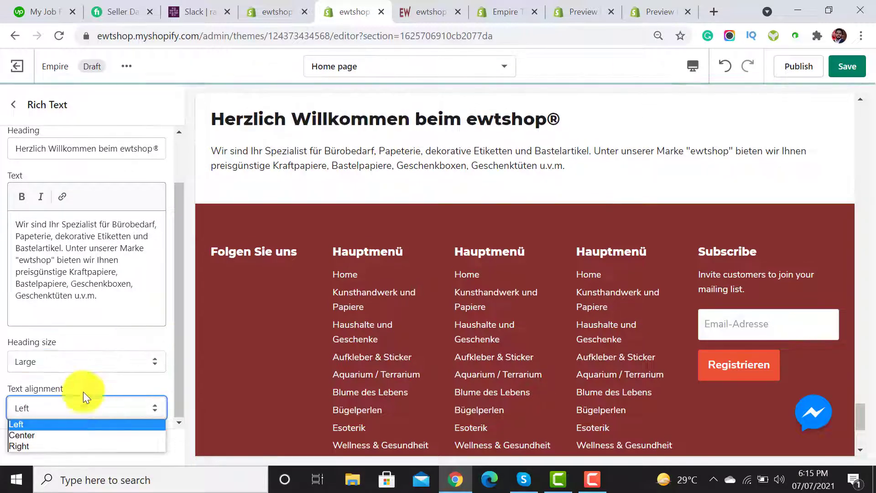
pyautogui.click(61, 435)
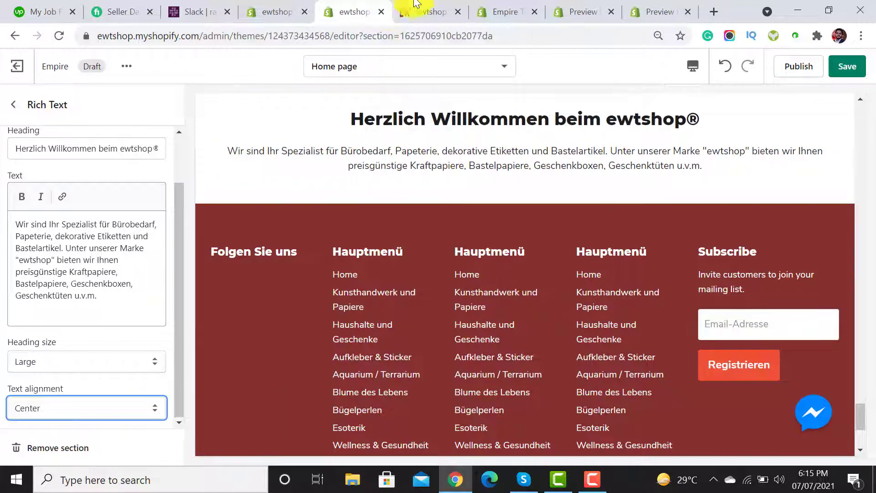
pyautogui.click(438, 7)
pyautogui.click(334, 5)
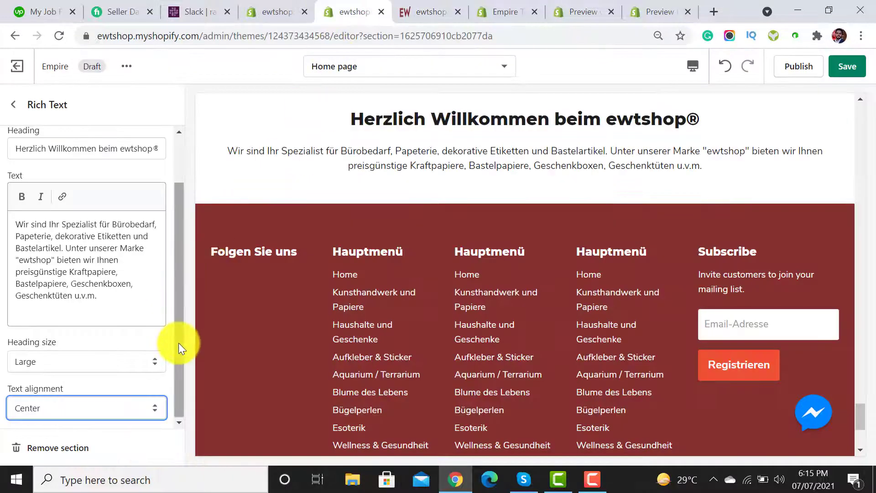
pyautogui.click(183, 325)
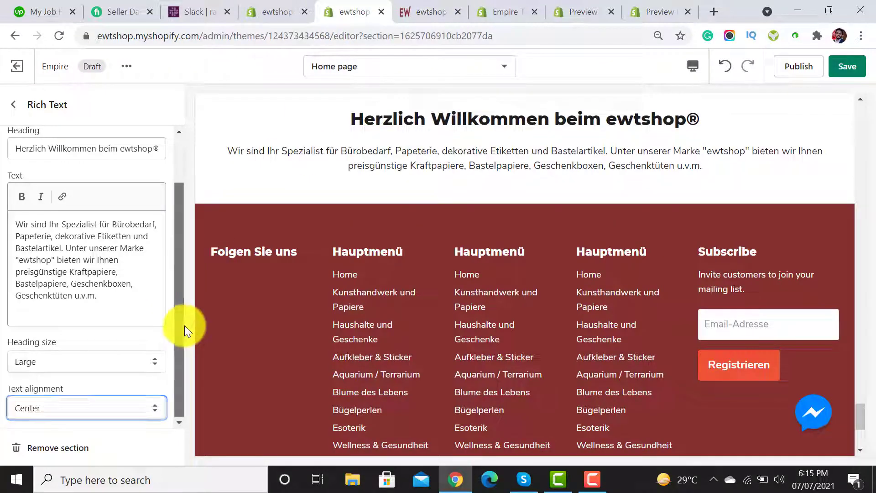
pyautogui.click(94, 406)
pyautogui.click(94, 406)
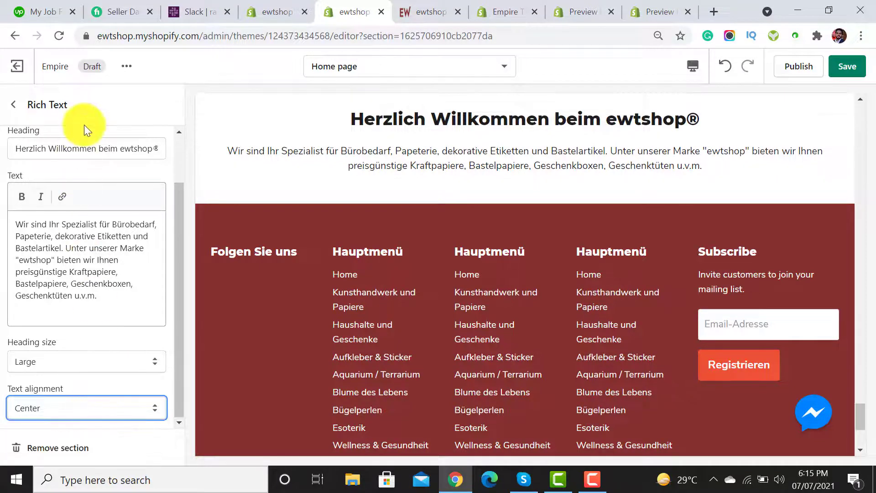
# Set the Rich Text section's width to Wide and compare its layout with the welcome text on the live store.
pyautogui.scroll(2, 123, 228)
pyautogui.click(106, 162)
pyautogui.click(93, 187)
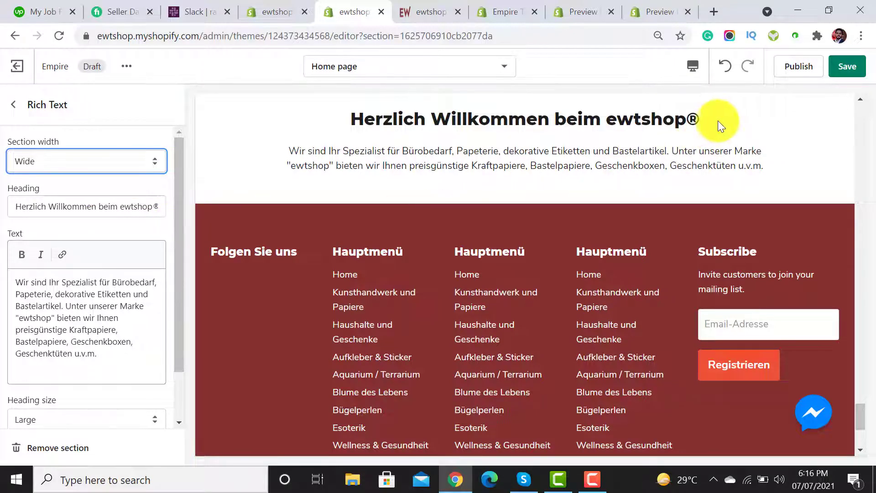
pyautogui.click(427, 6)
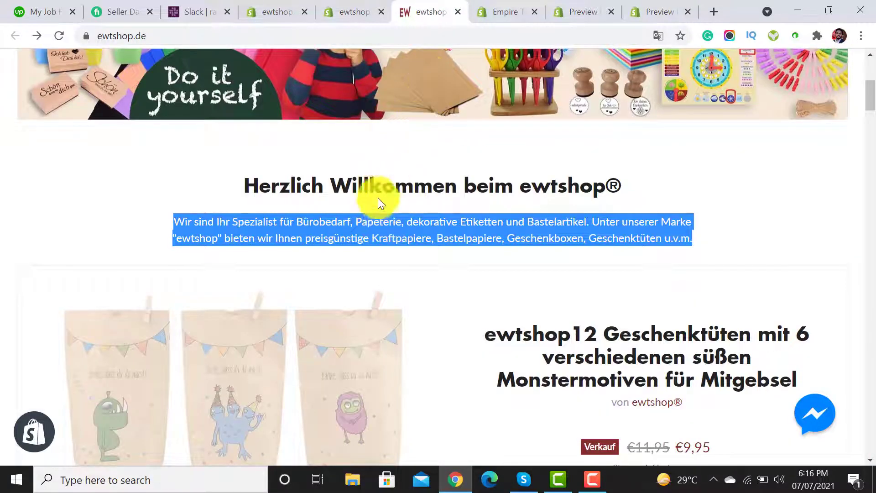
pyautogui.click(356, 9)
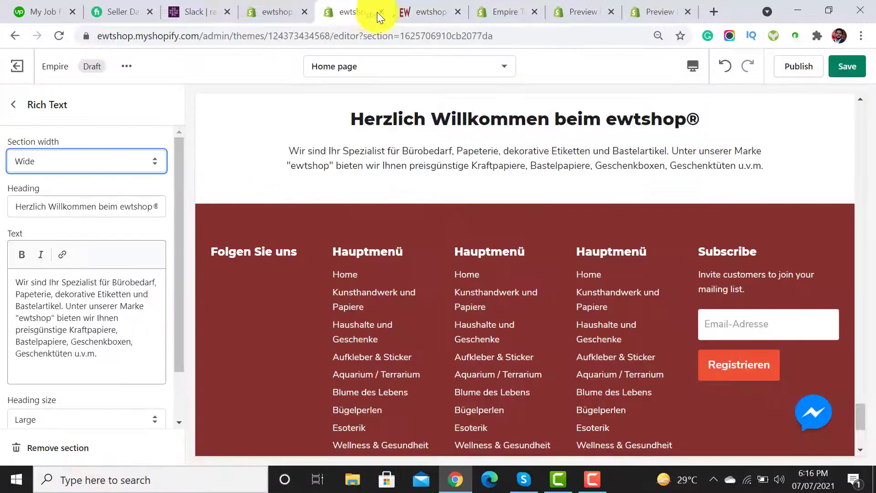
# Move the Rich Text section directly below the Image with text overlay section and save the theme changes.
pyautogui.click(9, 111)
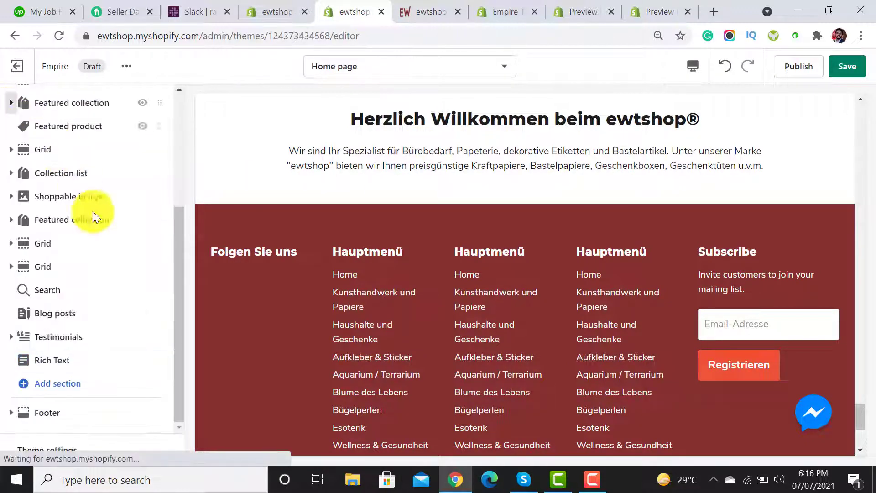
pyautogui.moveTo(152, 360); pyautogui.dragTo(70, 238)
pyautogui.click(847, 66)
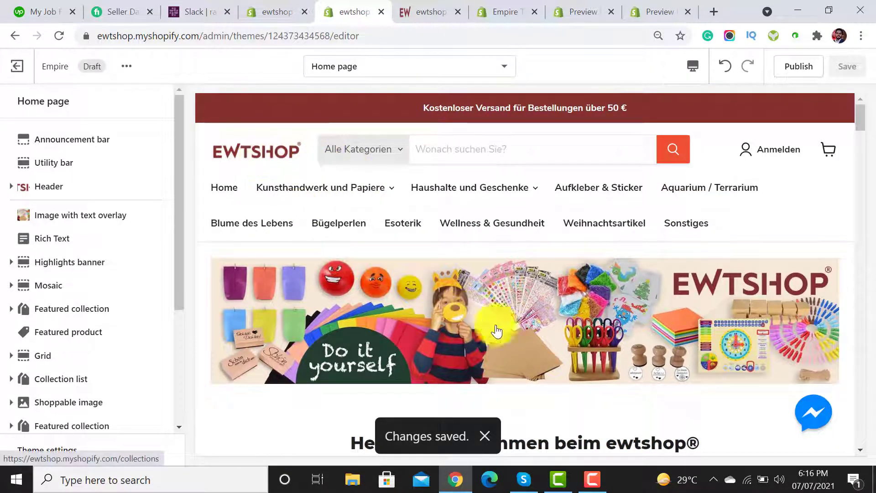
# Review the welcome text under the banner in the preview, and examine the live store's section that follows it.
pyautogui.scroll(-2, 497, 331)
pyautogui.scroll(-1, 501, 320)
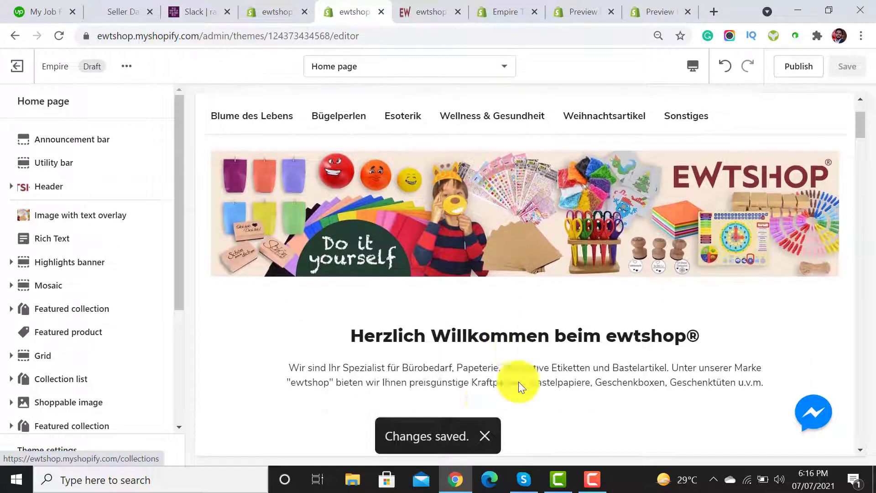
pyautogui.scroll(-2, 518, 381)
pyautogui.moveTo(356, 235); pyautogui.dragTo(778, 298)
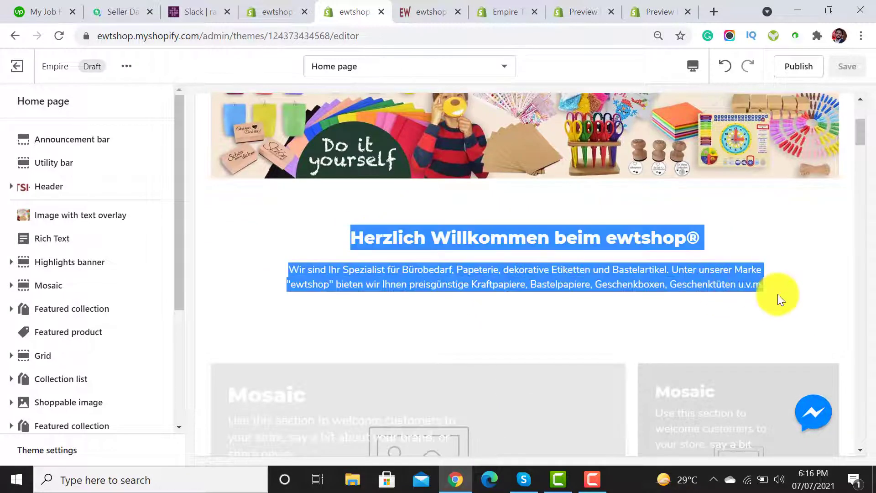
pyautogui.click(778, 292)
pyautogui.click(395, 6)
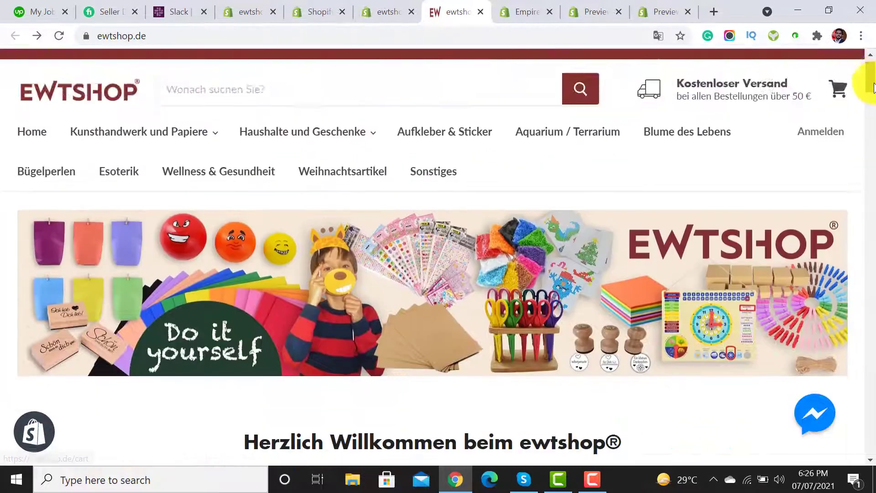
pyautogui.moveTo(871, 75); pyautogui.dragTo(875, 114)
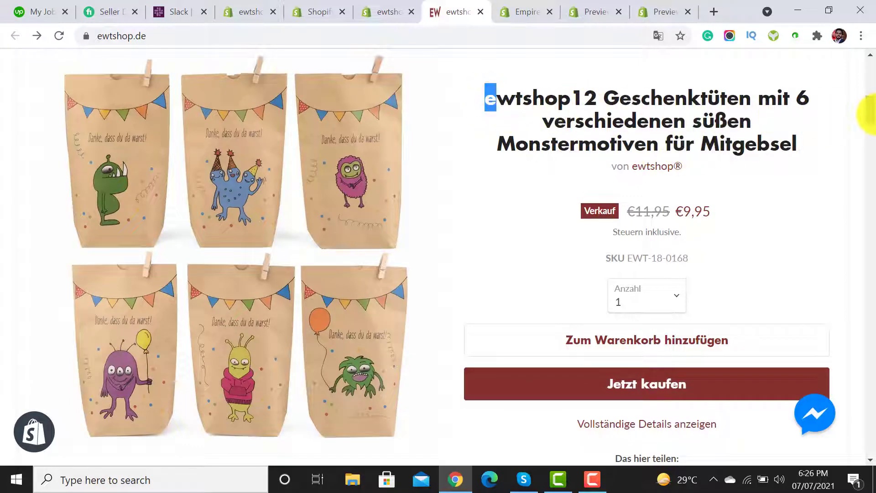
pyautogui.moveTo(872, 128); pyautogui.dragTo(874, 110)
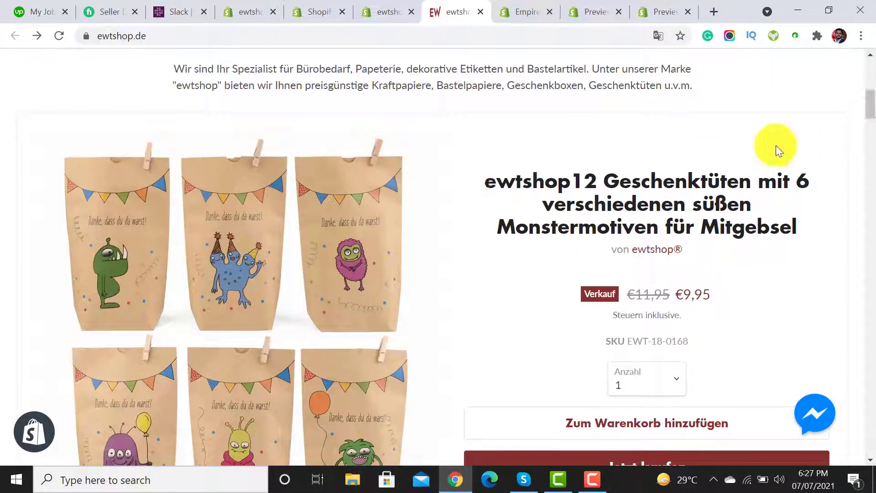
# Copy the product title "ewtshop12 Geschenktüten mit 6 verschiedenen süßen Monstermotiven für Mitgebsel" from the live store and return to the theme editor.
pyautogui.tripleClick(665, 182)
pyautogui.rightClick(666, 184)
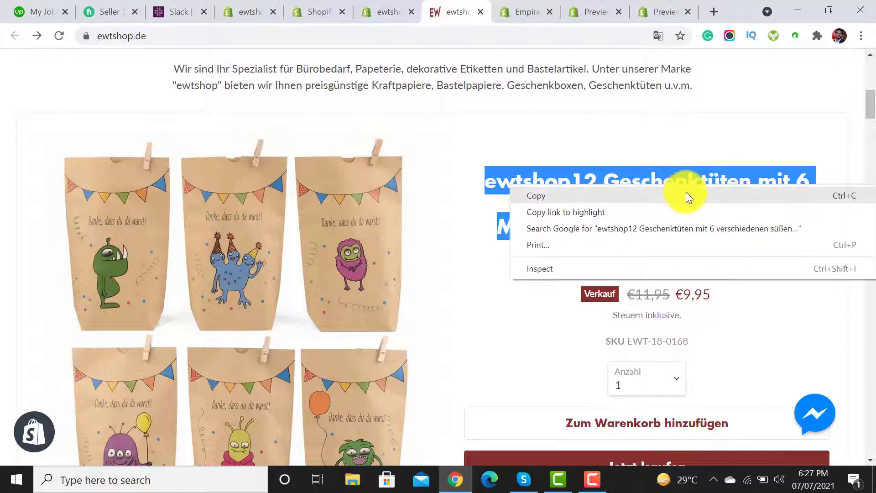
pyautogui.click(685, 195)
pyautogui.click(388, 12)
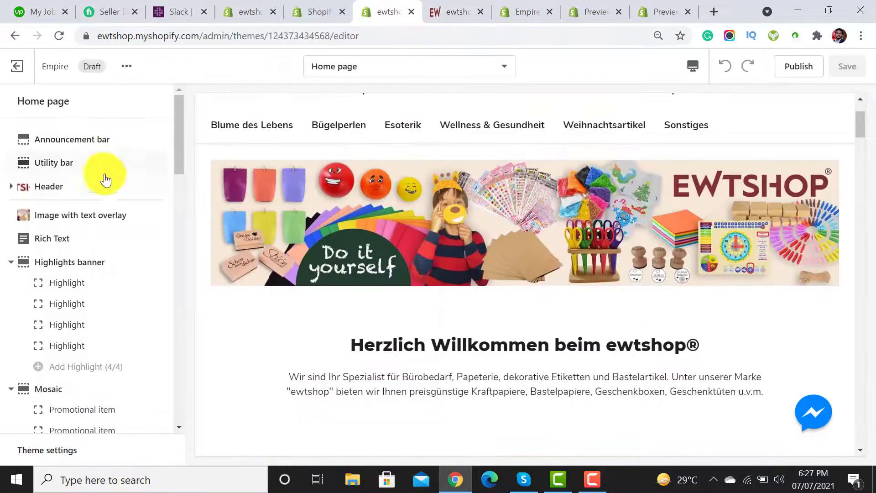
# Collapse the expanded blocks in the home page section list, including Highlights banner, Mosaic, Collection list, Shoppable image, Testimonials and the Grid sections.
pyautogui.moveTo(179, 119); pyautogui.dragTo(179, 128)
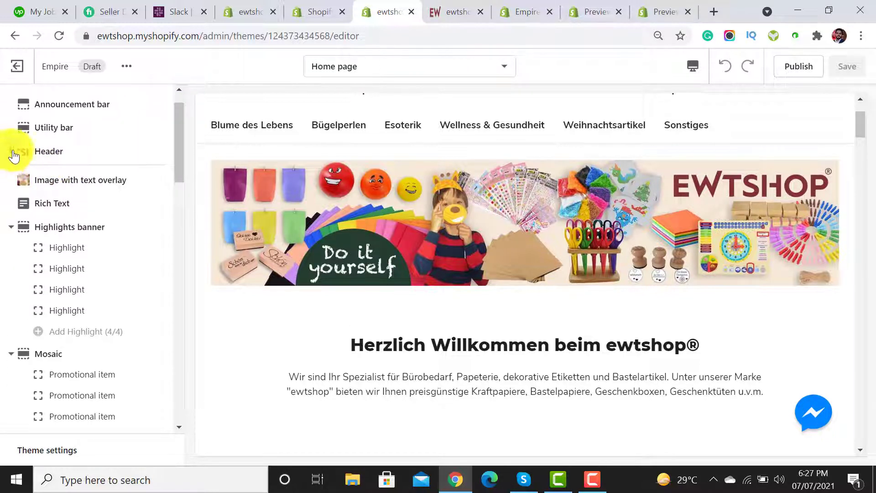
pyautogui.click(15, 152)
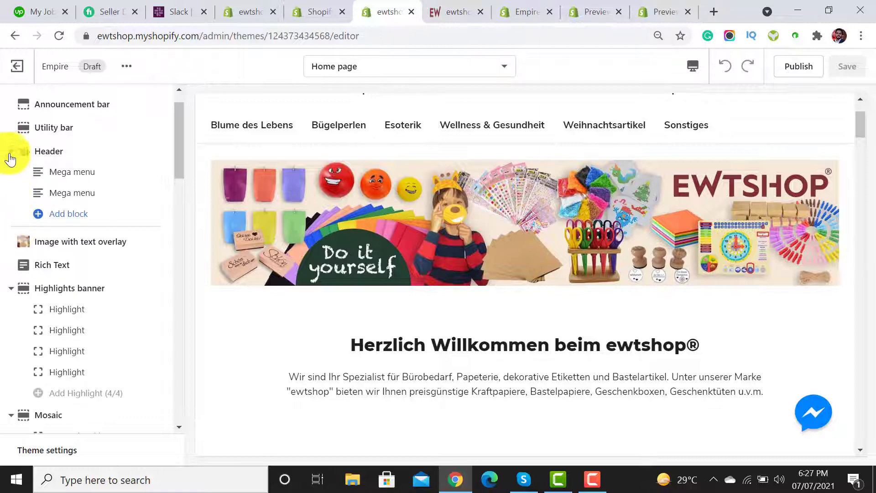
pyautogui.click(11, 153)
pyautogui.click(10, 230)
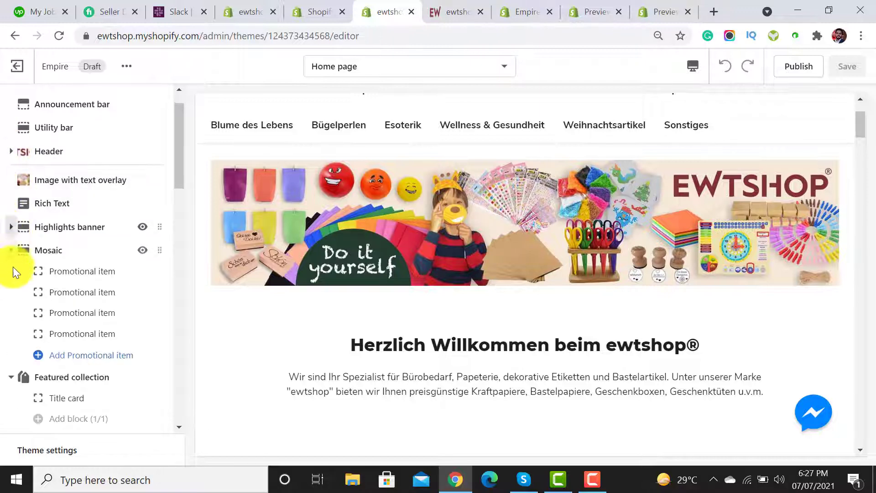
pyautogui.click(10, 249)
pyautogui.click(11, 274)
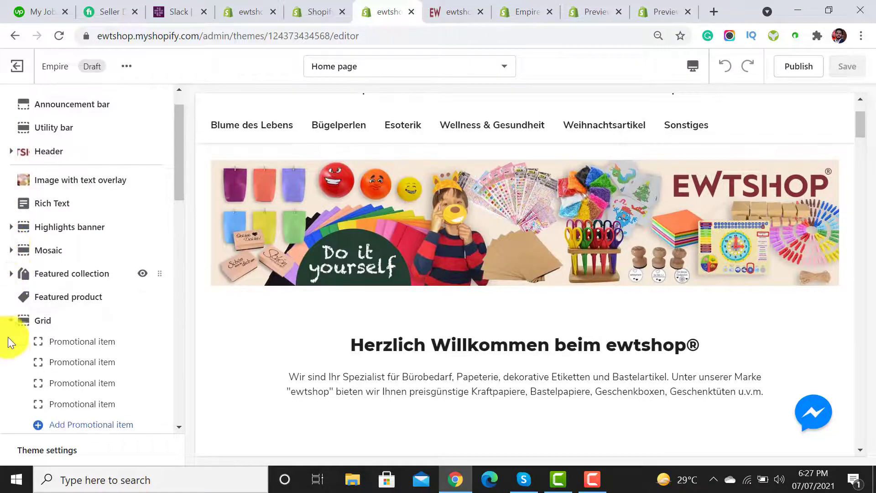
pyautogui.click(10, 321)
pyautogui.click(11, 344)
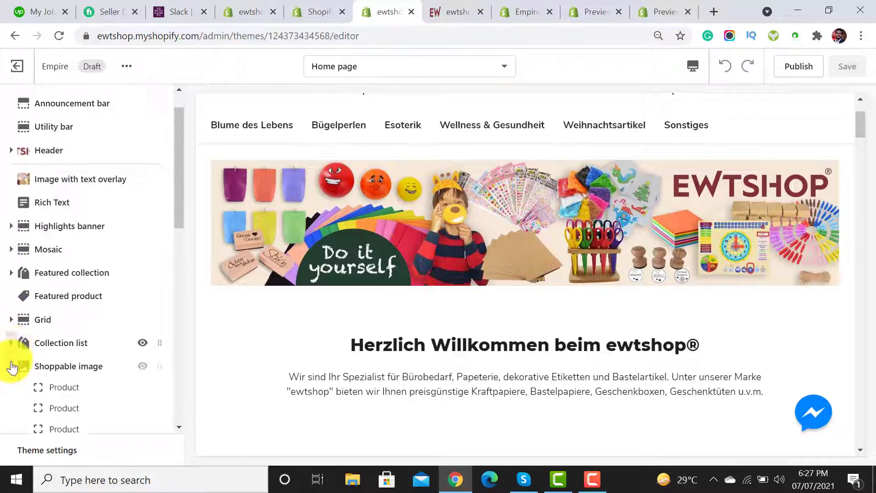
pyautogui.scroll(-4, 14, 212)
pyautogui.click(11, 162)
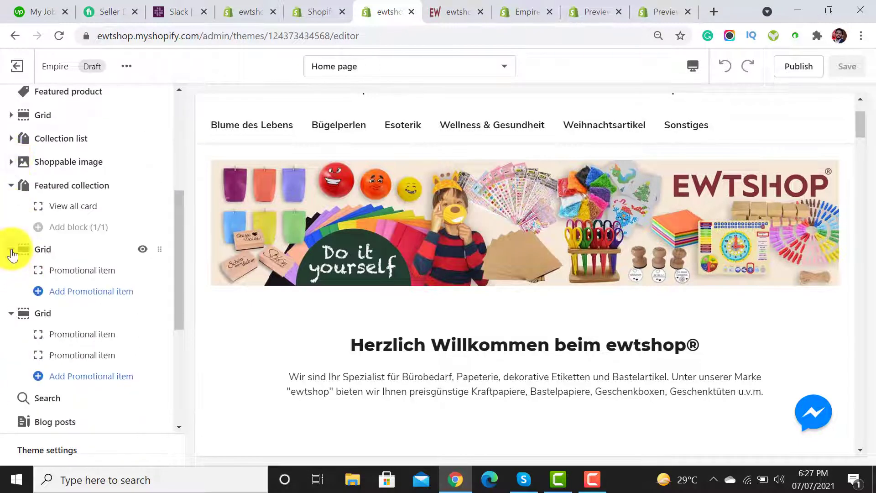
pyautogui.click(12, 254)
pyautogui.click(12, 274)
pyautogui.click(14, 346)
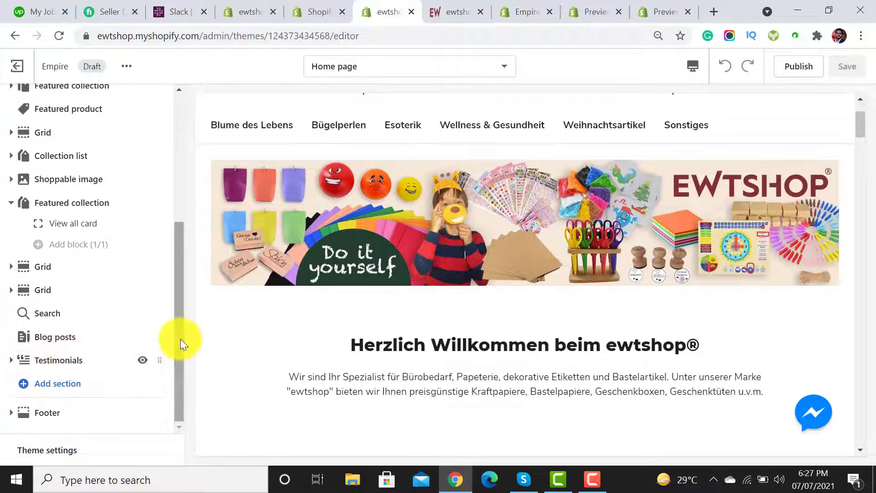
# Add a Featured product section to the end of the home page.
pyautogui.moveTo(180, 343); pyautogui.dragTo(186, 360)
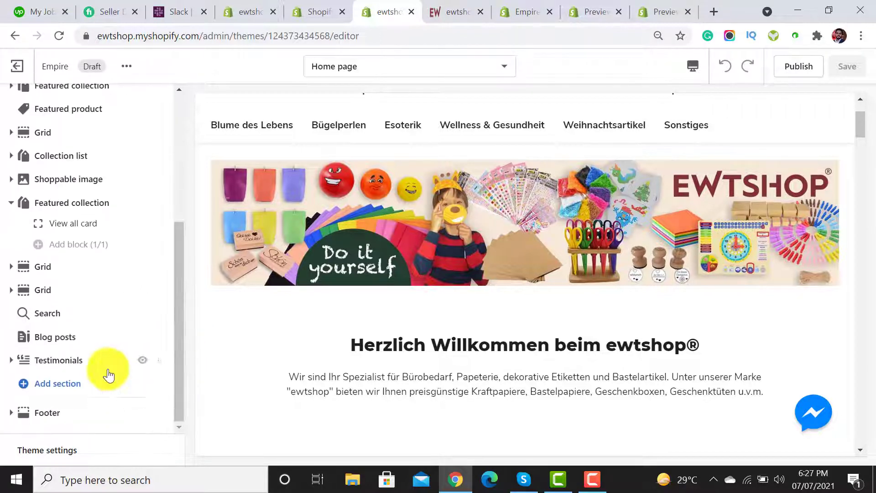
pyautogui.click(55, 386)
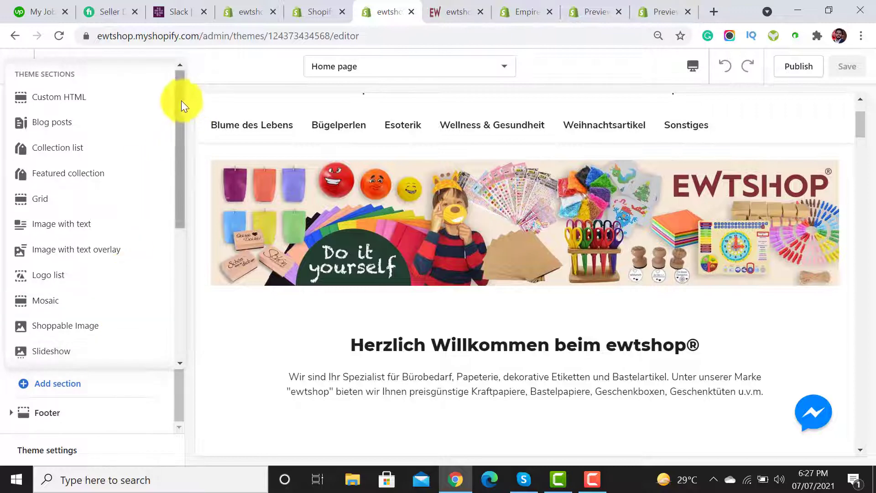
pyautogui.moveTo(182, 101); pyautogui.dragTo(172, 206)
pyautogui.click(88, 180)
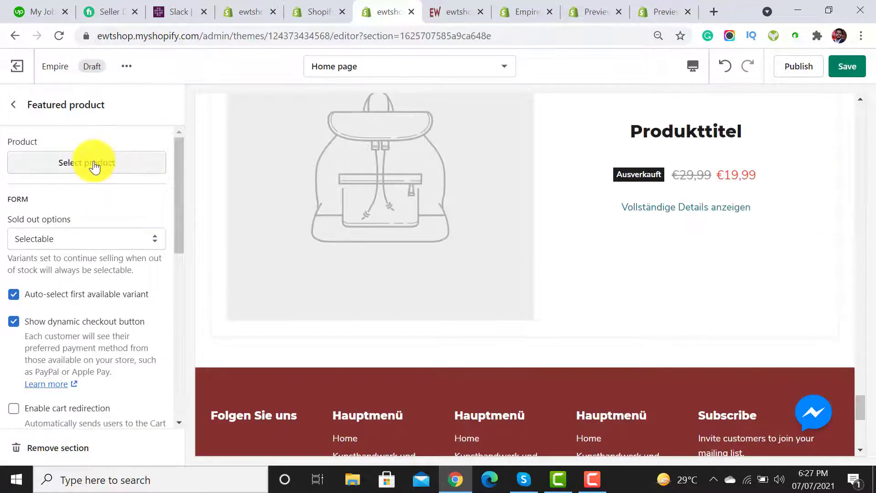
# Find the product by the copied title, assign it to the new Featured product section, and return to the section list.
pyautogui.click(94, 163)
pyautogui.click(87, 153)
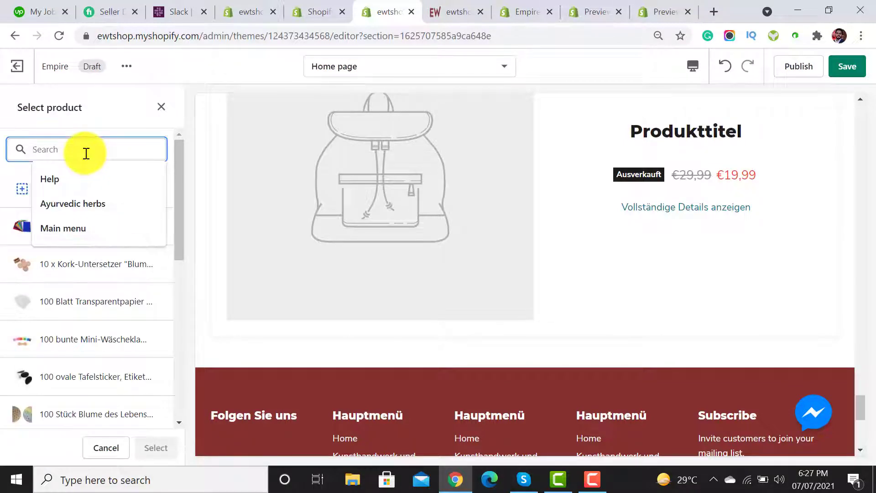
pyautogui.hotkey('ctrl', 'v')
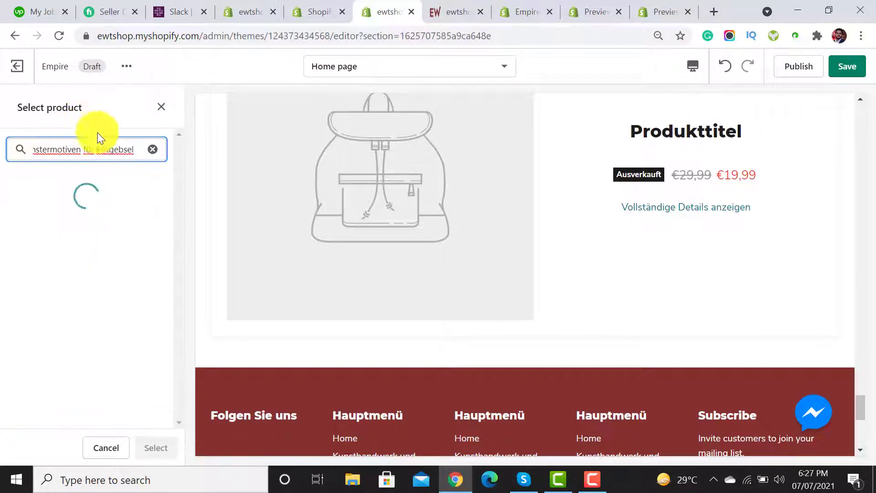
pyautogui.click(89, 237)
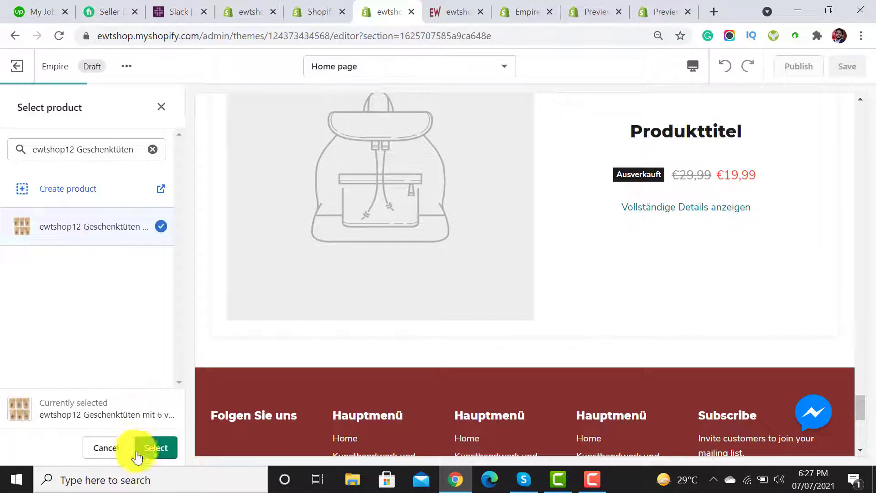
pyautogui.click(153, 448)
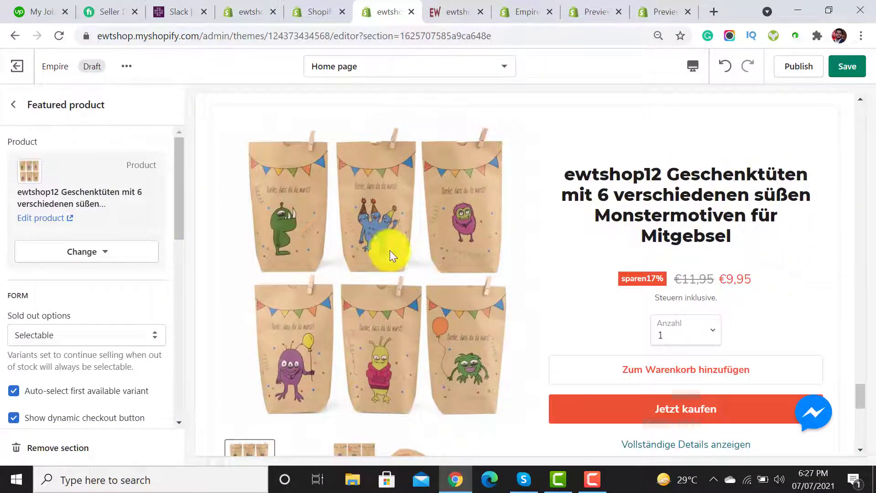
pyautogui.click(14, 105)
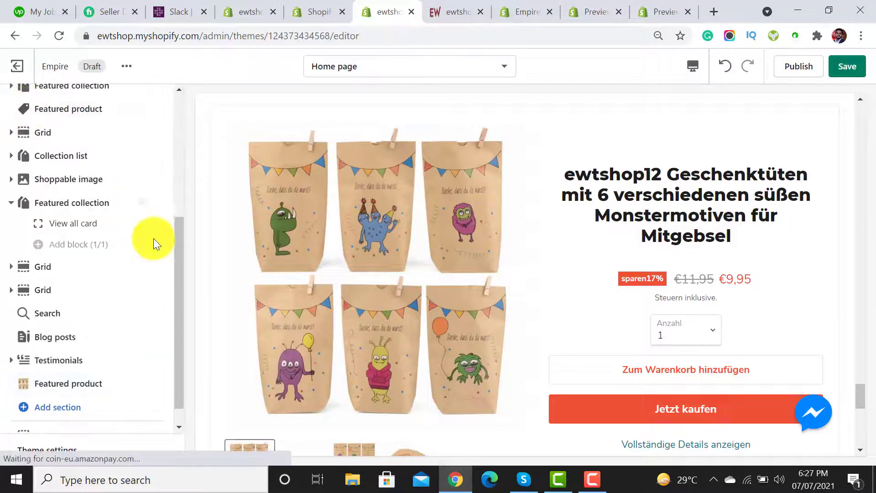
# Move the monster gift bag Featured product section directly below Rich Text and add another Featured product section to the home page.
pyautogui.moveTo(162, 384); pyautogui.dragTo(106, 264)
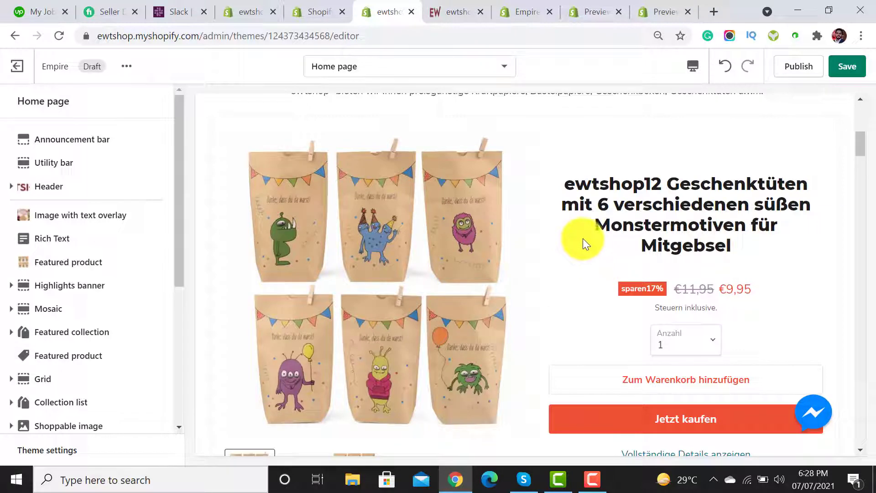
pyautogui.moveTo(177, 158); pyautogui.dragTo(86, 365)
pyautogui.click(54, 387)
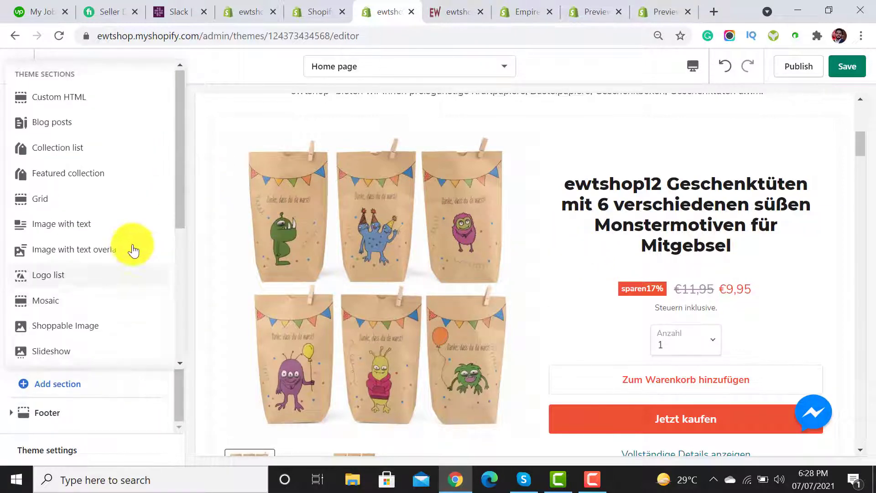
pyautogui.scroll(-5, 85, 121)
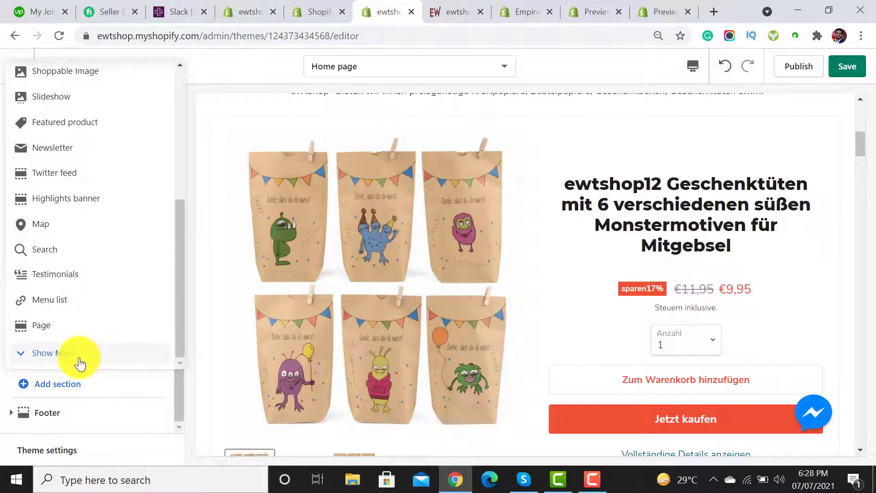
pyautogui.click(80, 364)
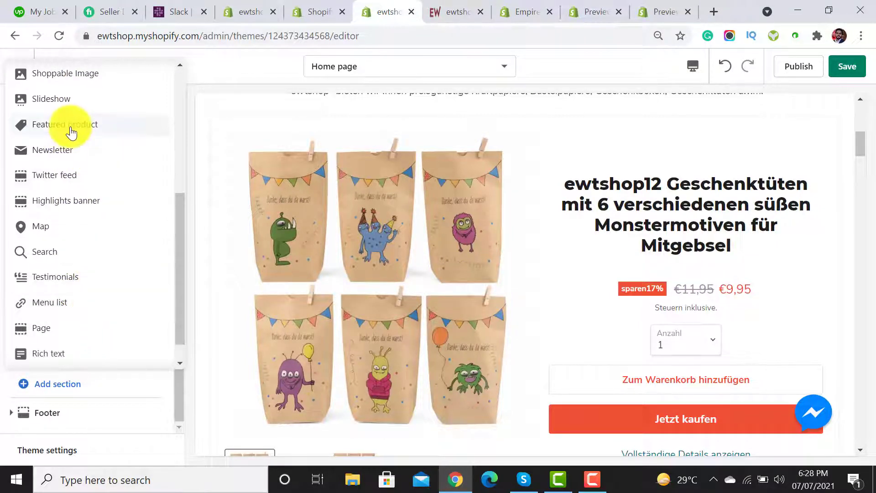
pyautogui.click(64, 122)
pyautogui.click(13, 104)
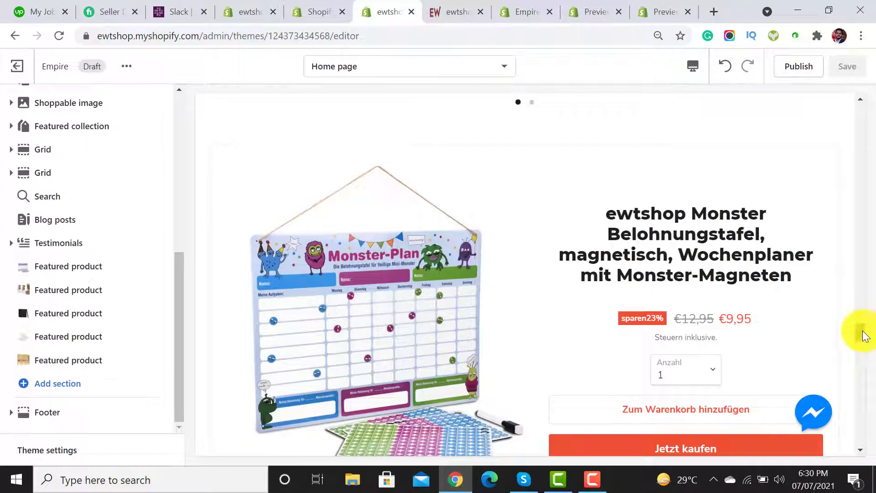
# Compare the product order with the live store, and remove the Highlights banner and Mosaic sections from the draft home page.
pyautogui.moveTo(865, 337); pyautogui.dragTo(868, 418)
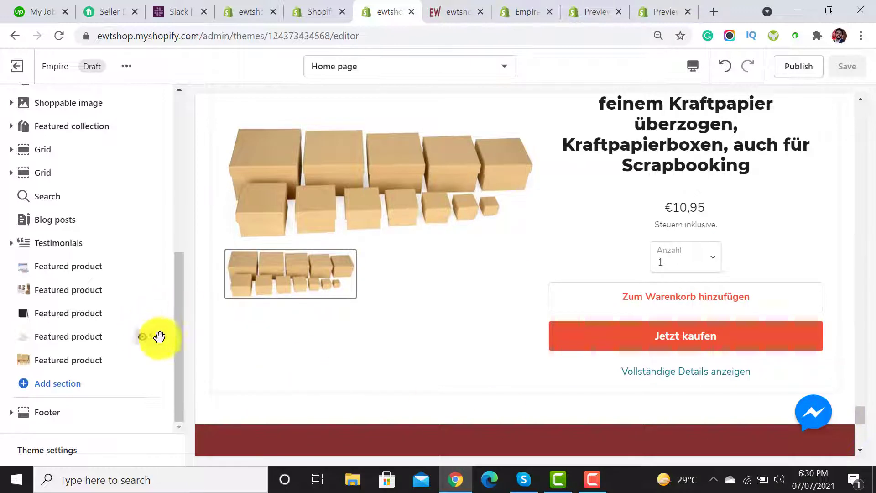
pyautogui.moveTo(178, 332); pyautogui.dragTo(182, 228)
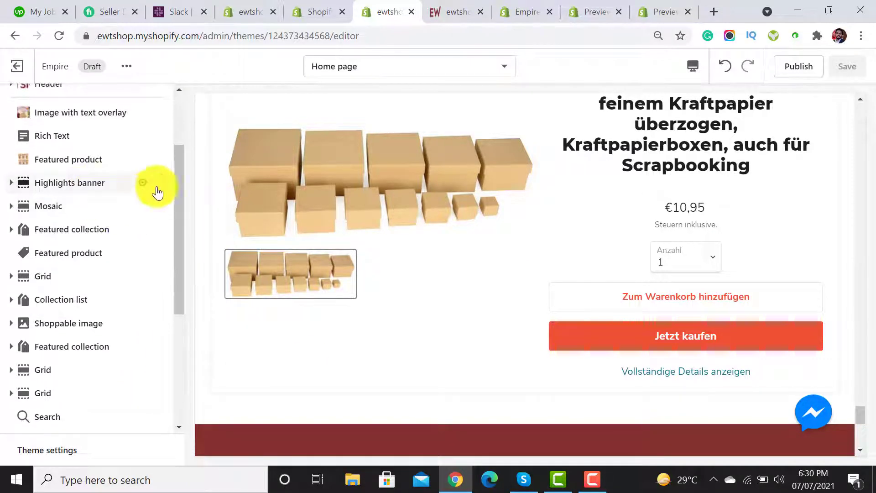
pyautogui.click(439, 7)
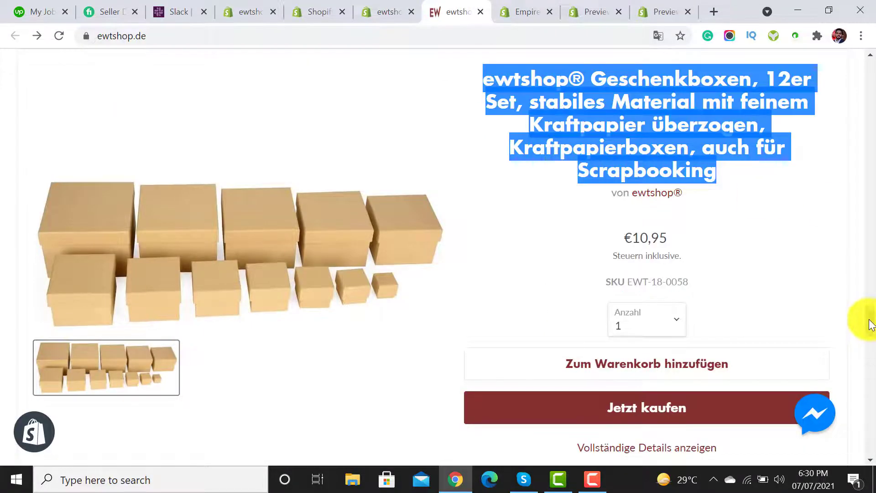
pyautogui.moveTo(869, 325); pyautogui.dragTo(867, 141)
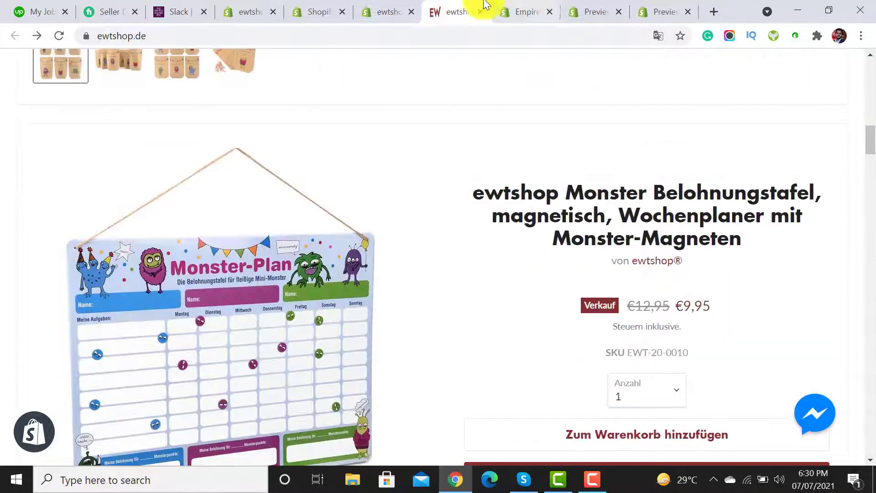
pyautogui.click(393, 8)
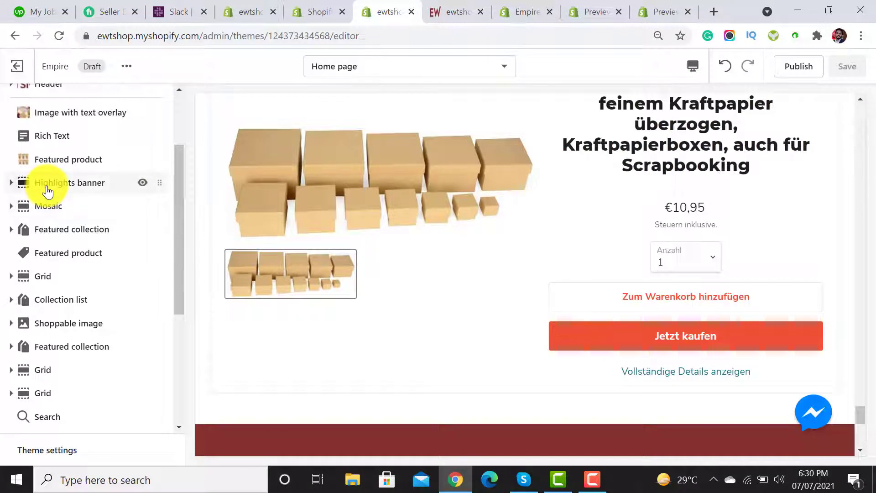
pyautogui.click(47, 188)
pyautogui.click(49, 446)
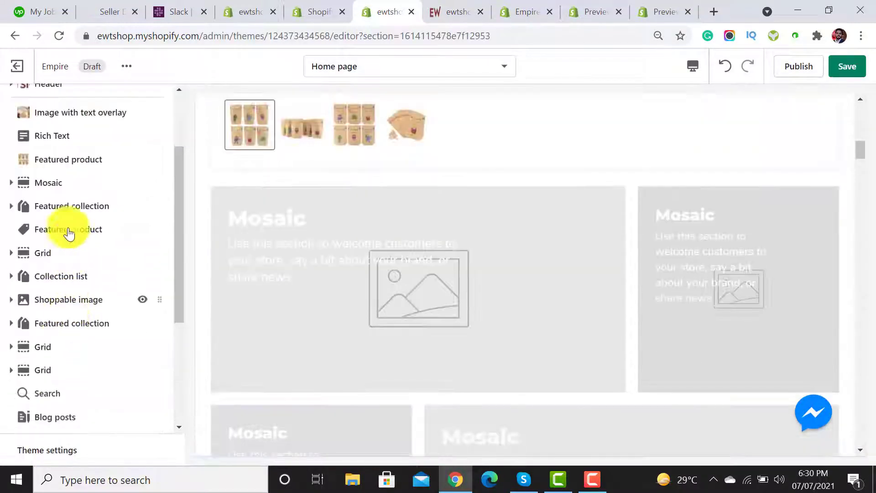
pyautogui.click(53, 182)
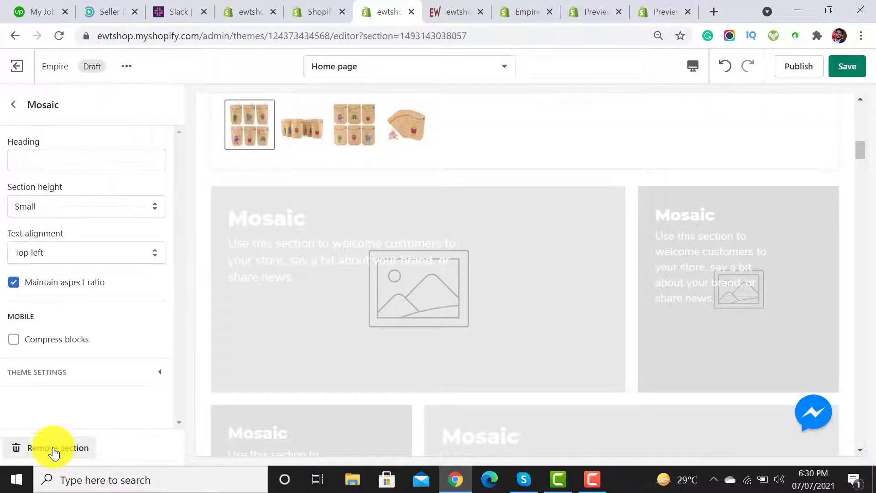
pyautogui.click(54, 449)
# Remove the Featured product section that has no product assigned, keeping the Featured collection above it.
pyautogui.click(55, 184)
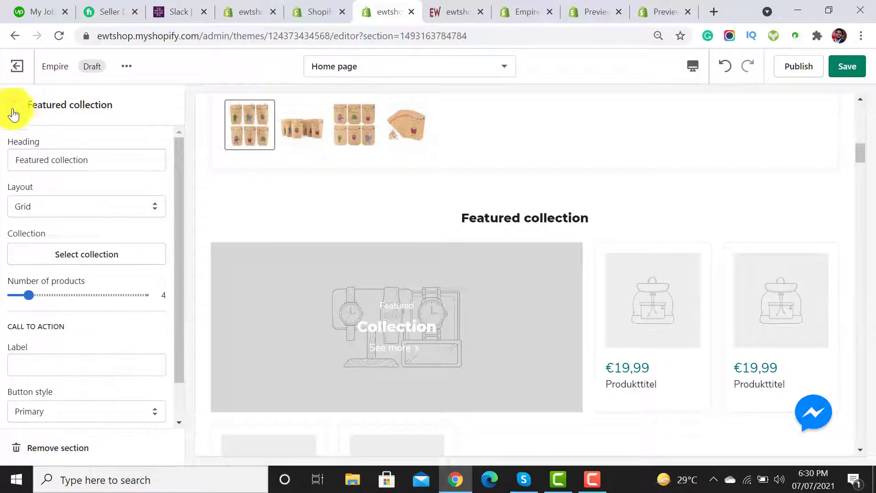
pyautogui.click(14, 113)
pyautogui.click(59, 205)
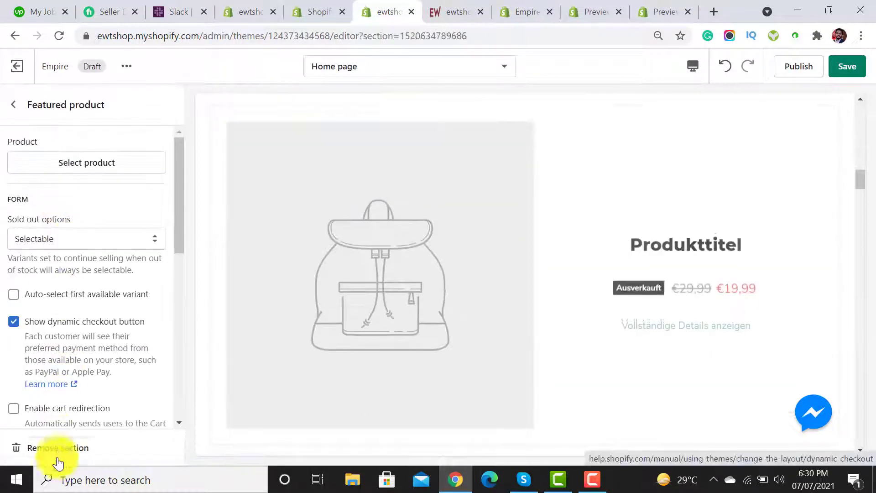
pyautogui.click(57, 452)
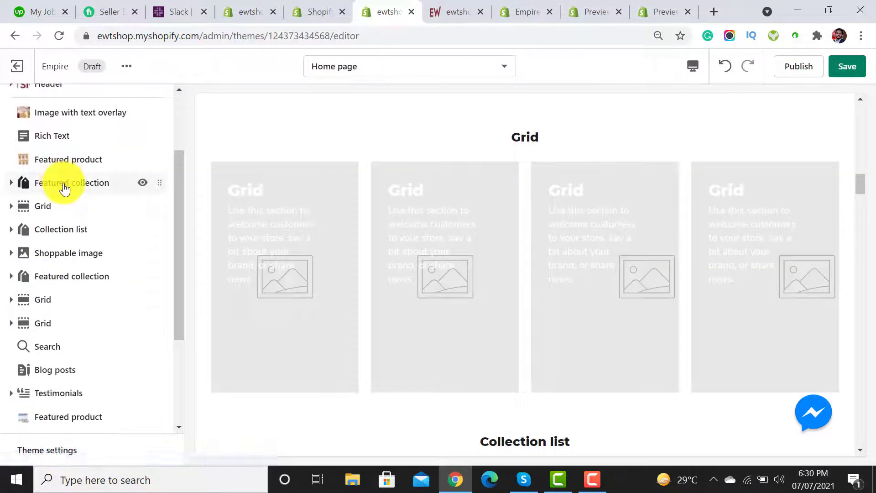
# Remove the Grid, Shoppable image, second Featured collection, Search, Blog posts and Testimonials sections, keeping the Collection list.
pyautogui.click(49, 214)
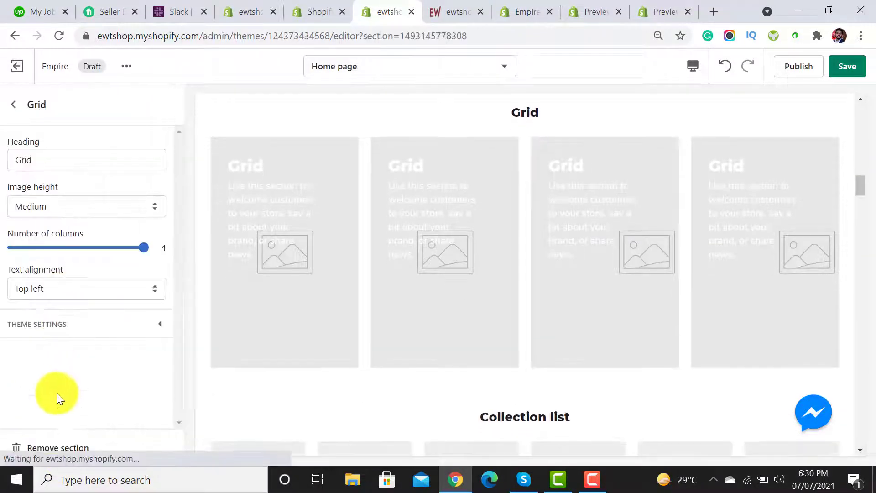
pyautogui.click(47, 451)
pyautogui.click(65, 243)
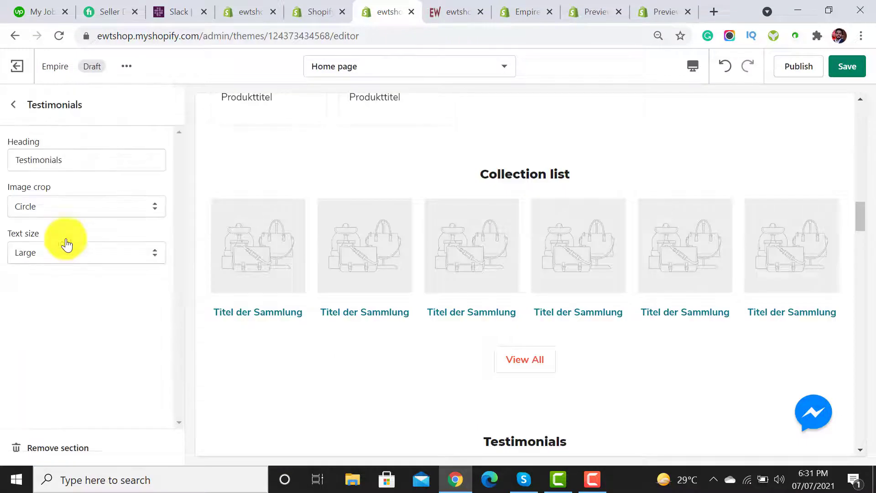
pyautogui.click(59, 449)
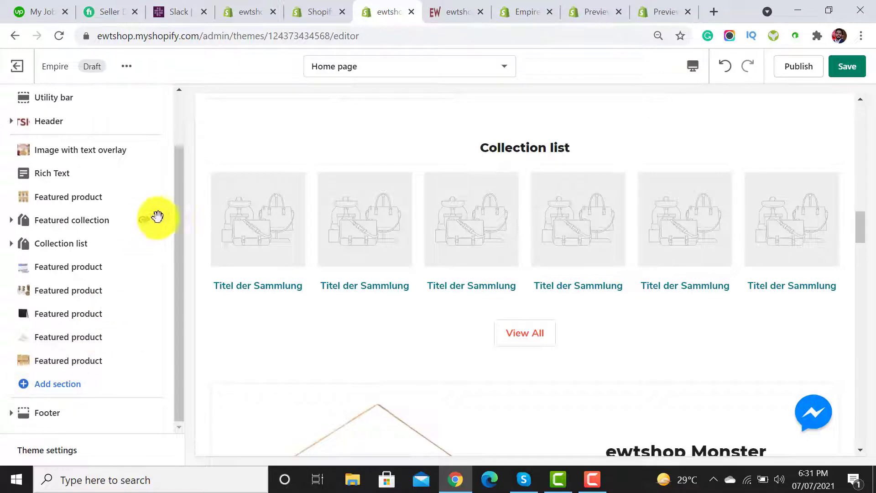
# Move the Featured collection and Collection list sections below the last Featured product, check the page preview, and save the theme.
pyautogui.moveTo(158, 220); pyautogui.dragTo(147, 364)
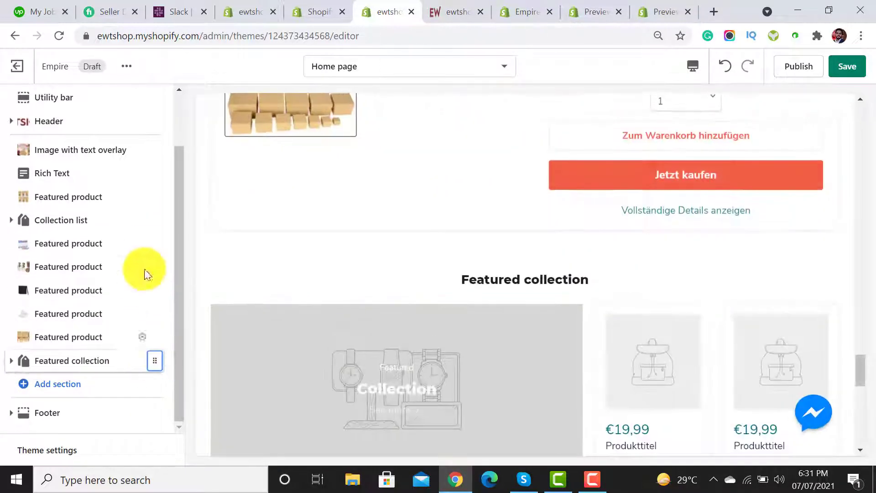
pyautogui.moveTo(162, 218); pyautogui.dragTo(141, 368)
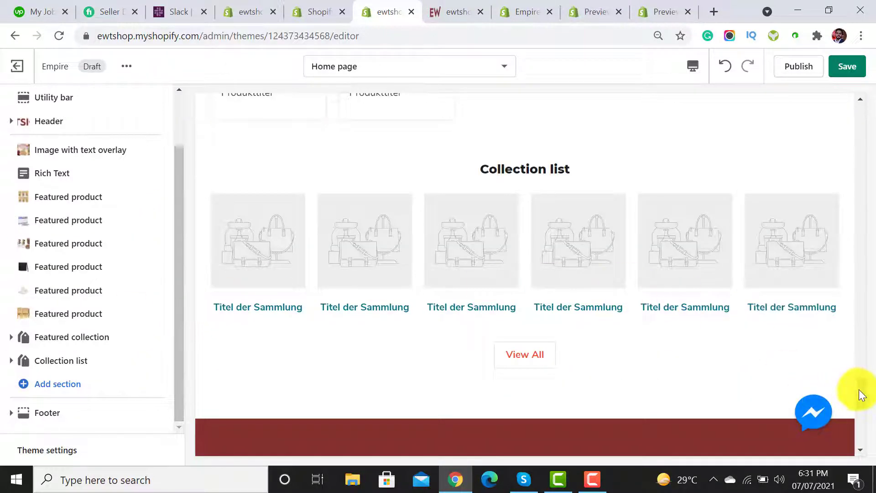
pyautogui.scroll(20, 861, 395)
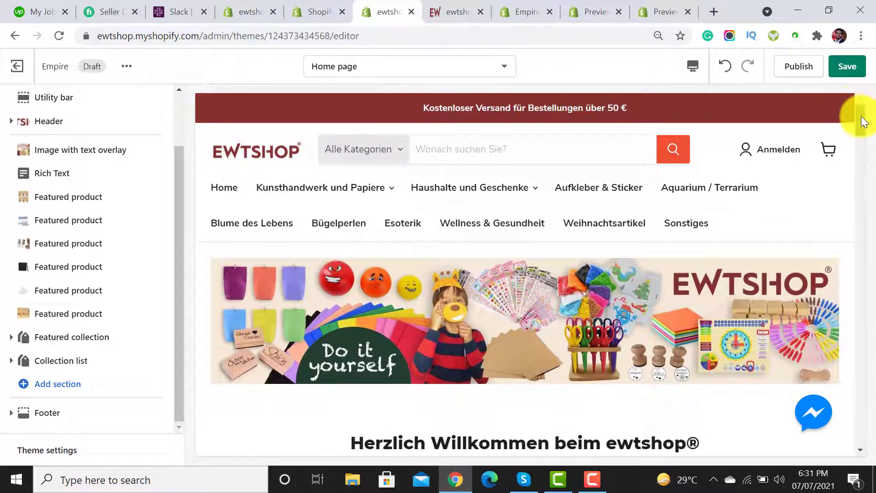
pyautogui.moveTo(864, 122); pyautogui.dragTo(866, 337)
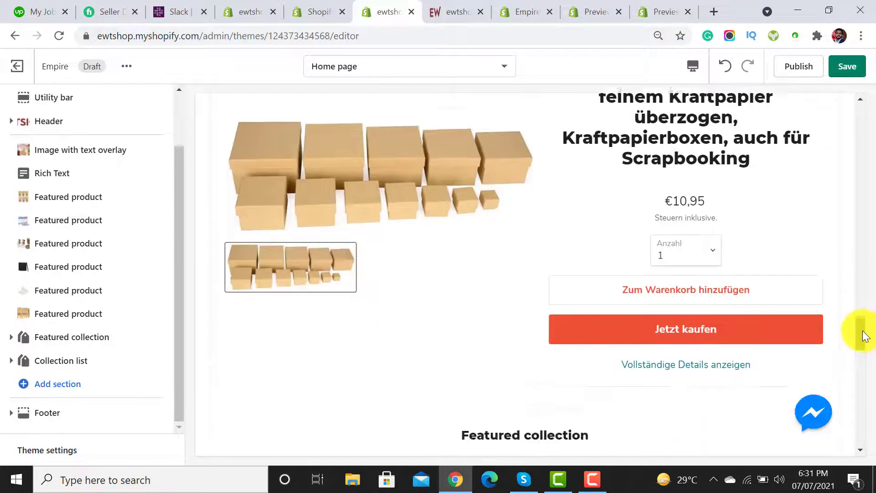
pyautogui.click(845, 69)
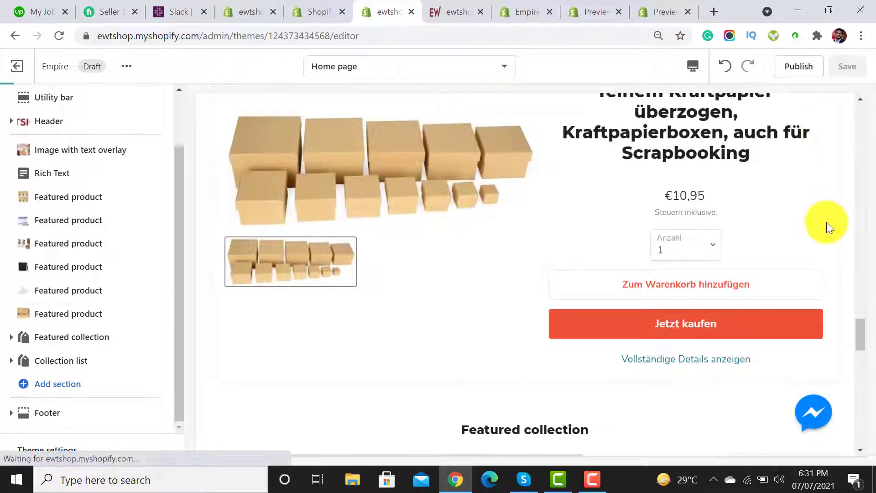
# On the live store, select the heading "Aktuelle Highlights aus unseren Kategorien" and examine the categories listed under it.
pyautogui.click(454, 11)
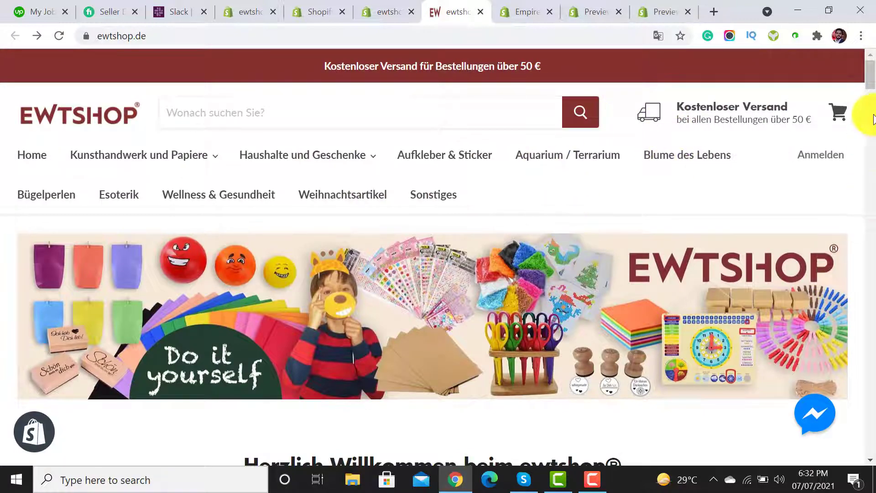
pyautogui.moveTo(874, 80); pyautogui.dragTo(874, 355)
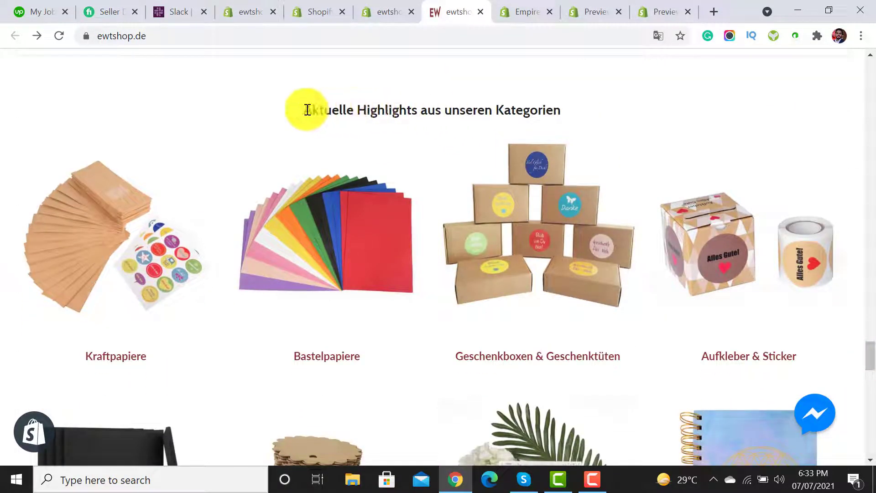
pyautogui.moveTo(308, 109); pyautogui.dragTo(576, 114)
pyautogui.scroll(-3, 618, 193)
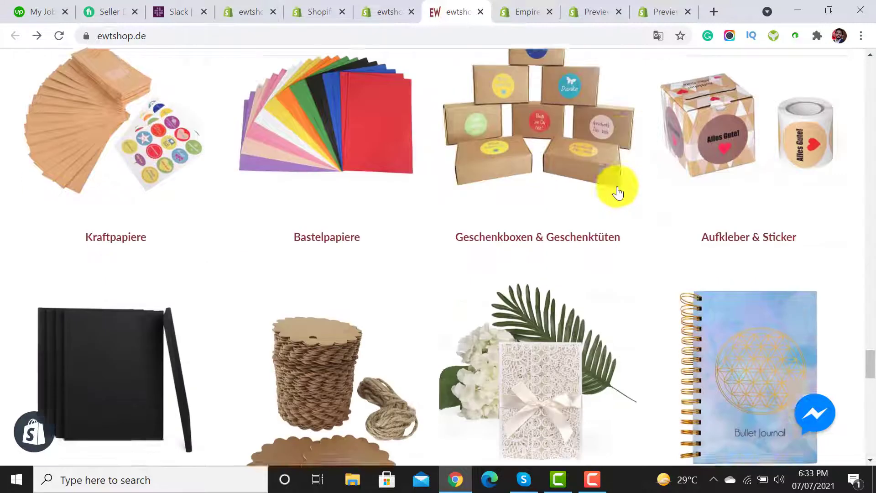
pyautogui.scroll(-2, 617, 193)
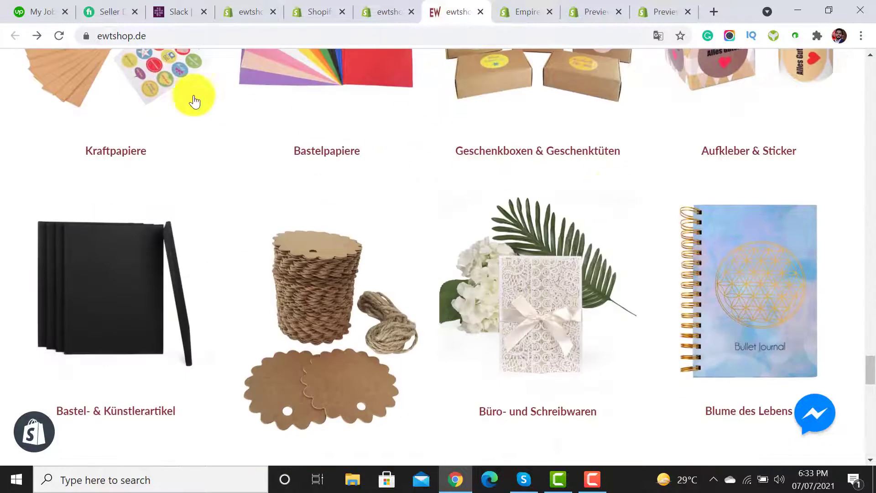
# Translate the live store page to English and examine the category names and images in its highlights section.
pyautogui.click(657, 40)
pyautogui.click(587, 61)
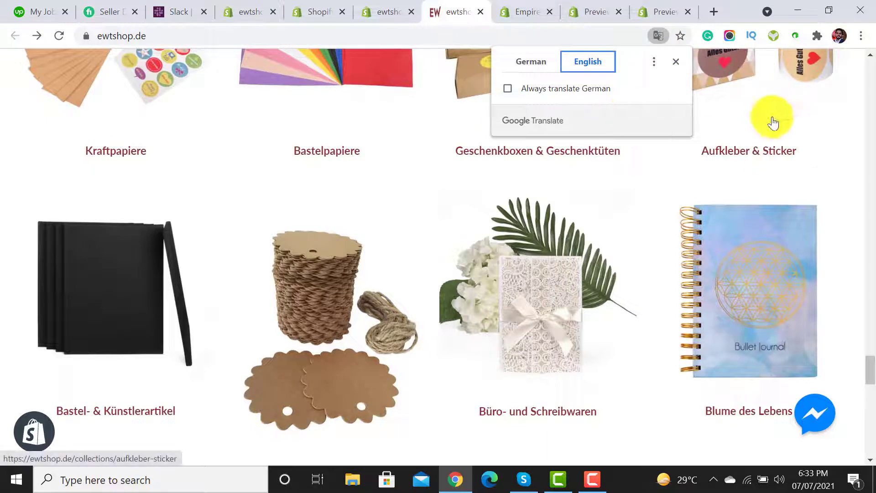
pyautogui.click(852, 167)
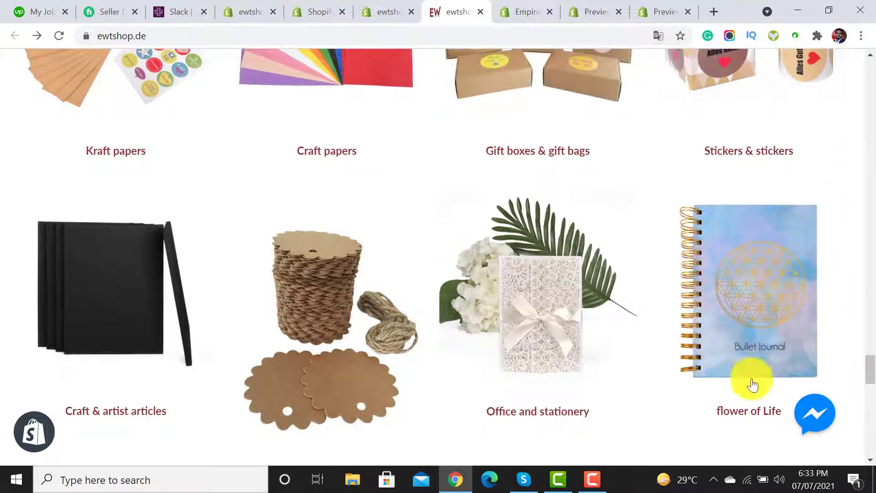
pyautogui.scroll(3, 100, 336)
pyautogui.scroll(2, 100, 336)
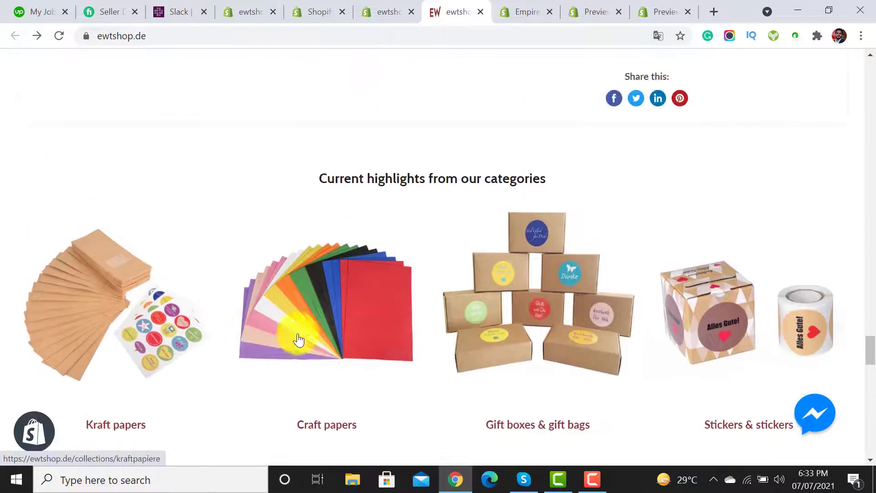
pyautogui.scroll(-3, 552, 201)
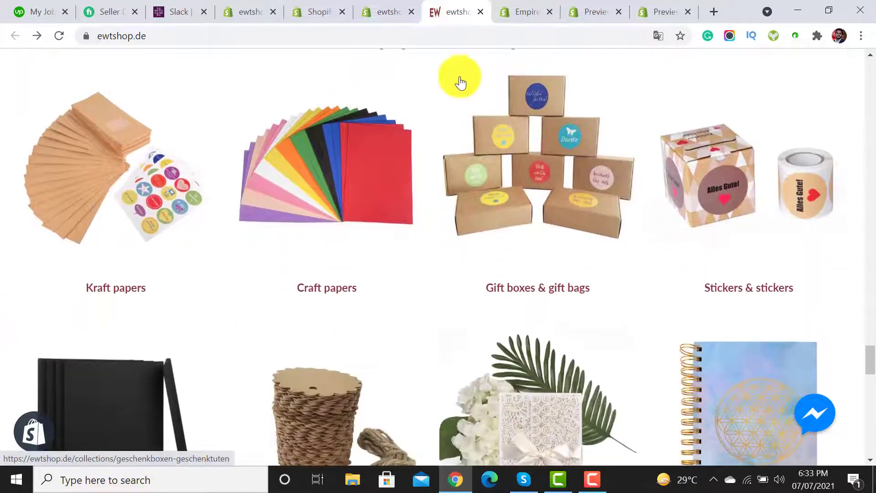
# Show the live ewtshop.de page in its original German and copy the heading above the category highlights.
pyautogui.scroll(1, 456, 108)
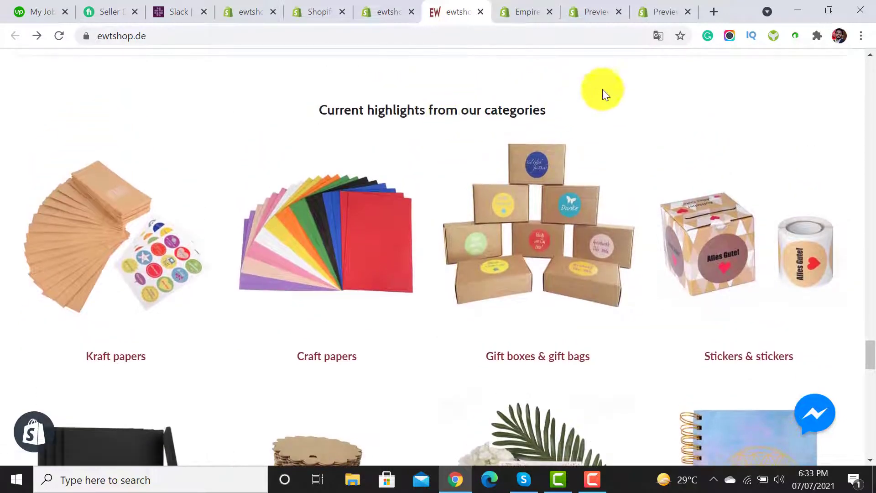
pyautogui.click(657, 35)
pyautogui.tripleClick(398, 138)
pyautogui.hotkey('ctrl', 'c')
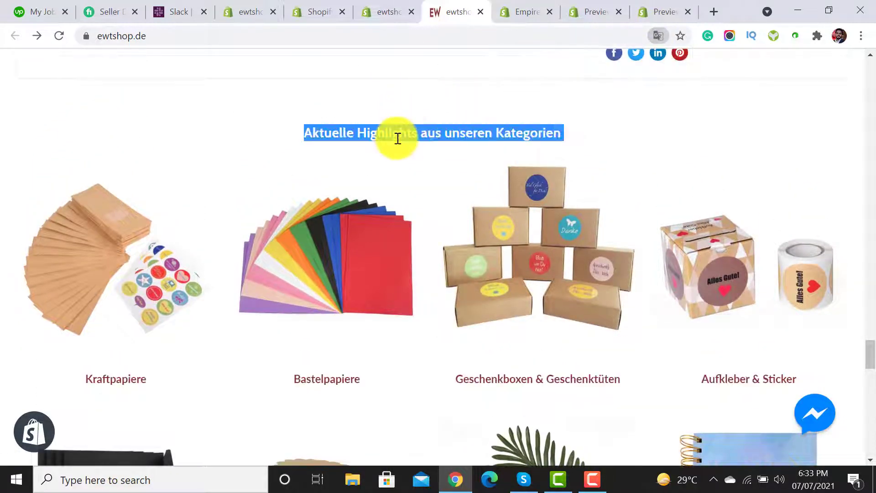
# In the theme editor, set the Collection list section's heading to "Aktuelle Highlights aus unseren Kategorien".
pyautogui.click(387, 9)
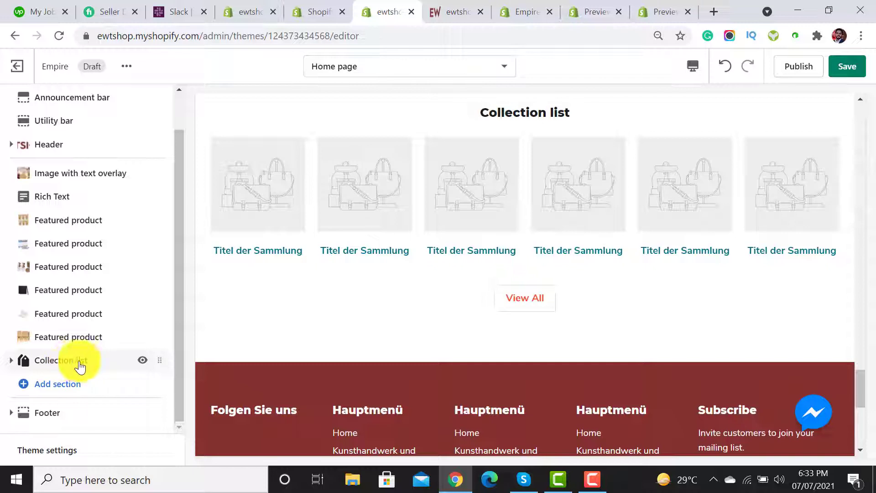
pyautogui.click(63, 361)
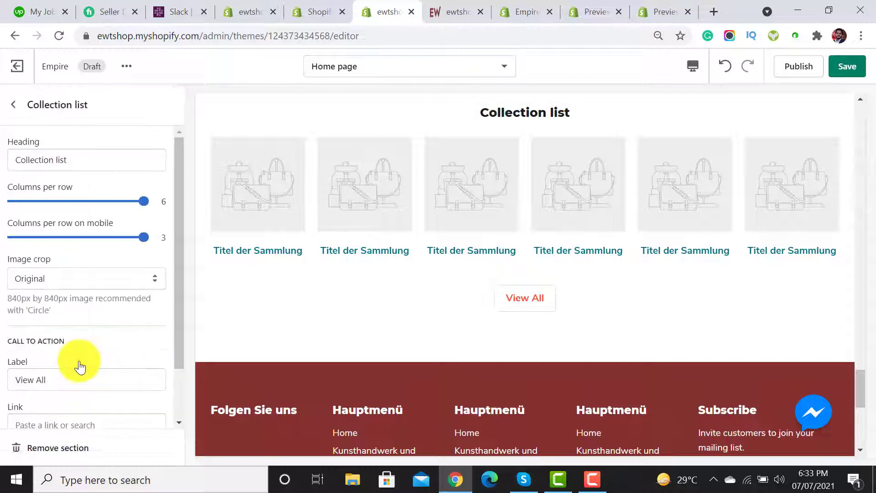
pyautogui.click(11, 106)
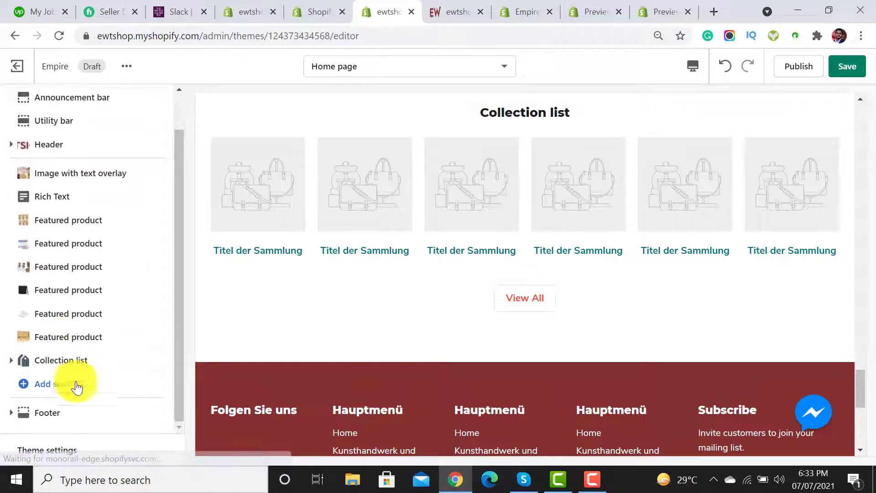
pyautogui.click(71, 362)
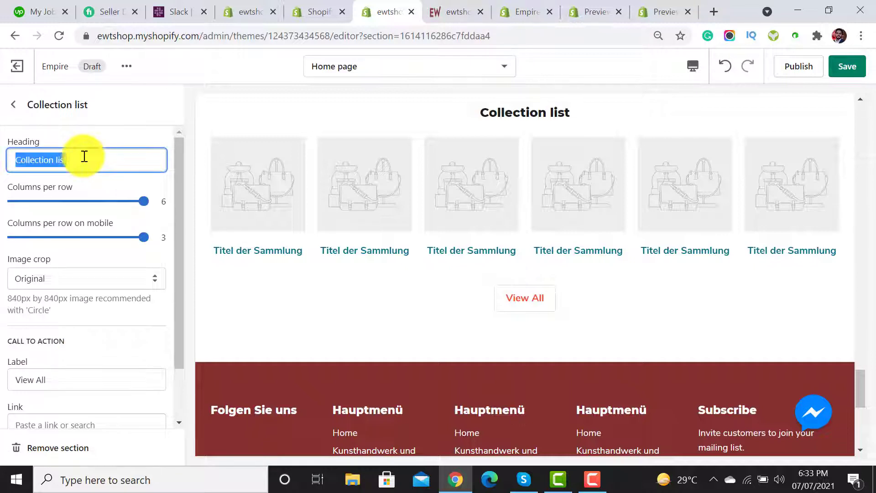
pyautogui.hotkey('ctrl', 'v')
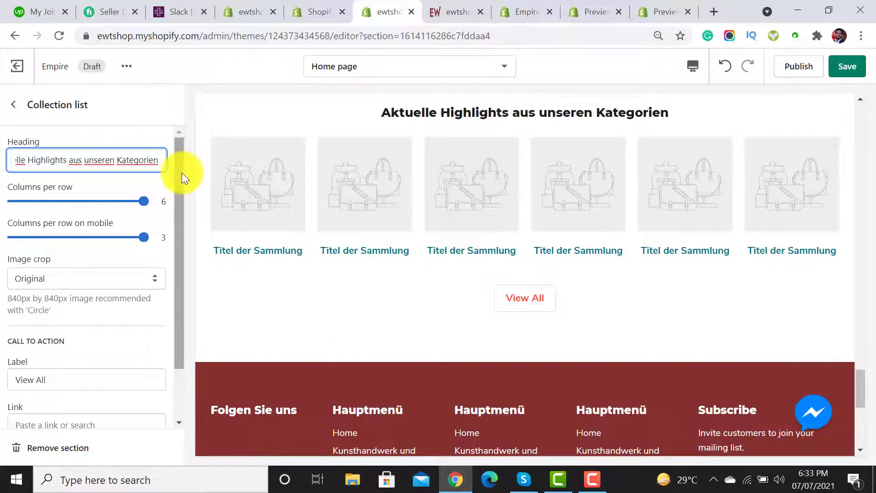
# Link the Collection list's View All call to action to All collections and return to the section list.
pyautogui.moveTo(178, 172); pyautogui.dragTo(180, 308)
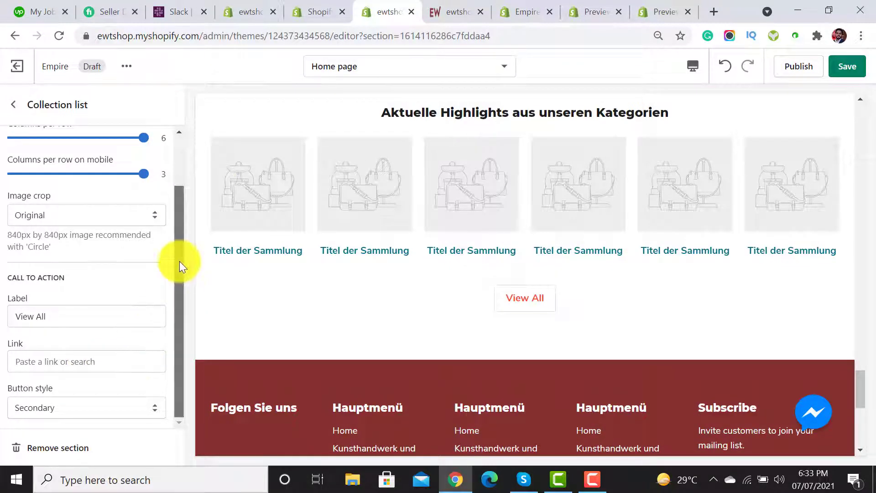
pyautogui.moveTo(180, 262); pyautogui.dragTo(179, 296)
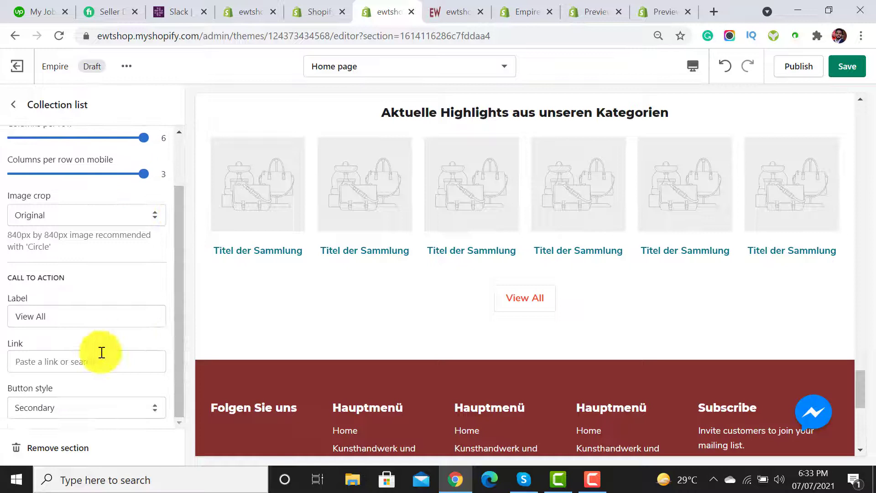
pyautogui.click(81, 365)
pyautogui.click(80, 216)
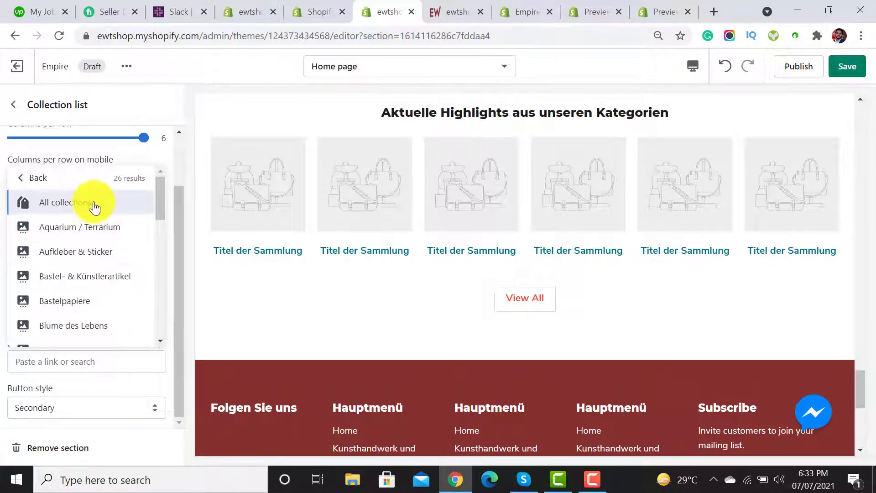
pyautogui.click(92, 202)
pyautogui.scroll(2, 180, 264)
pyautogui.click(13, 104)
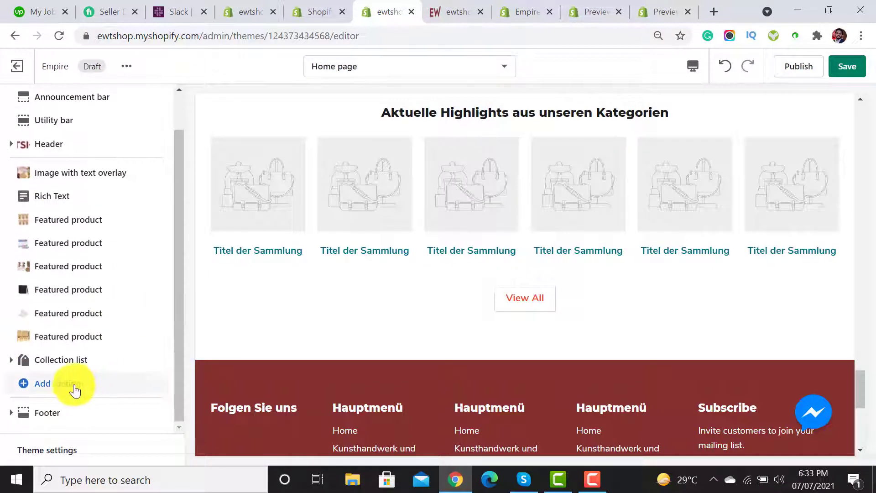
# Open the first Collection block of the Collection list and copy the category name Kraftpapiere from the live shop page.
pyautogui.click(14, 364)
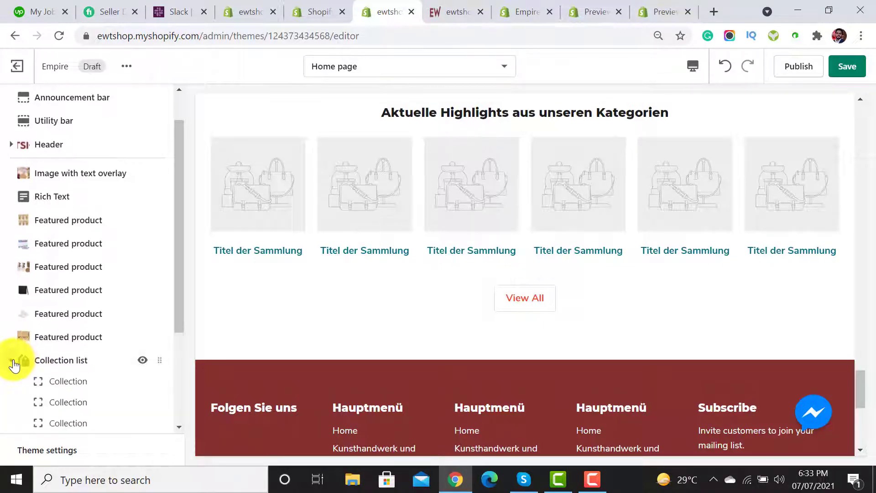
pyautogui.scroll(-3, 114, 378)
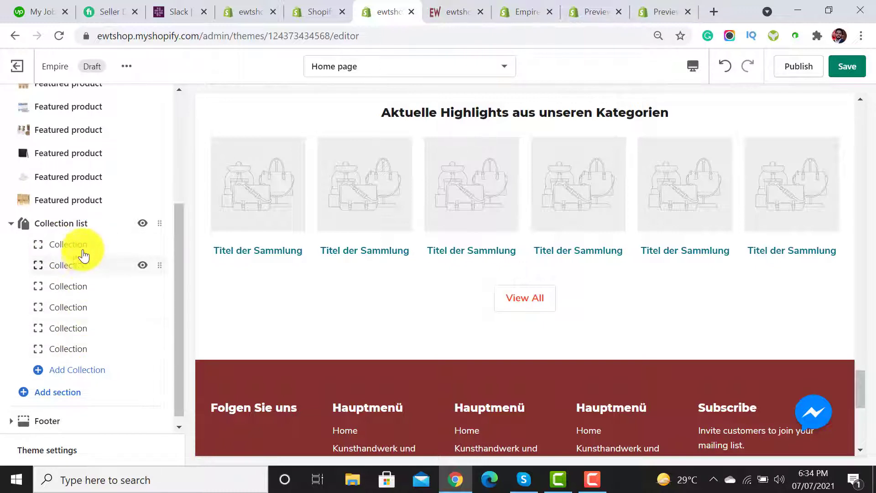
pyautogui.click(82, 245)
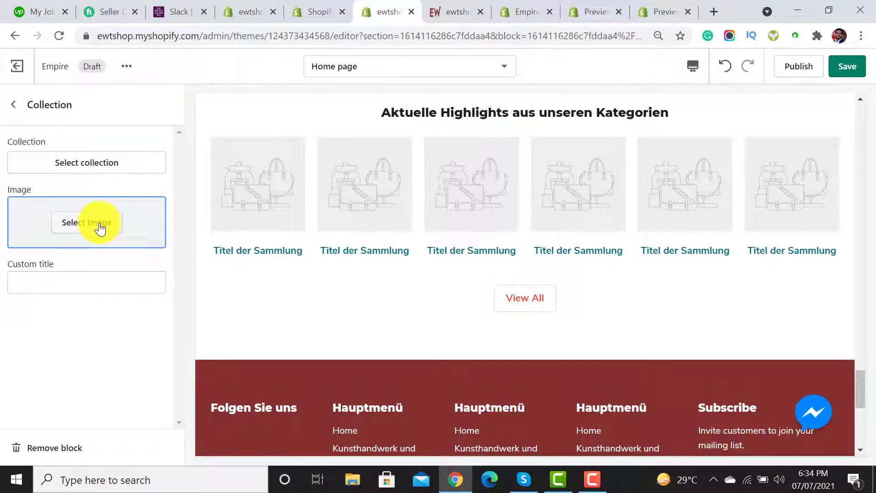
pyautogui.click(450, 10)
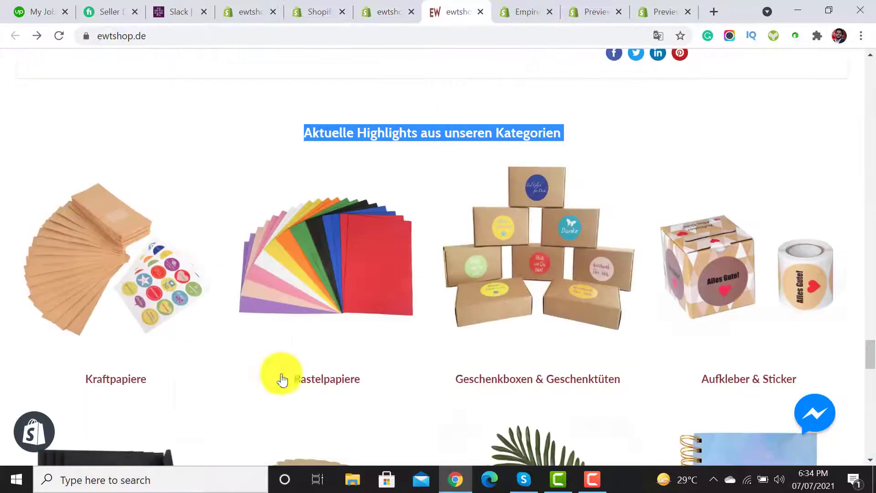
pyautogui.moveTo(167, 379); pyautogui.dragTo(85, 380)
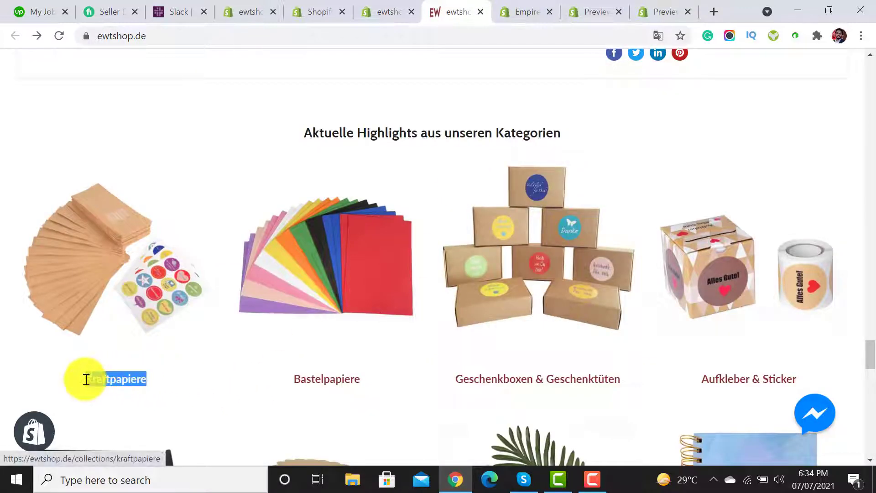
pyautogui.rightClick(101, 385)
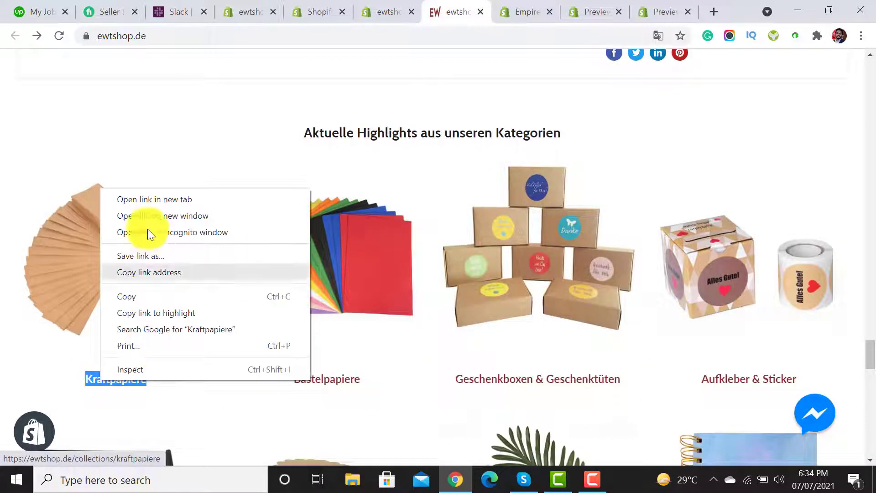
pyautogui.click(145, 296)
# Assign the Kraftpapiere collection to the first Collection block in the theme editor and return to the section list.
pyautogui.click(390, 6)
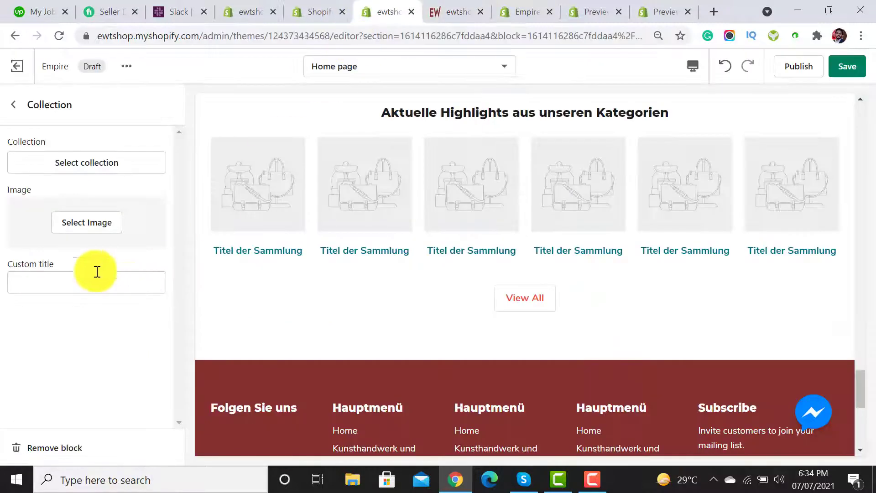
pyautogui.click(89, 168)
pyautogui.hotkey('ctrl', 'v')
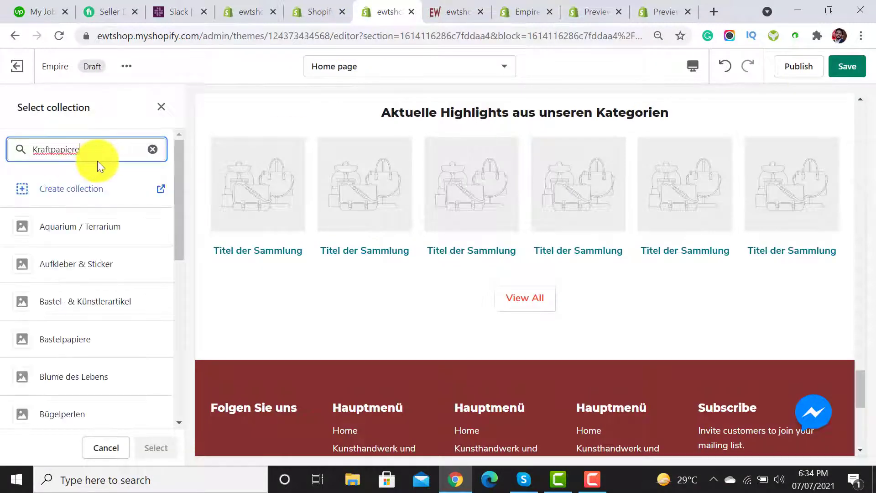
pyautogui.click(71, 227)
pyautogui.click(161, 449)
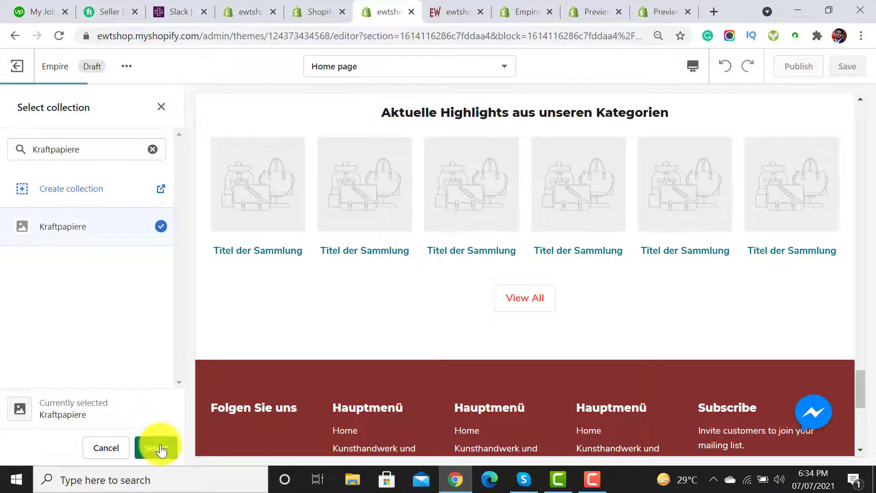
pyautogui.click(13, 105)
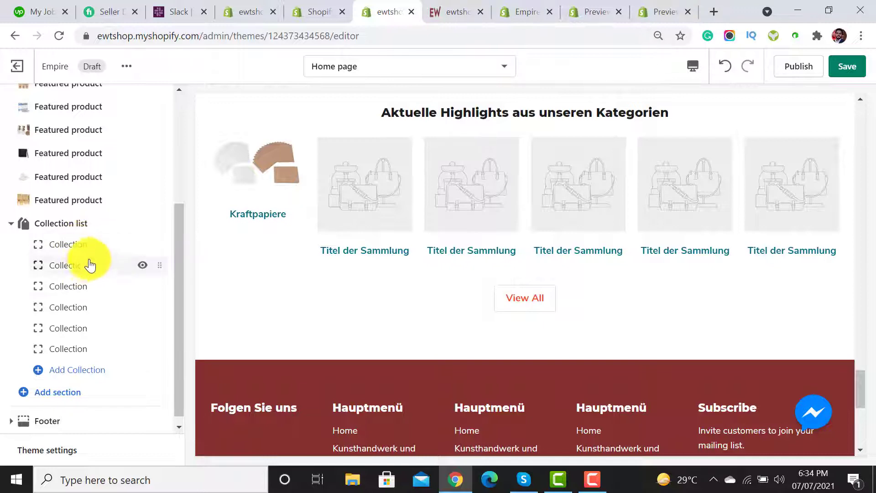
# Open collection selection for the second Collection block and copy the category name Bastelpapiere from the live shop page.
pyautogui.click(80, 274)
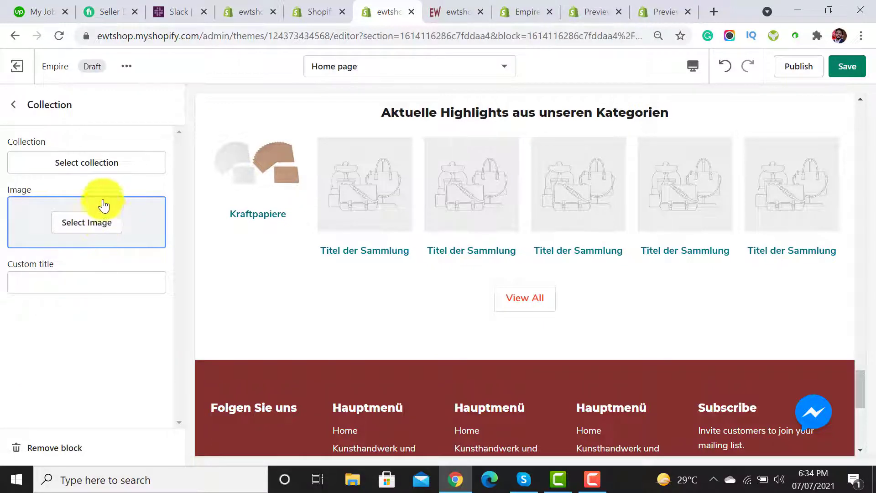
pyautogui.click(103, 167)
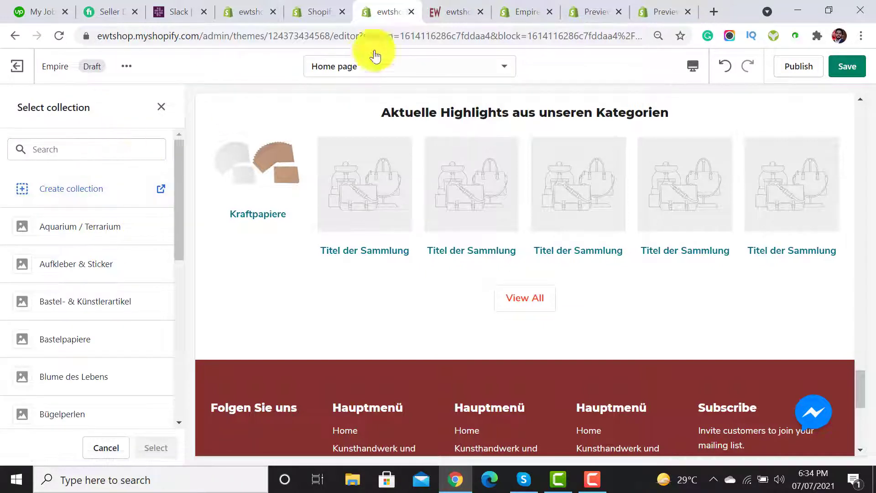
pyautogui.click(453, 10)
pyautogui.moveTo(360, 379); pyautogui.dragTo(294, 384)
pyautogui.rightClick(305, 384)
pyautogui.click(349, 296)
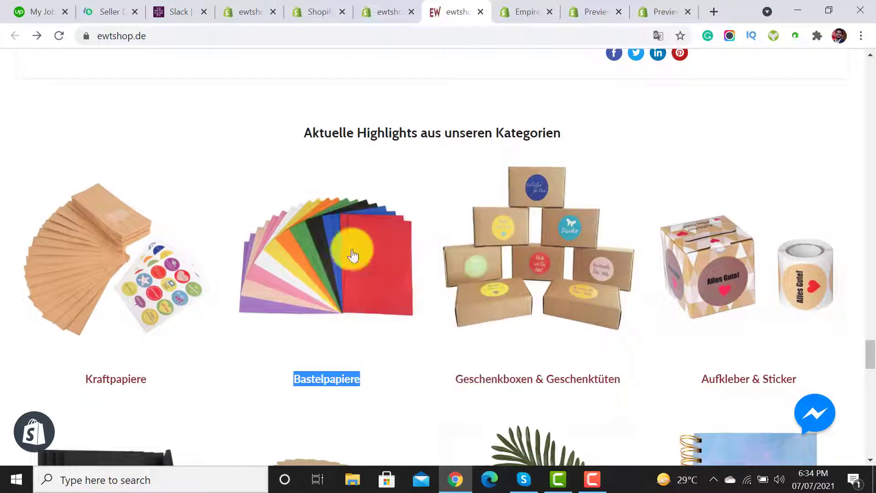
# Search for Bastelpapiere in the theme editor and assign that collection to the second Collection block.
pyautogui.click(397, 10)
pyautogui.click(95, 143)
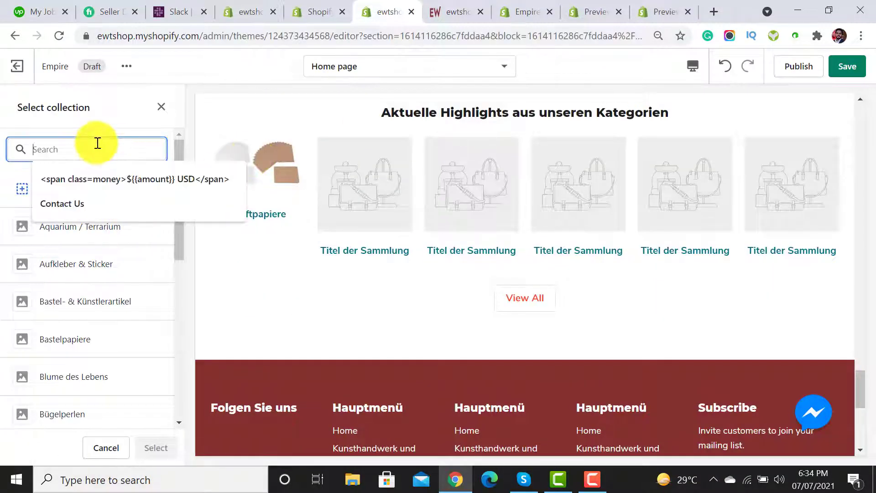
pyautogui.hotkey('ctrl', 'v')
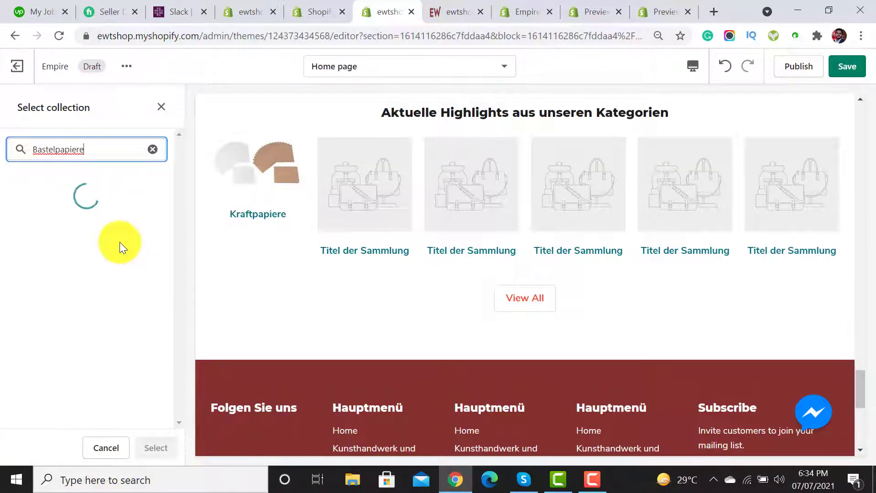
pyautogui.click(72, 240)
pyautogui.click(137, 451)
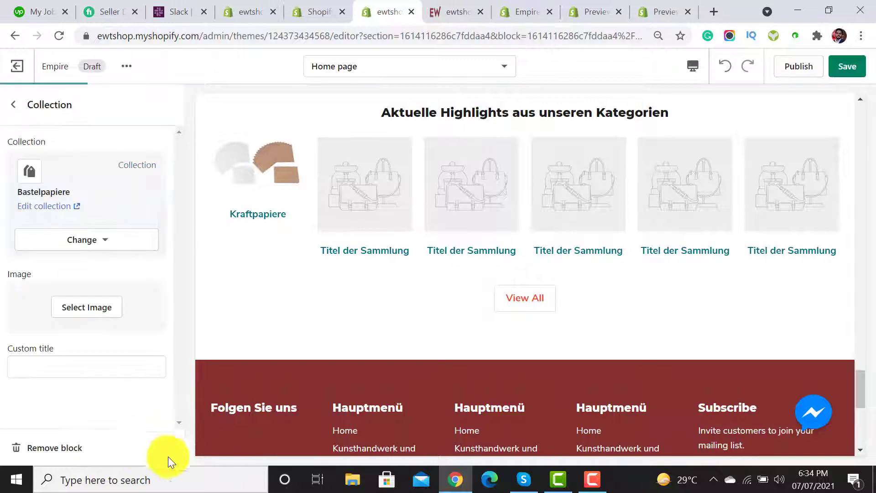
pyautogui.click(592, 479)
pyautogui.click(816, 427)
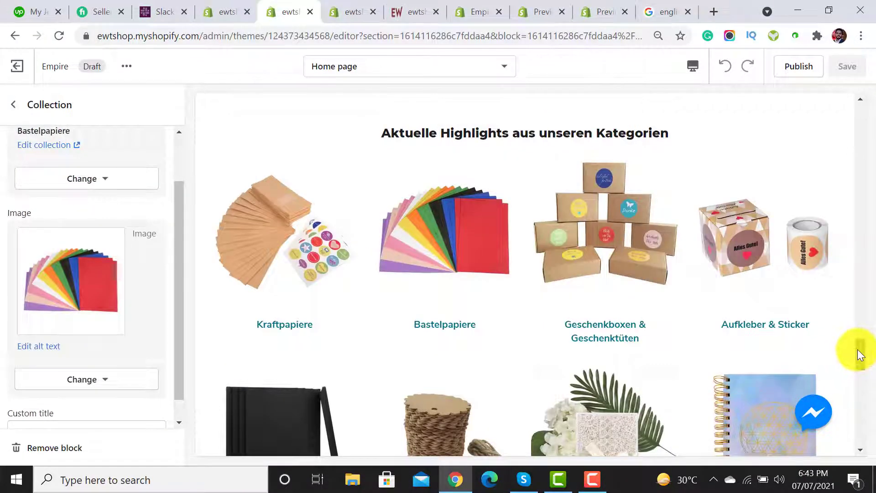
pyautogui.moveTo(860, 354)
pyautogui.mouseDown()
pyautogui.moveTo(856, 346)
pyautogui.moveTo(866, 404)
pyautogui.moveTo(866, 348)
pyautogui.moveTo(869, 356)
pyautogui.mouseUp()
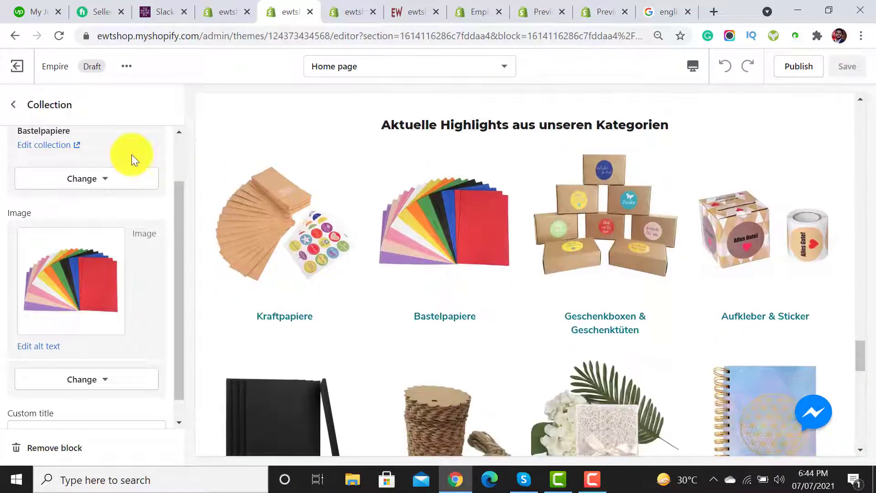
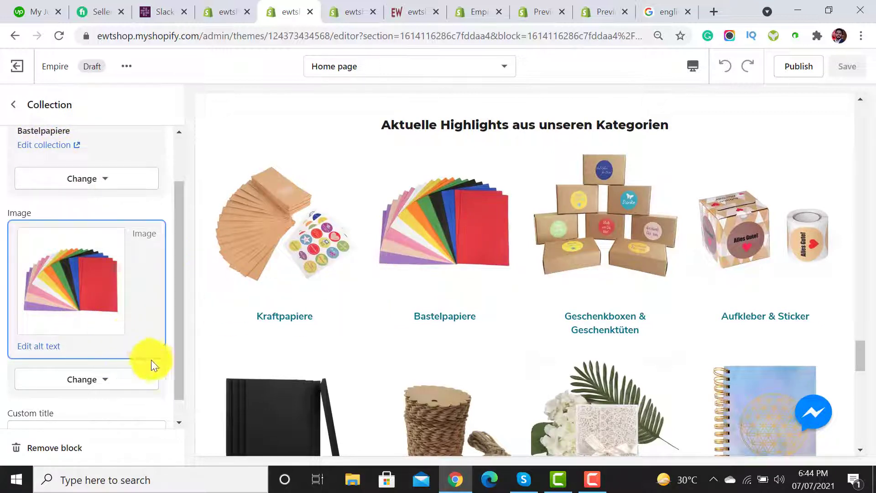
pyautogui.moveTo(176, 327); pyautogui.dragTo(175, 335)
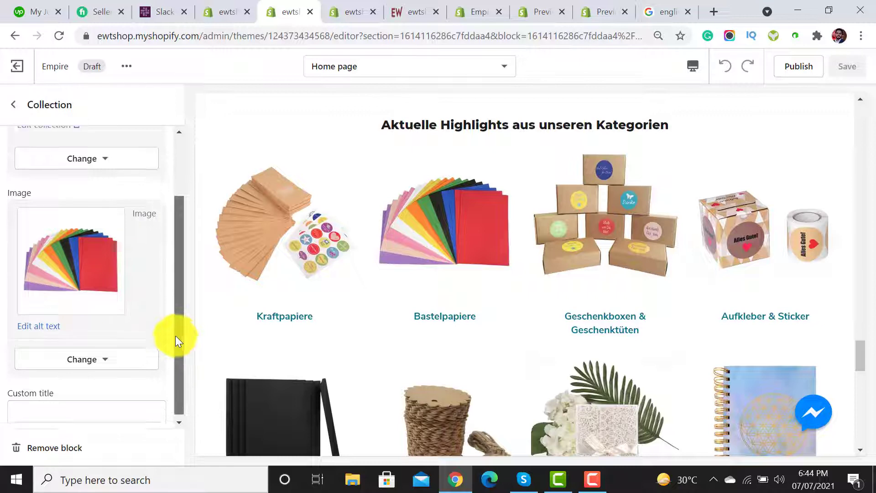
# Return to the section list, collapse the Collection list's blocks and bring the footer into view in the home page preview.
pyautogui.click(15, 107)
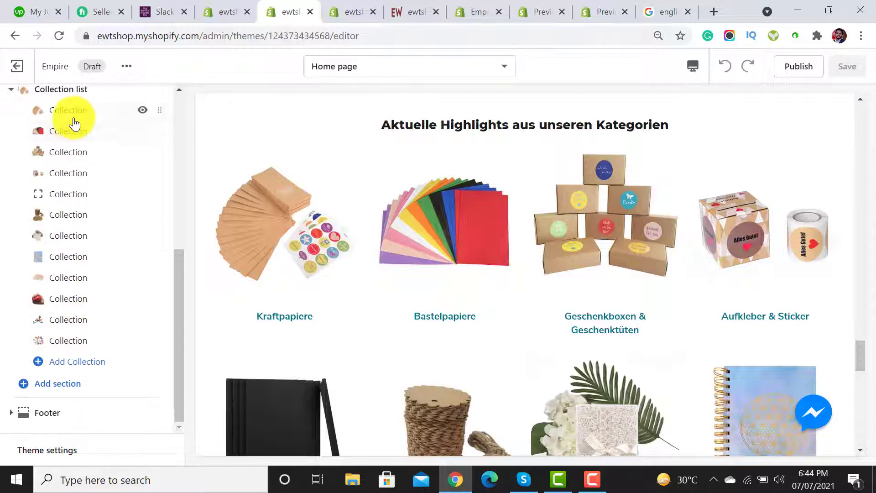
pyautogui.scroll(3, 17, 237)
pyautogui.click(15, 230)
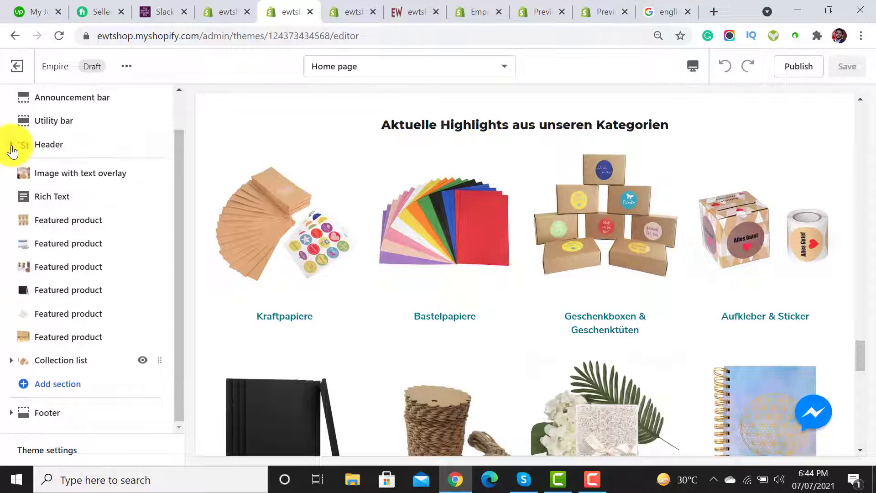
pyautogui.click(11, 146)
pyautogui.click(12, 146)
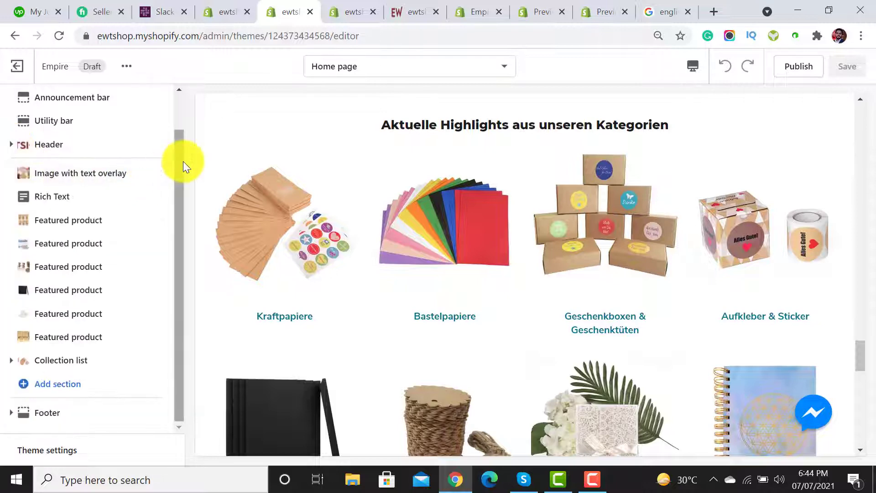
pyautogui.scroll(-10, 582, 210)
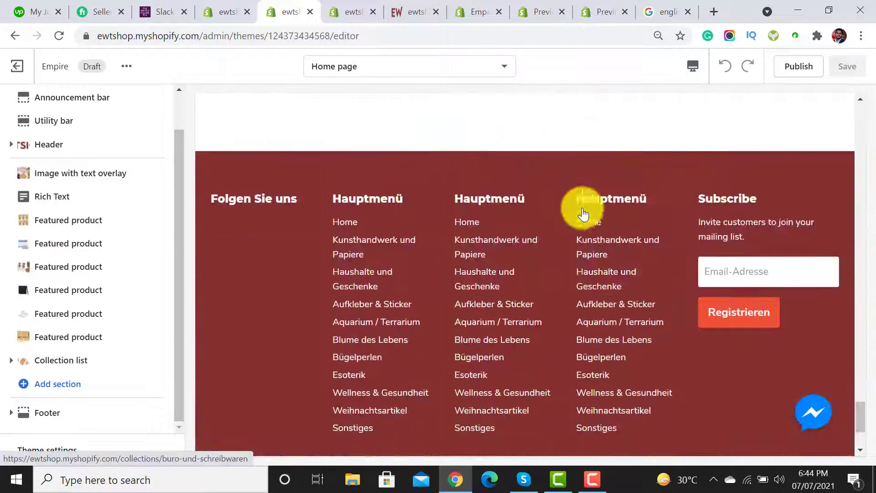
# Check the sections above the footer on the live shop page and add a Newsletter section to the theme's home page.
pyautogui.scroll(5, 582, 209)
pyautogui.click(406, 12)
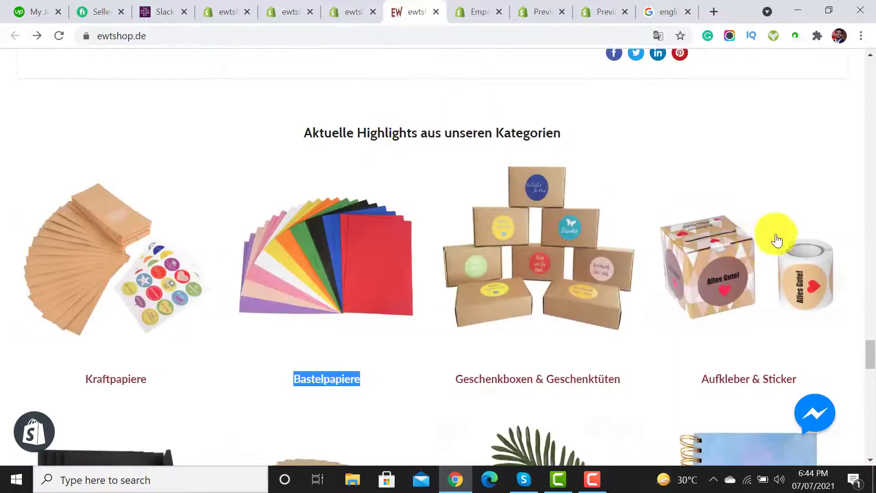
pyautogui.moveTo(873, 355); pyautogui.dragTo(872, 419)
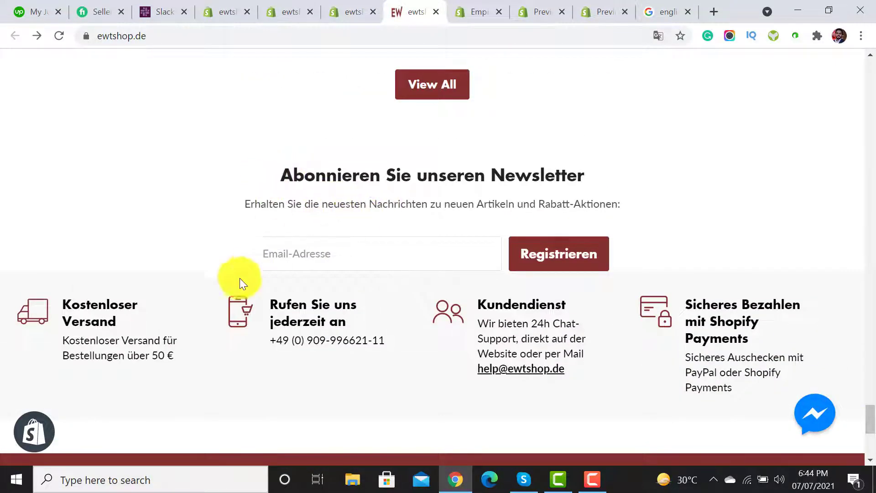
pyautogui.scroll(-3, 172, 260)
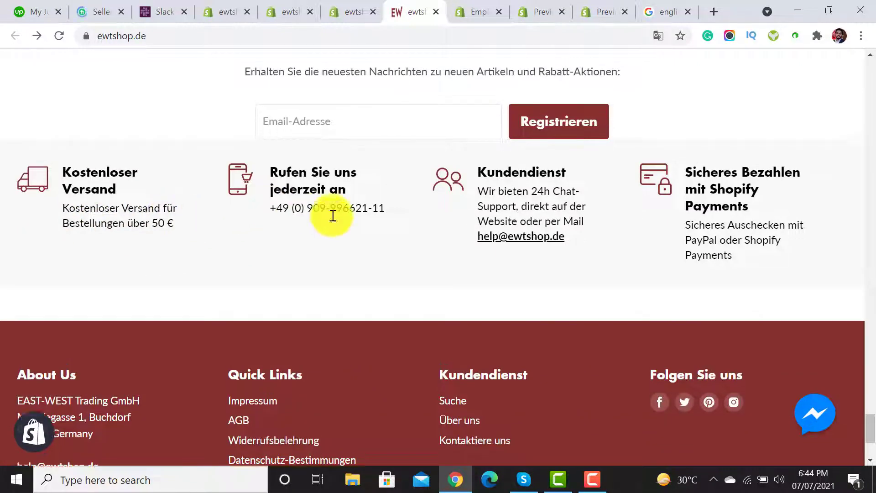
pyautogui.scroll(3, 332, 215)
pyautogui.click(344, 4)
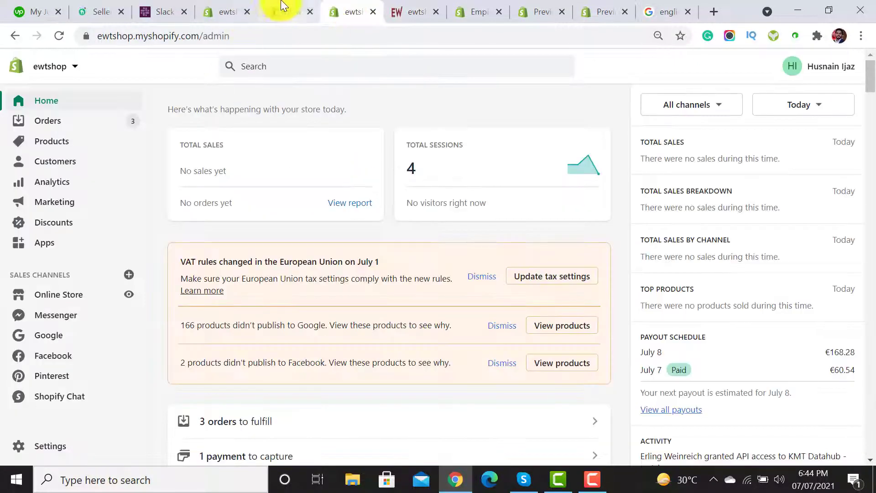
pyautogui.moveTo(296, 7); pyautogui.dragTo(365, 9)
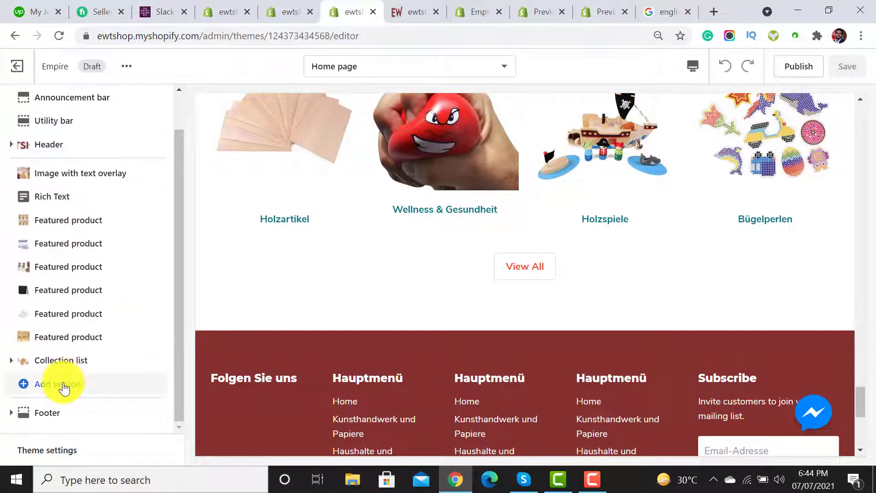
pyautogui.click(83, 386)
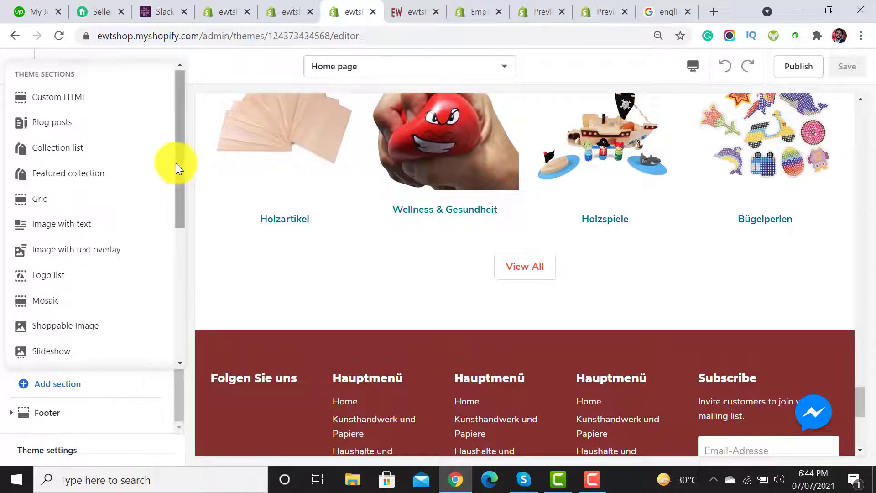
pyautogui.moveTo(178, 135); pyautogui.dragTo(188, 267)
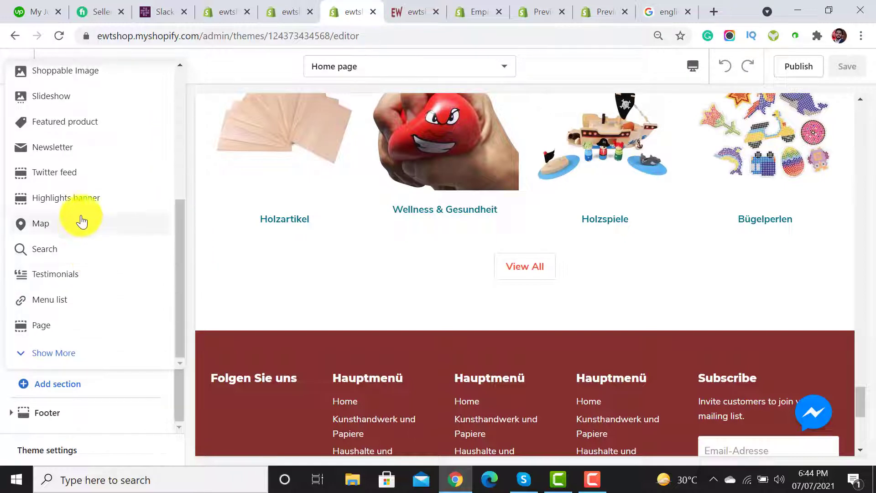
pyautogui.click(82, 156)
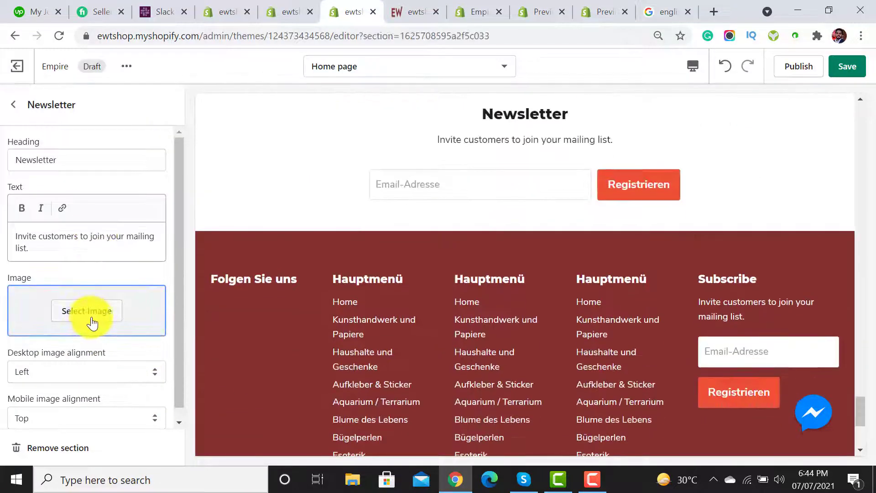
# Set the Newsletter section's heading to "Abonnieren Sie unseren Newsletter", copied from the live shop page.
pyautogui.click(414, 3)
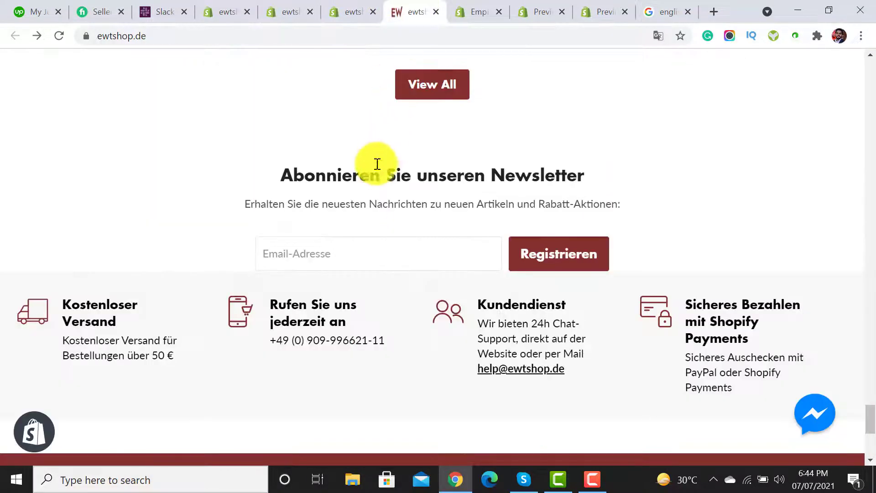
pyautogui.tripleClick(394, 171)
pyautogui.rightClick(395, 177)
pyautogui.click(418, 185)
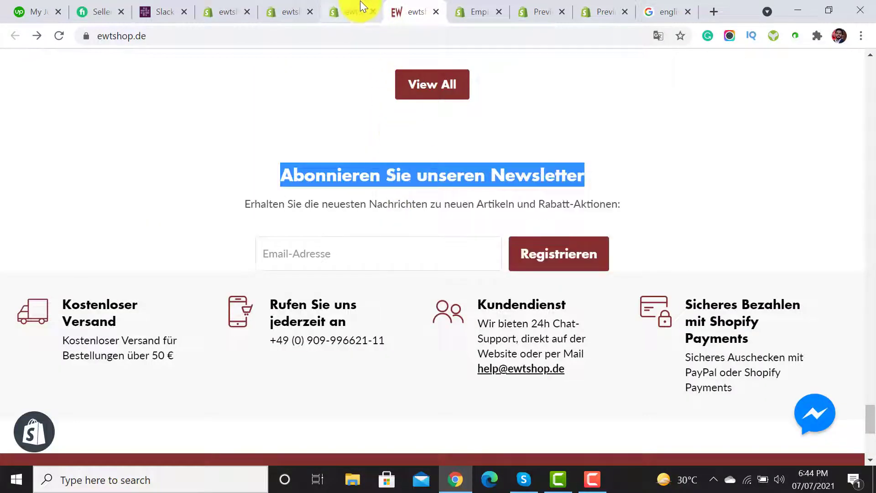
pyautogui.click(360, 2)
pyautogui.hotkey('ctrl', 'v')
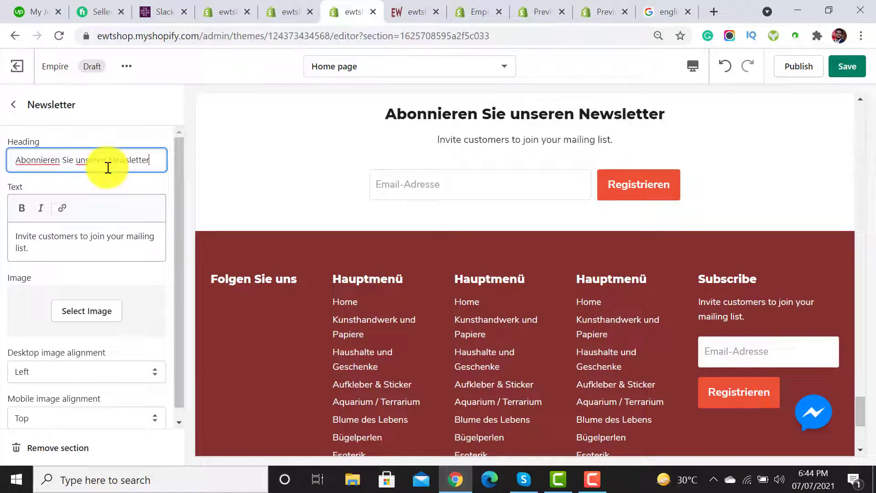
# Replace the Newsletter section's text with "Erhalten Sie die neuesten Nachrichten zu neuen Artikeln und Rabatt-Aktionen:", copied from the live shop page.
pyautogui.click(413, 10)
pyautogui.tripleClick(440, 199)
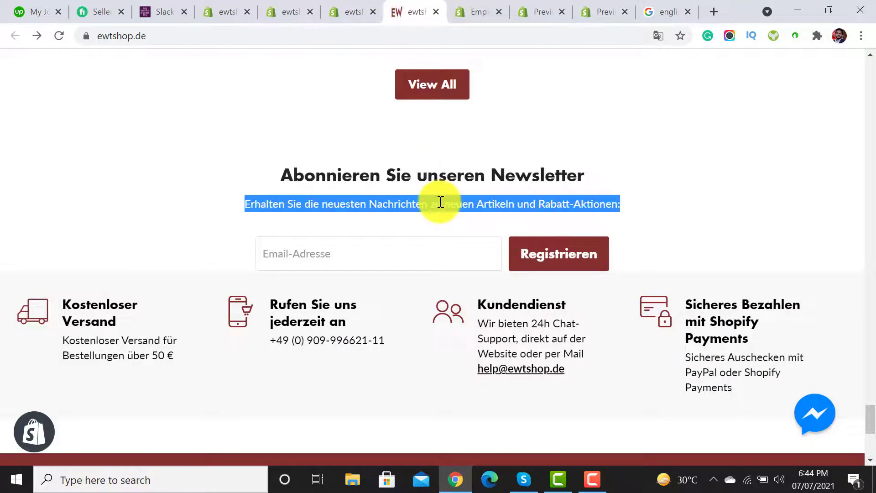
pyautogui.rightClick(440, 205)
pyautogui.click(454, 213)
pyautogui.click(358, 10)
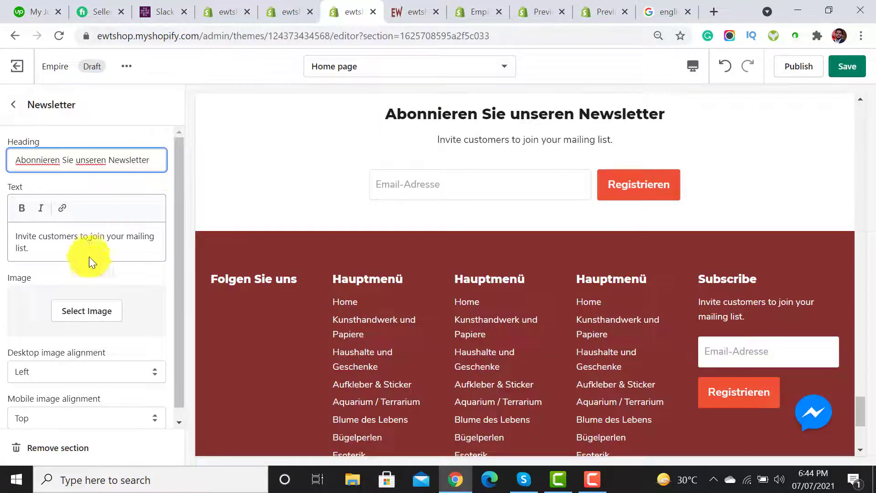
pyautogui.tripleClick(87, 245)
pyautogui.hotkey('ctrl', 'v')
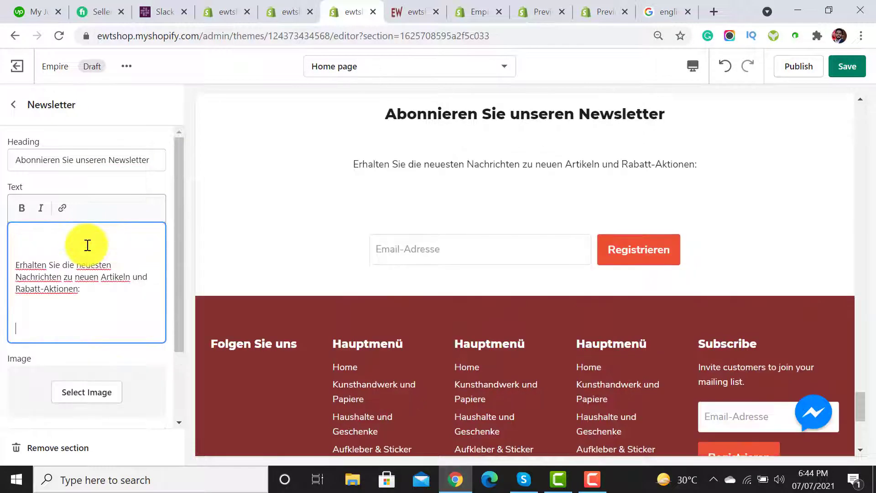
# Remove the extra blank lines around the pasted text in the Newsletter section.
pyautogui.press('BackSpace')
pyautogui.press('BackSpace')
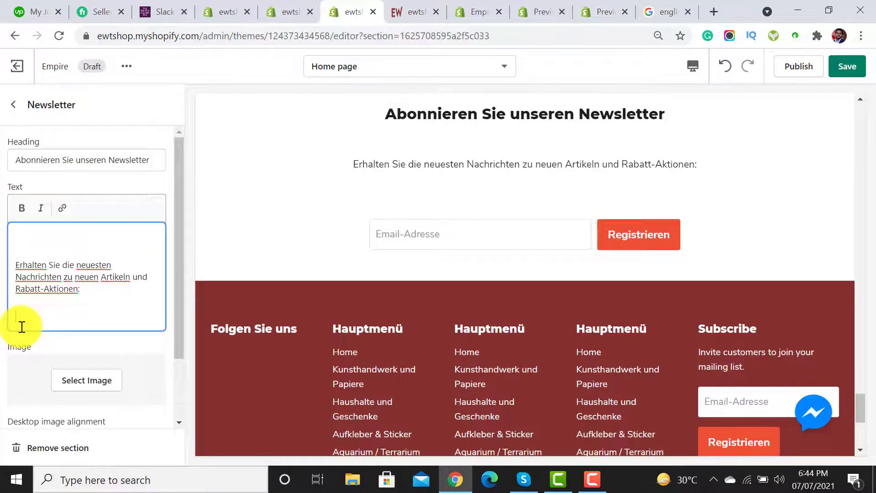
pyautogui.click(16, 260)
pyautogui.press('BackSpace')
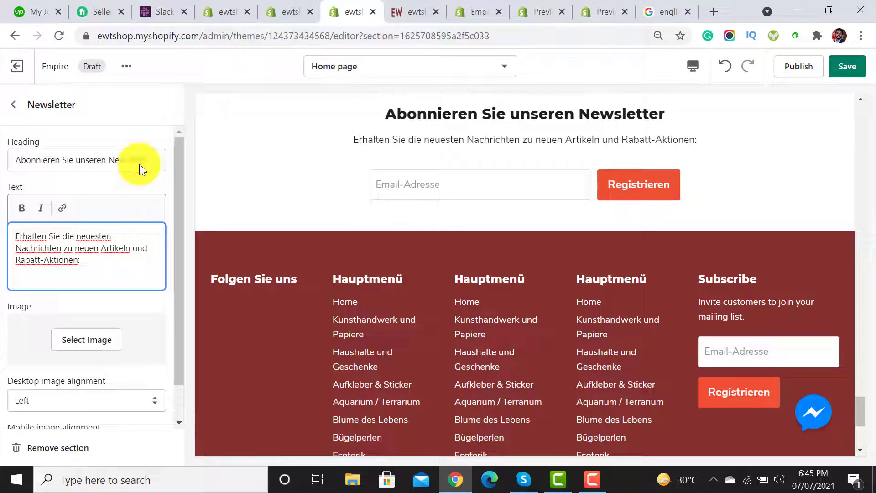
# Compare the Newsletter section in the preview with the live shop page and examine the service highlights below it.
pyautogui.moveTo(176, 172)
pyautogui.mouseDown()
pyautogui.moveTo(179, 204)
pyautogui.moveTo(177, 160)
pyautogui.mouseUp()
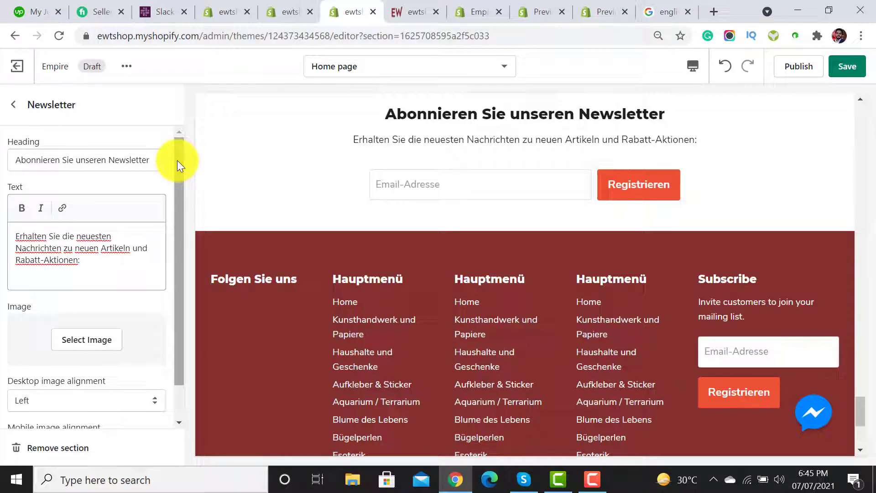
pyautogui.click(410, 11)
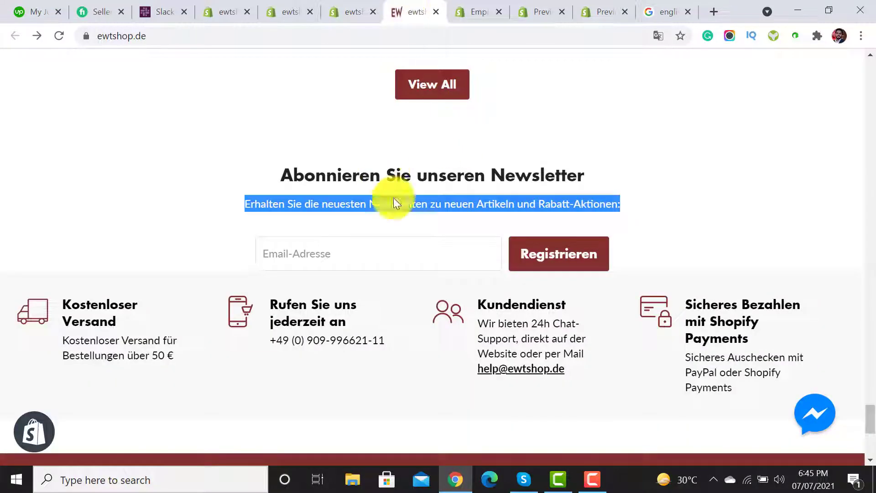
pyautogui.click(361, 11)
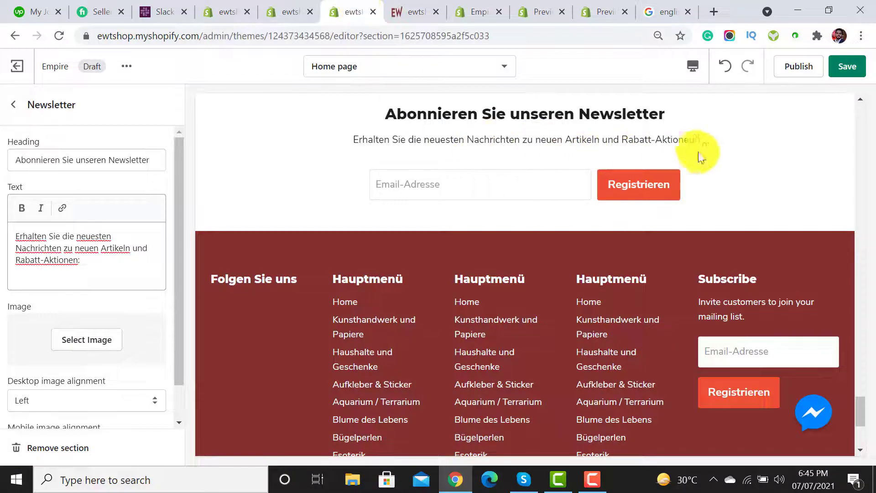
pyautogui.scroll(3, 730, 247)
pyautogui.click(419, 6)
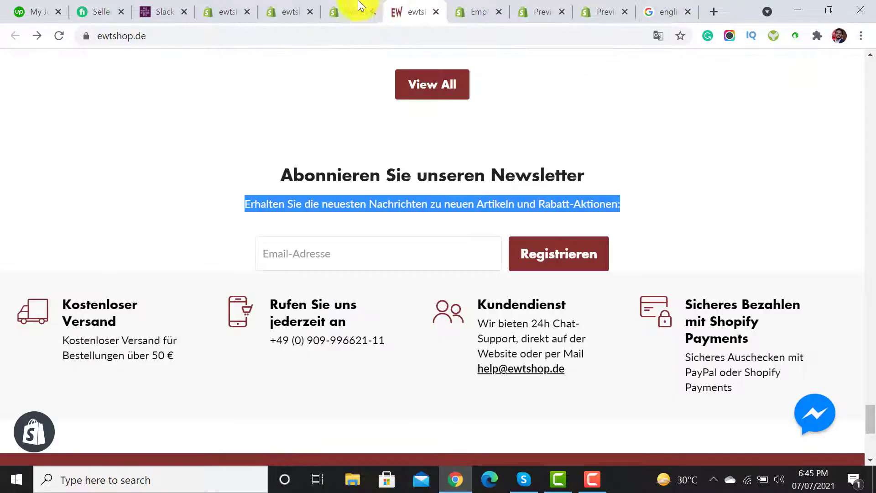
pyautogui.click(359, 9)
pyautogui.click(397, 9)
pyautogui.scroll(-3, 378, 333)
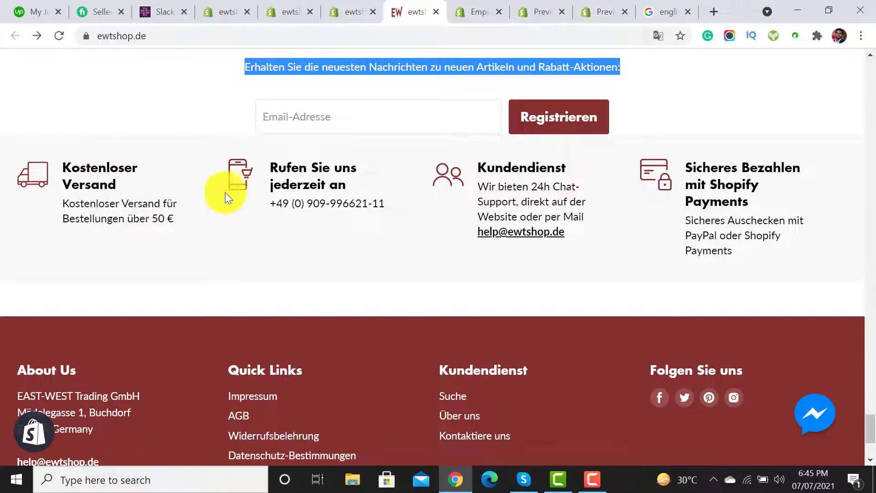
# Return to the theme editor's section list and add a Highlights banner section below the Newsletter.
pyautogui.click(354, 6)
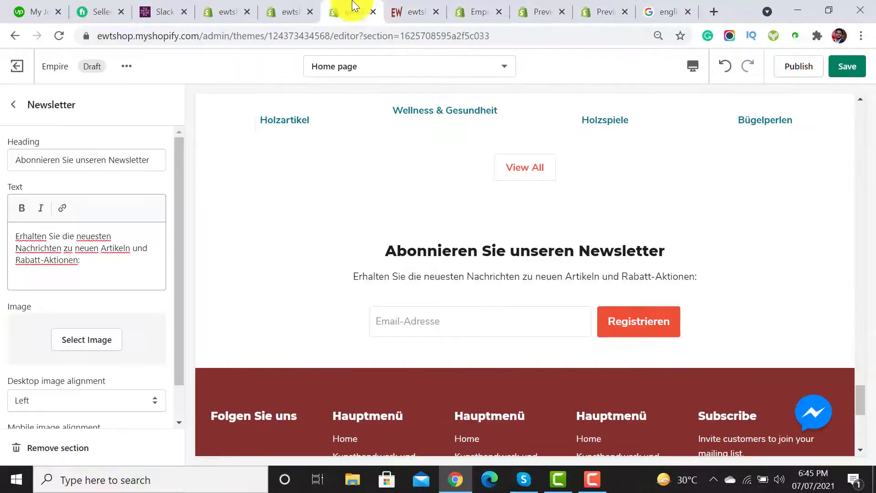
pyautogui.click(13, 105)
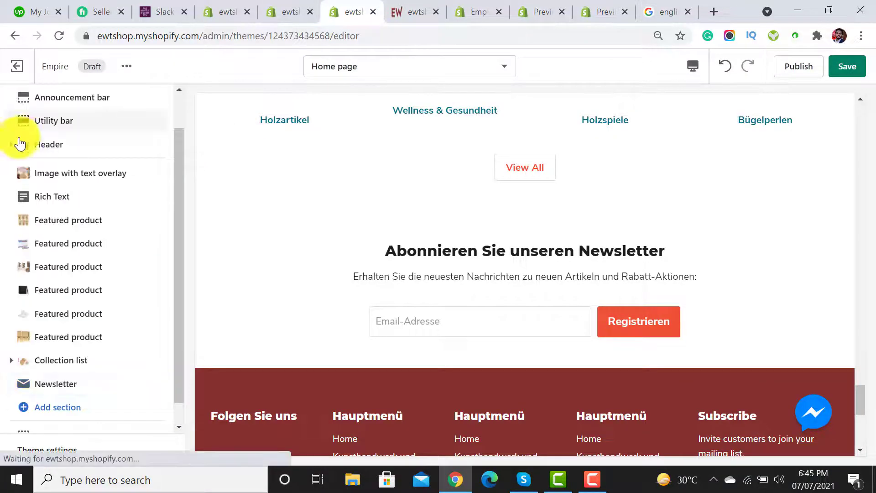
pyautogui.click(55, 410)
pyautogui.scroll(-1, 180, 153)
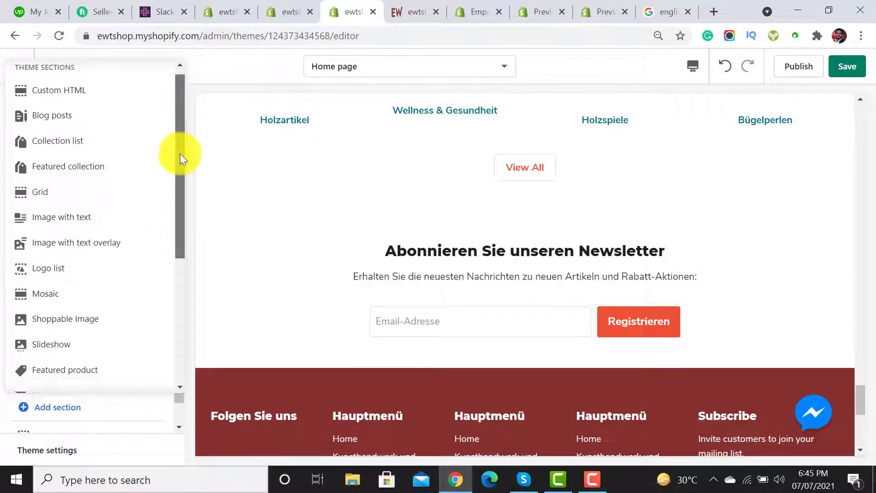
pyautogui.moveTo(180, 153); pyautogui.dragTo(170, 286)
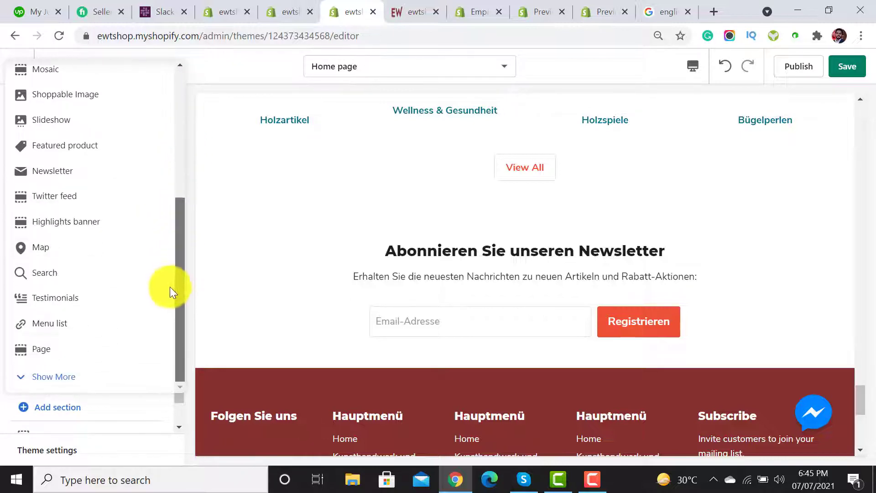
pyautogui.click(87, 229)
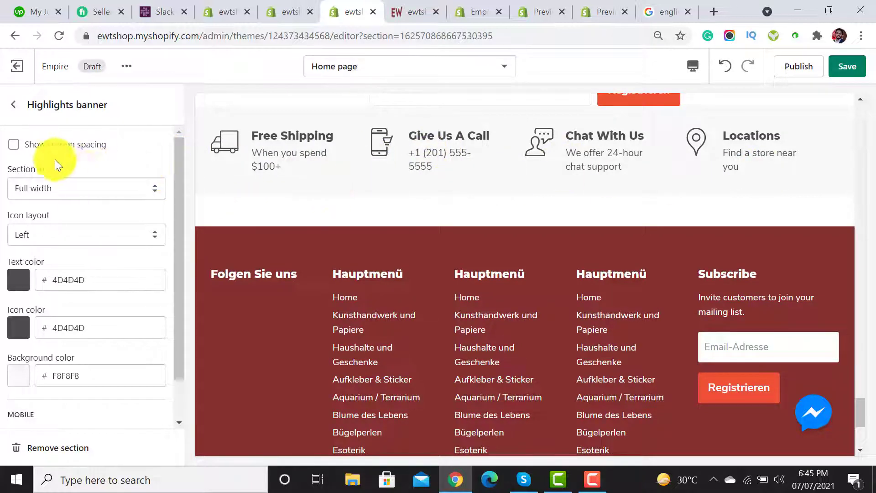
# Set the Highlights banner's icon color to the recently used dark red 84302E.
pyautogui.moveTo(177, 157); pyautogui.dragTo(181, 244)
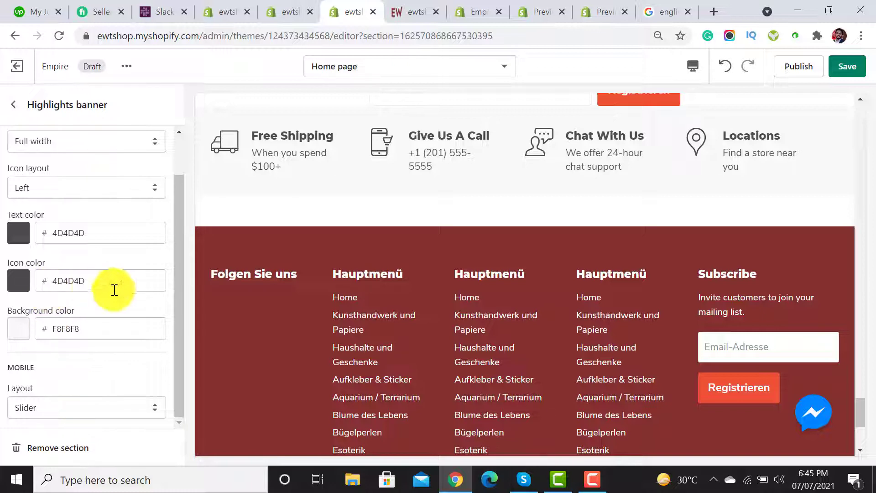
pyautogui.scroll(2, 174, 243)
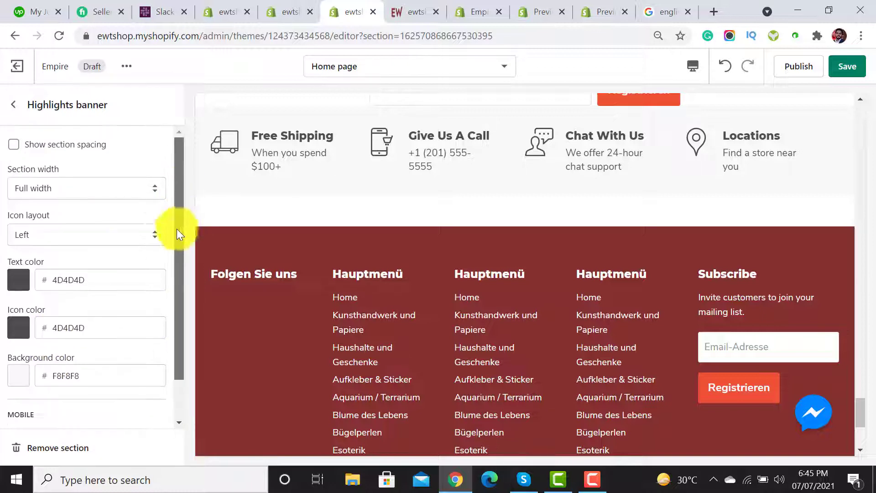
pyautogui.click(11, 328)
pyautogui.click(64, 406)
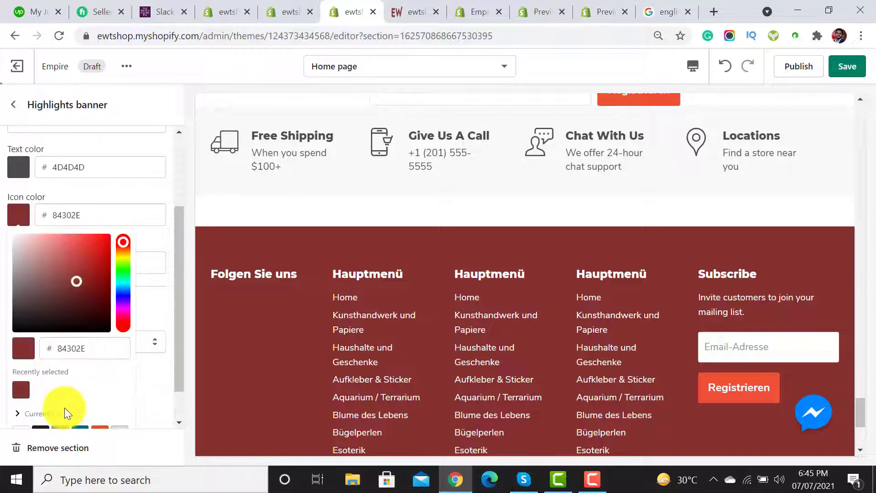
pyautogui.click(153, 303)
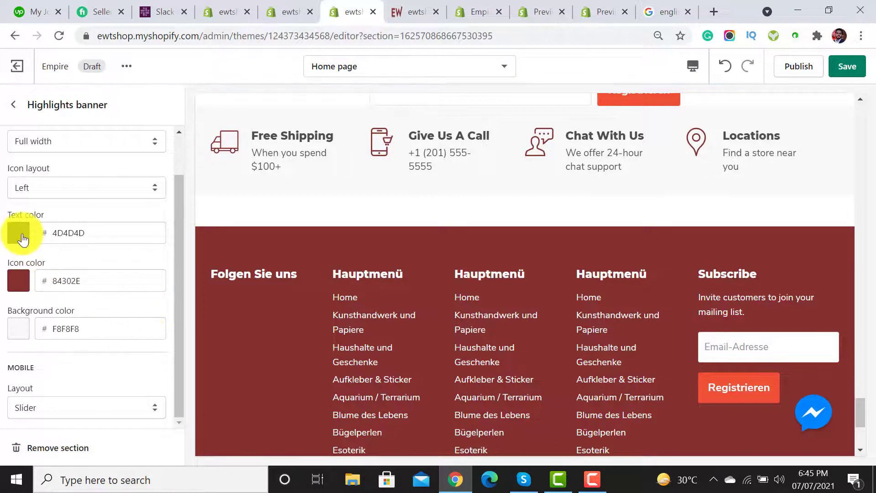
# Check the highlight text color on the live shop page and set the Highlights banner's text color to black, 000000.
pyautogui.click(400, 8)
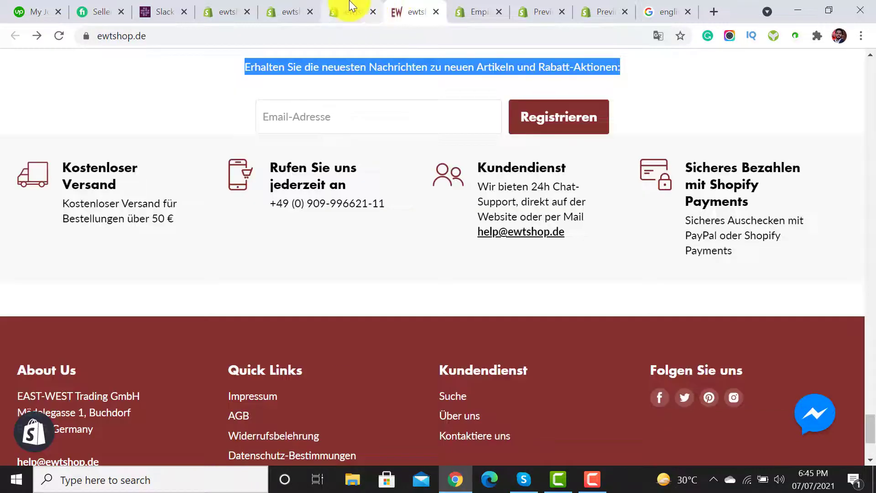
pyautogui.click(351, 6)
pyautogui.click(19, 232)
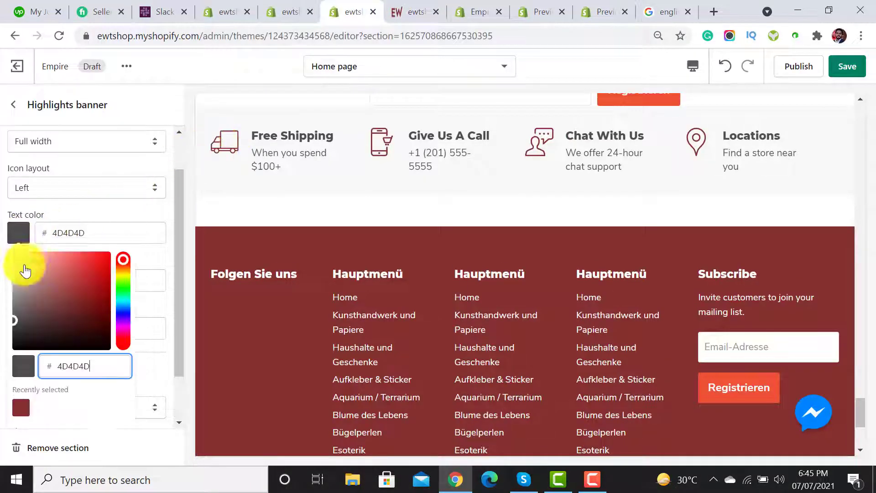
pyautogui.moveTo(17, 329); pyautogui.dragTo(10, 401)
pyautogui.click(152, 260)
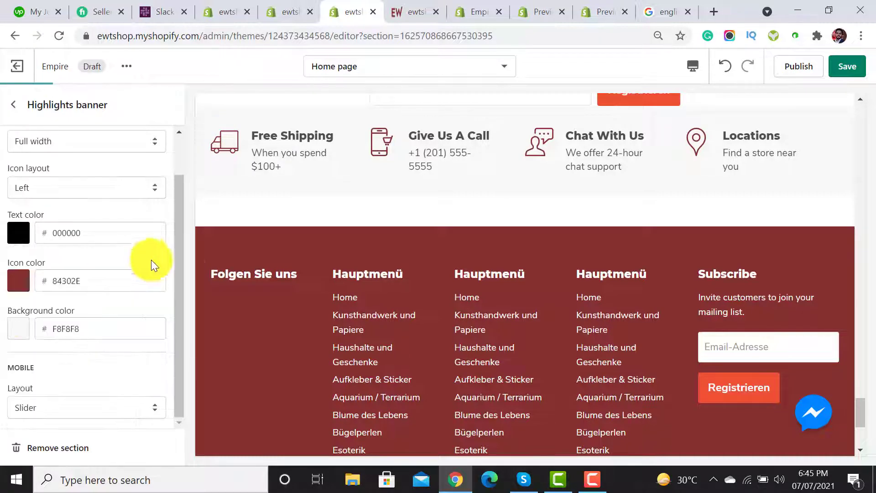
# Leave the Highlights banner settings and show its Highlight blocks in the section list.
pyautogui.moveTo(187, 259); pyautogui.dragTo(194, 157)
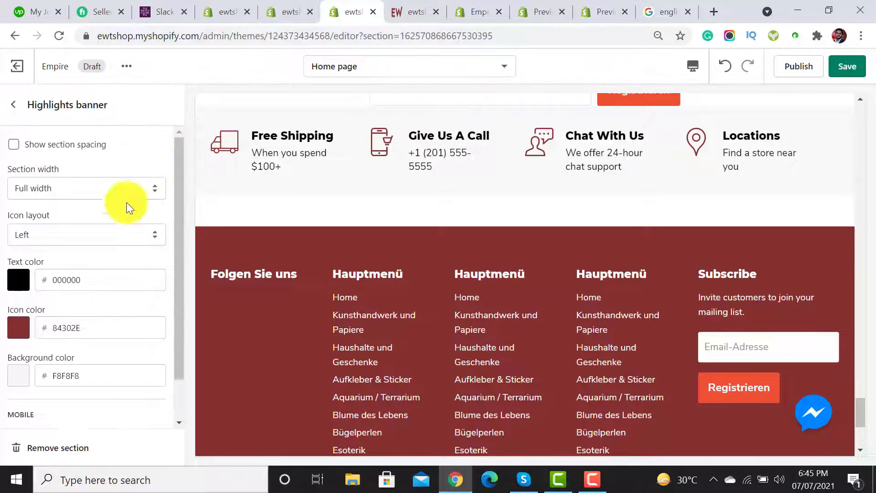
pyautogui.click(21, 108)
pyautogui.scroll(-5, 43, 229)
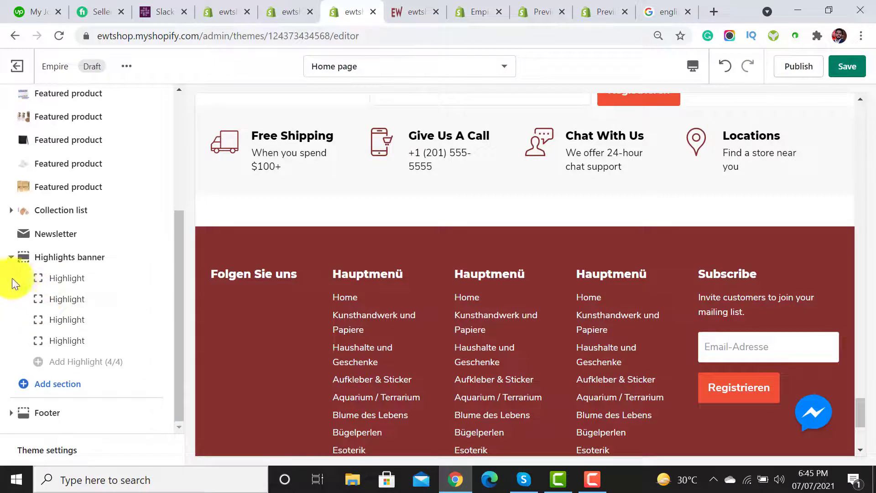
# Copy the first highlight's heading from the live shop and set the first Highlight block's heading to "Kostenloser Versand".
pyautogui.click(73, 283)
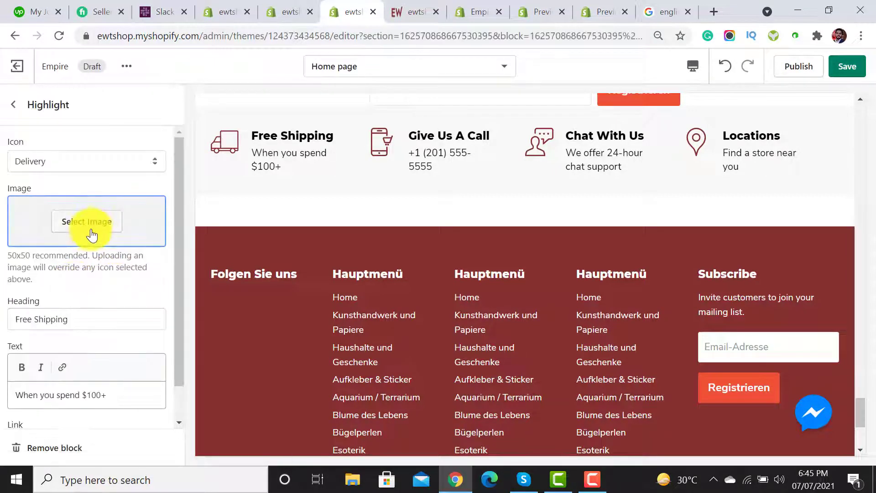
pyautogui.moveTo(179, 230); pyautogui.dragTo(180, 261)
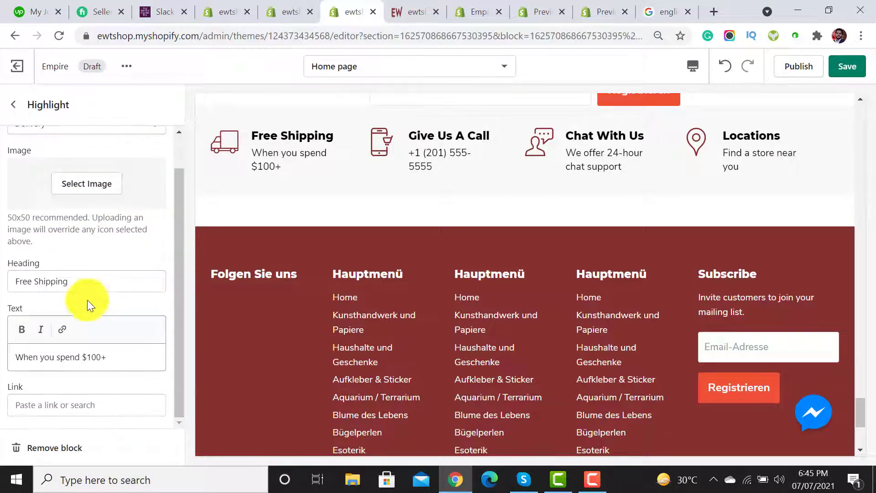
pyautogui.click(402, 13)
pyautogui.tripleClick(103, 182)
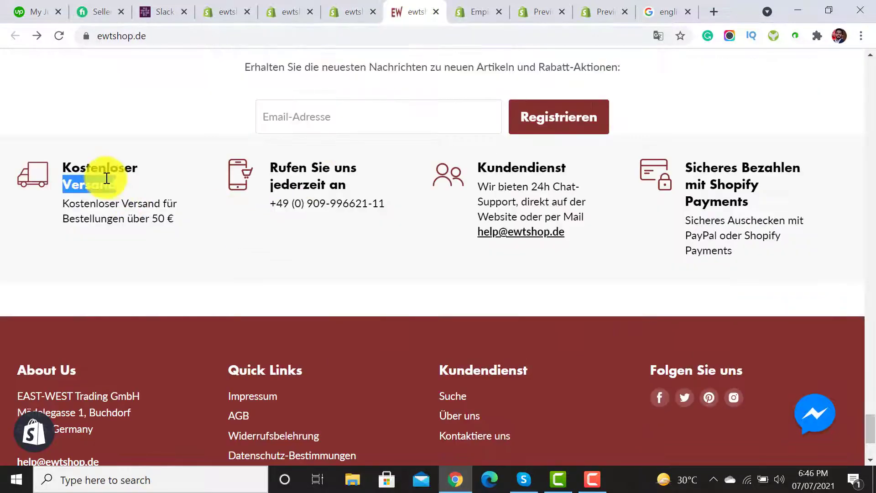
pyautogui.rightClick(120, 180)
pyautogui.click(128, 190)
pyautogui.click(351, 12)
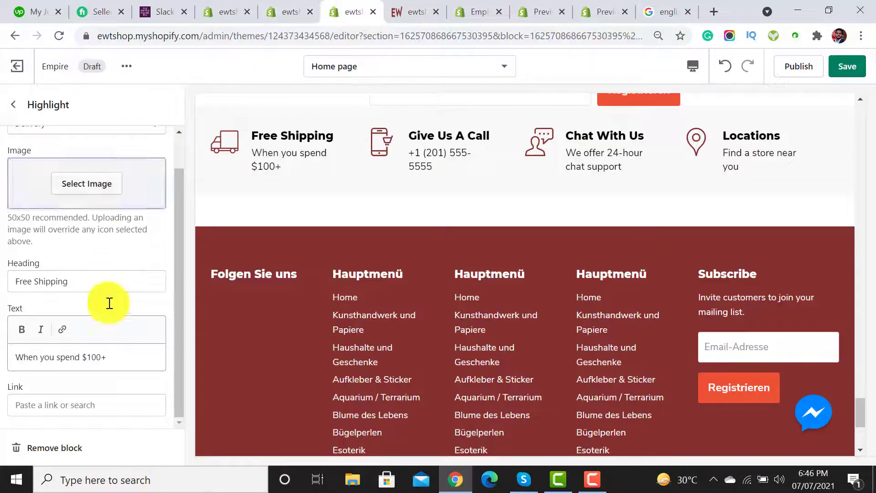
pyautogui.doubleClick(50, 282)
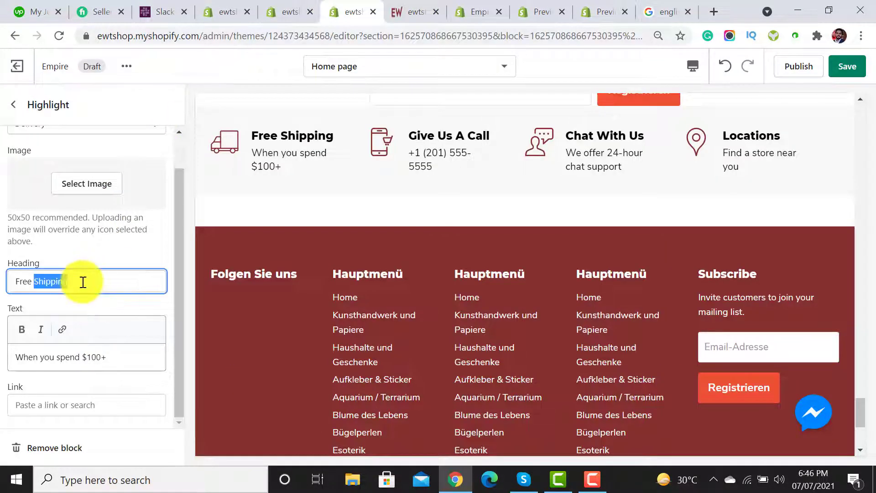
pyautogui.hotkey('ctrl', 'v')
# Replace the first Highlight block's text with the live shop's "Kostenloser Versand für Bestellungen über 50 €".
pyautogui.click(411, 13)
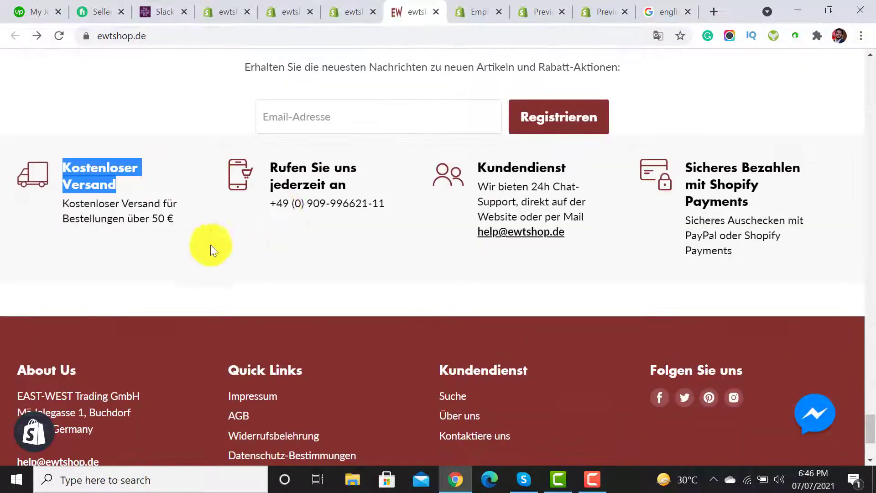
pyautogui.tripleClick(129, 214)
pyautogui.rightClick(152, 219)
pyautogui.click(158, 223)
pyautogui.click(368, 6)
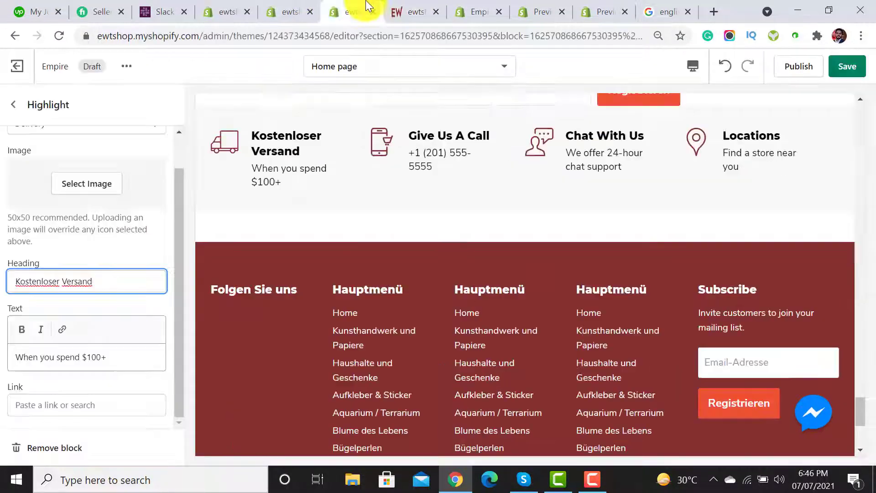
pyautogui.click(80, 366)
pyautogui.hotkey('ctrl', 'a')
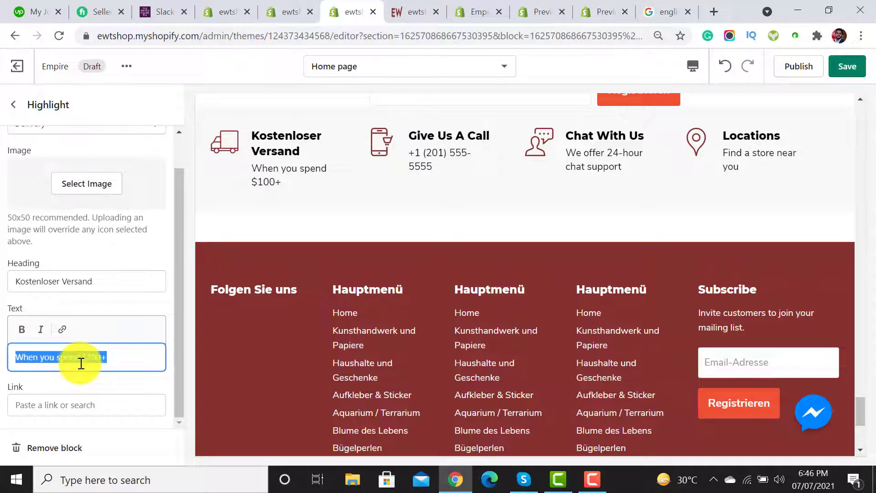
pyautogui.hotkey('ctrl', 'v')
# Remove the blank lines around the first Highlight block's pasted text and return to the section list.
pyautogui.scroll(-2, 41, 402)
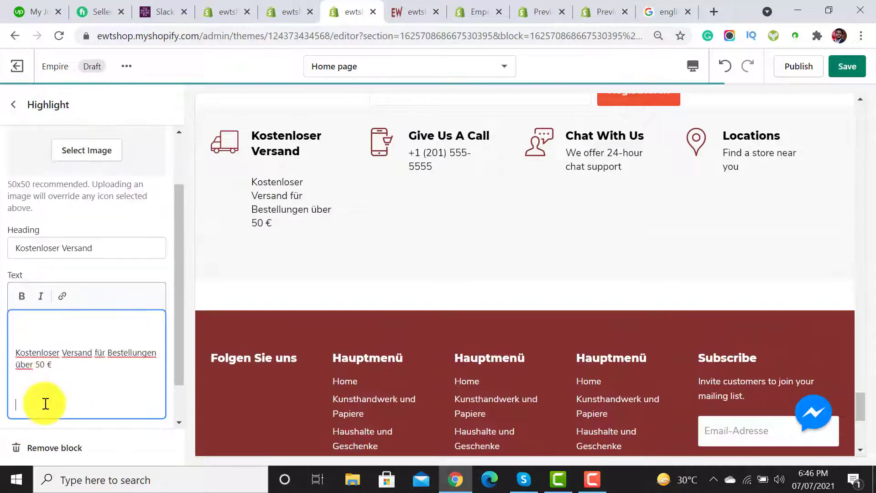
pyautogui.press('BackSpace')
pyautogui.press('BackSpace')
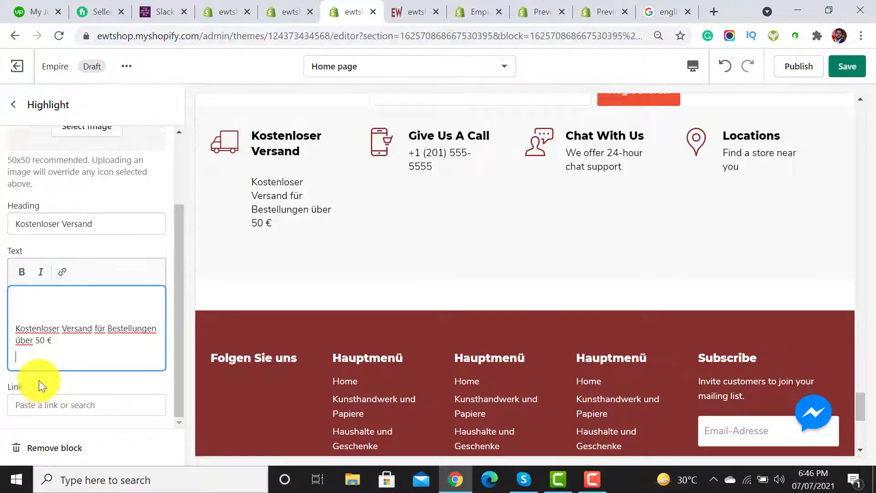
pyautogui.click(19, 324)
pyautogui.press('BackSpace')
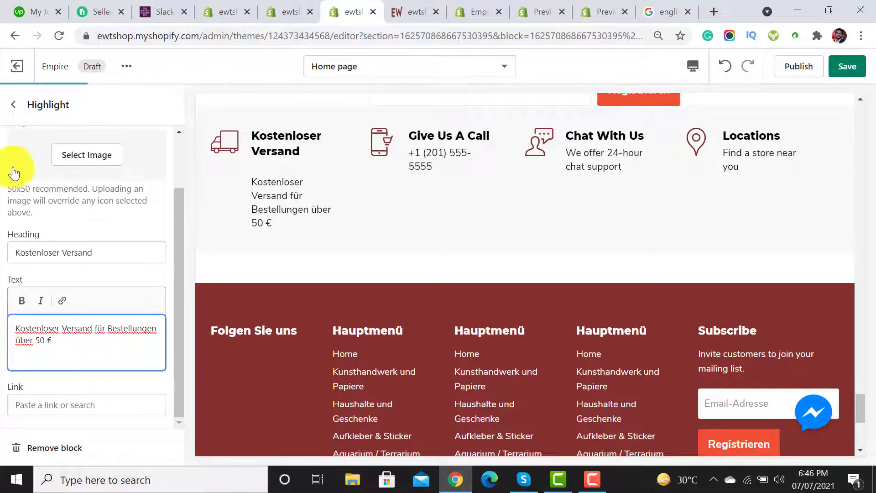
pyautogui.click(13, 104)
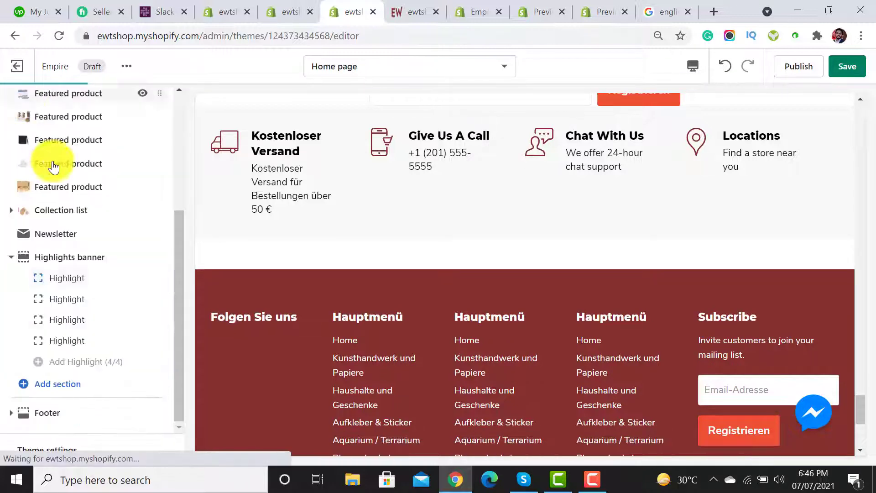
# Set the second Highlight block's heading to "Rufen Sie uns jederzeit an", copied from the live shop.
pyautogui.click(60, 300)
pyautogui.click(422, 4)
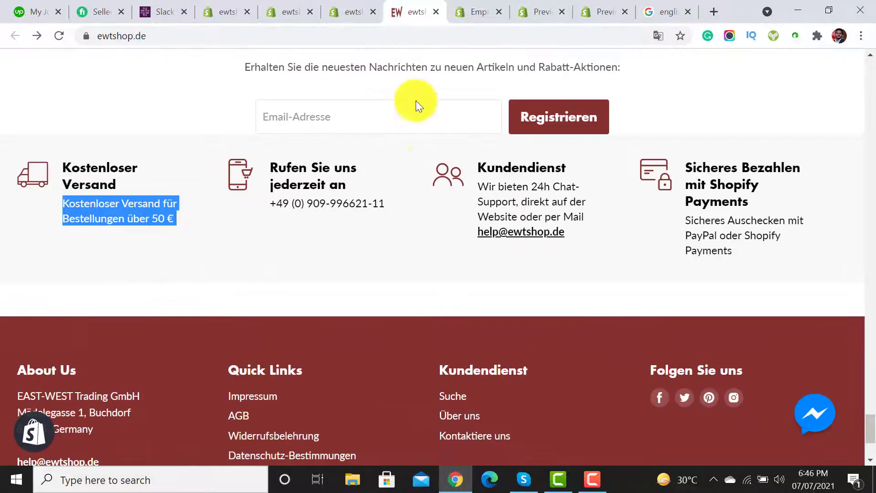
pyautogui.tripleClick(303, 178)
pyautogui.rightClick(319, 182)
pyautogui.click(322, 185)
pyautogui.click(352, 11)
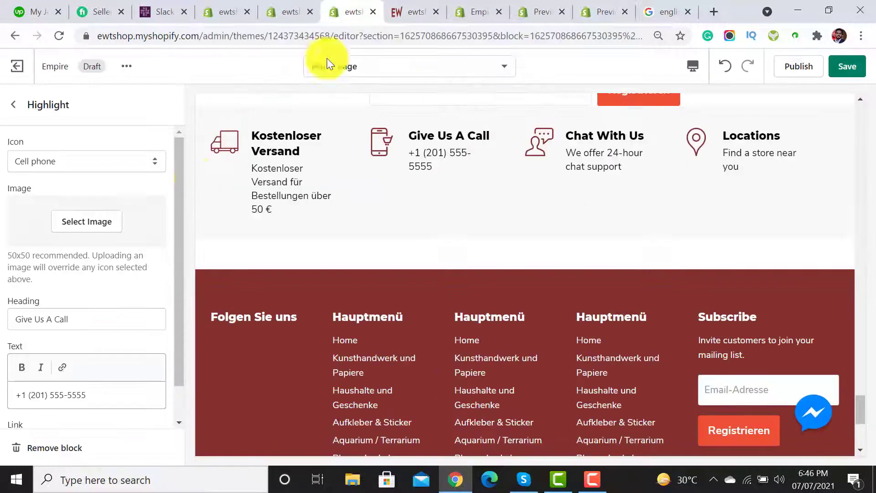
pyautogui.scroll(-2, 167, 284)
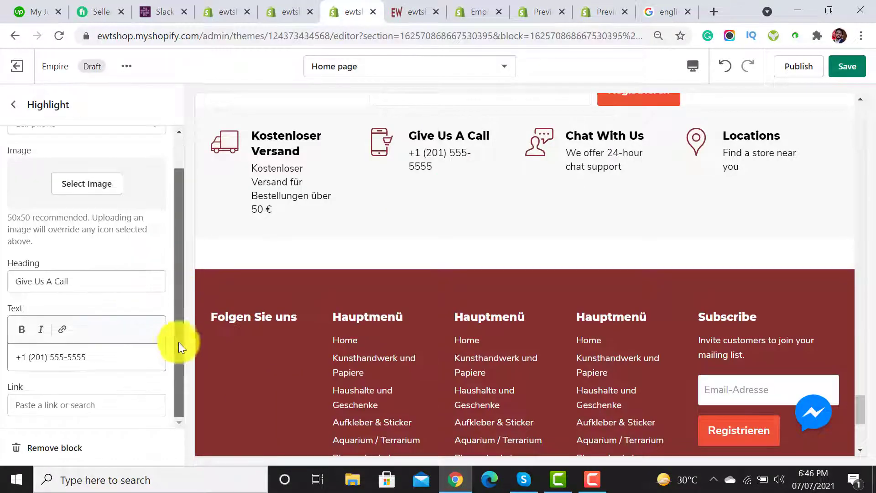
pyautogui.tripleClick(97, 281)
pyautogui.hotkey('ctrl', 'v')
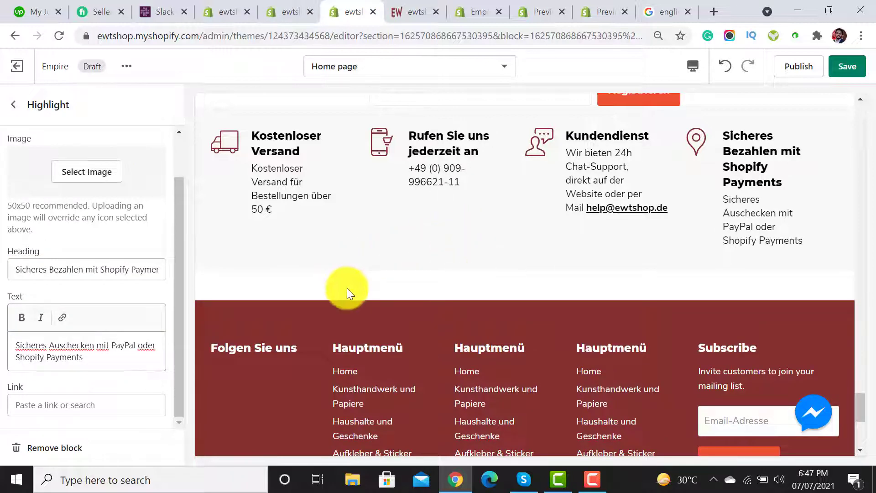
# Compare the highlight icons with the live shop, set the fourth Highlight block's icon to Credit card, and save the theme.
pyautogui.scroll(2, 700, 207)
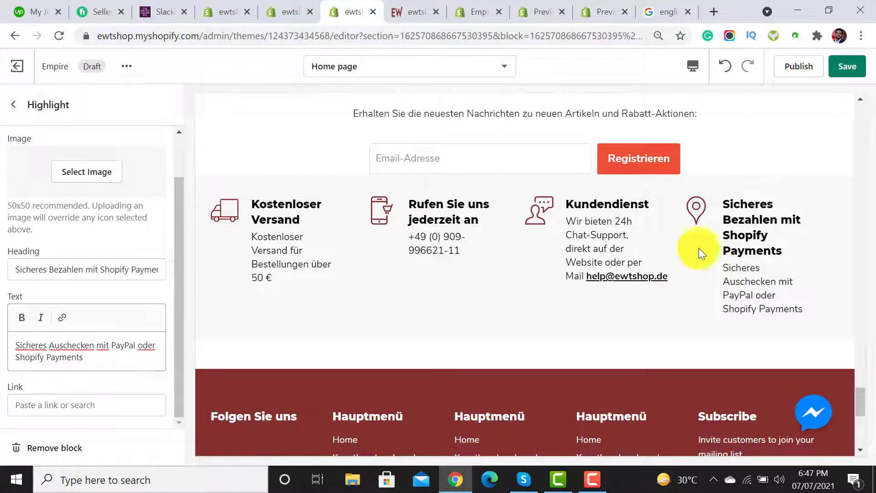
pyautogui.click(429, 8)
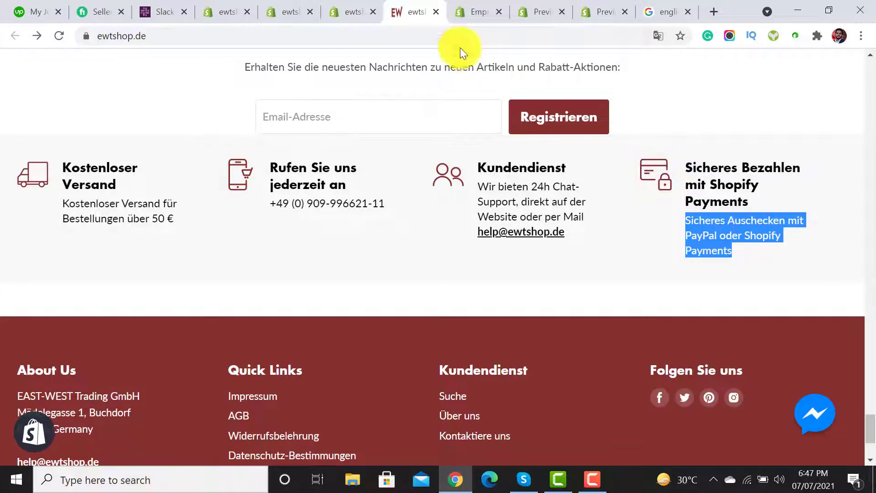
pyautogui.click(340, 10)
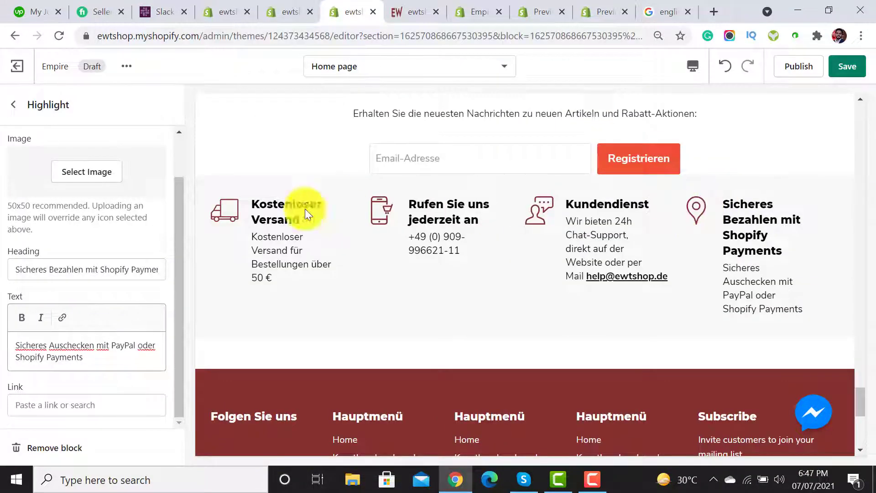
pyautogui.moveTo(179, 256); pyautogui.dragTo(182, 174)
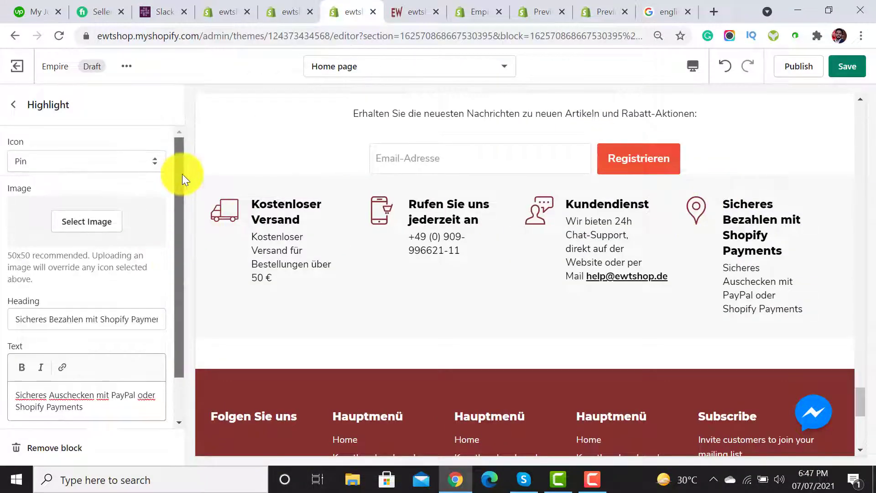
pyautogui.click(89, 166)
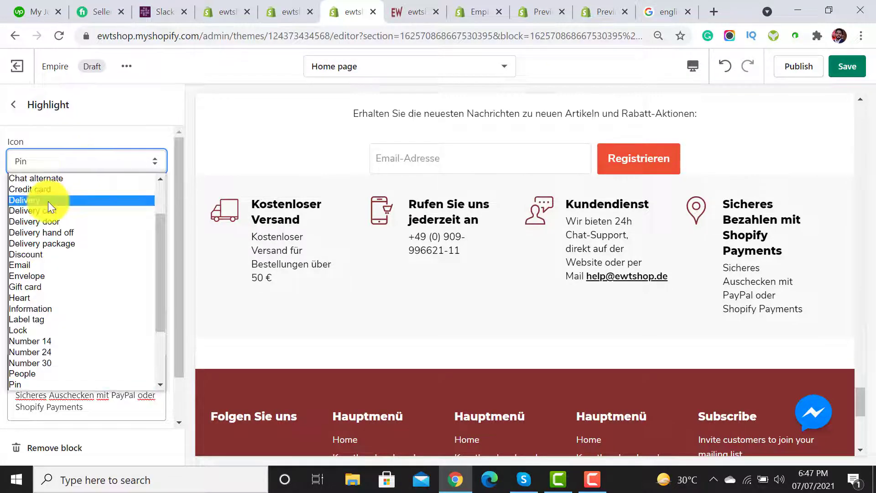
pyautogui.click(59, 192)
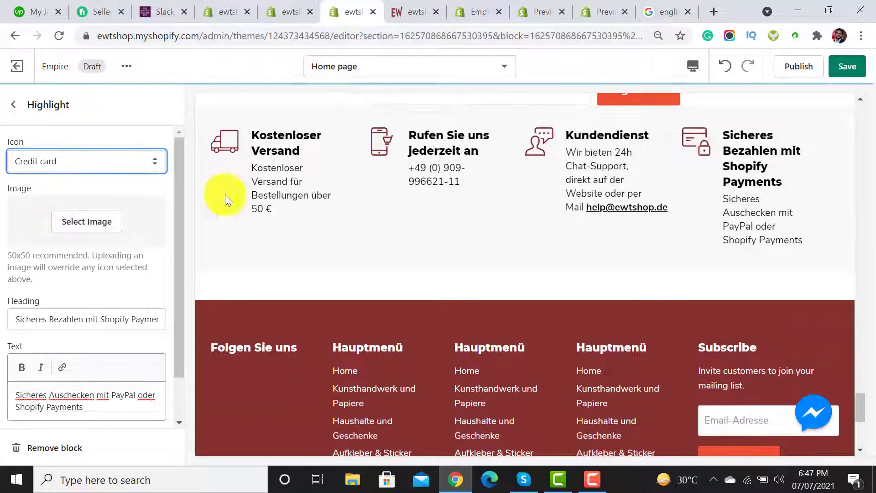
pyautogui.click(13, 105)
pyautogui.click(847, 66)
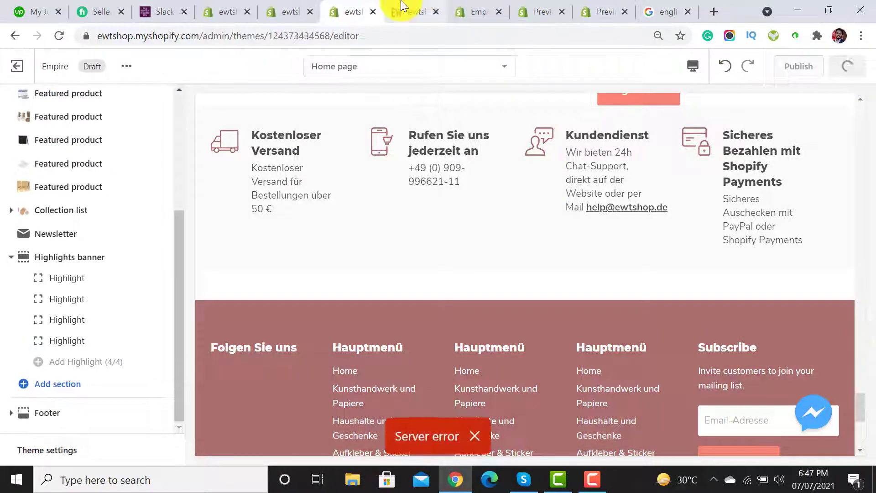
# Review the footer columns on the live shop page and copy the company address and contact e-mail under About Us.
pyautogui.click(402, 11)
pyautogui.moveTo(870, 417); pyautogui.dragTo(872, 459)
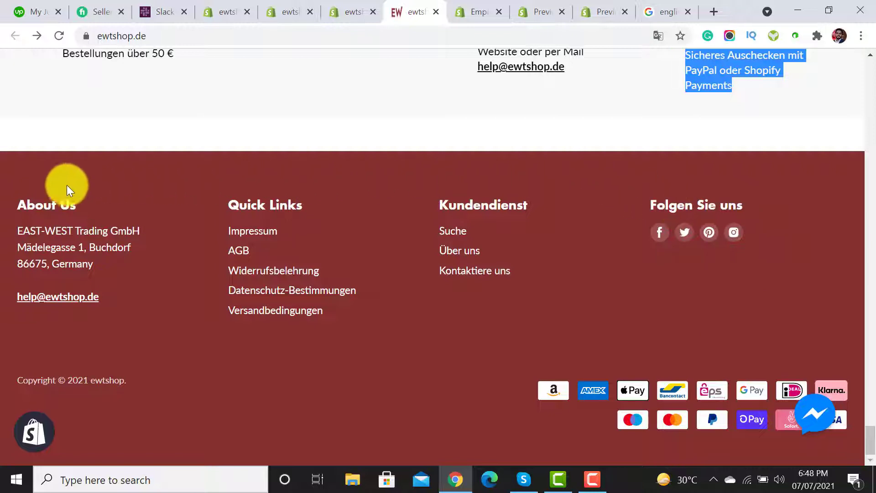
pyautogui.moveTo(109, 202); pyautogui.dragTo(654, 208)
pyautogui.click(615, 294)
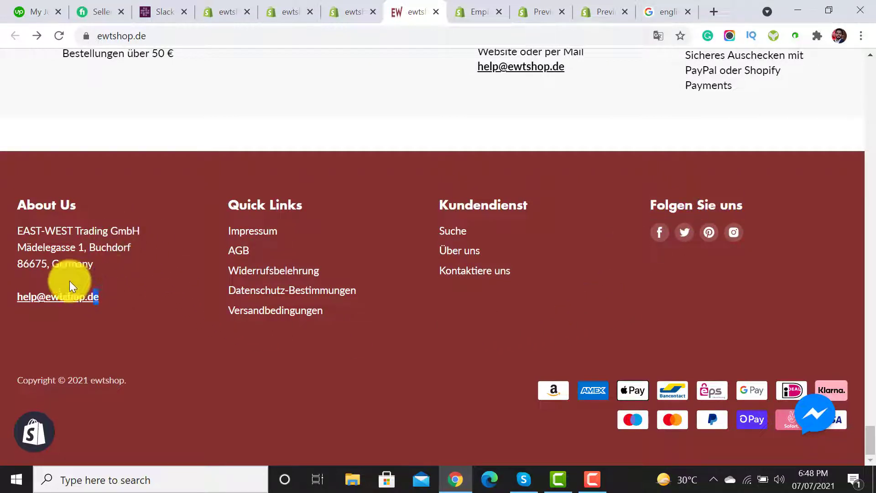
pyautogui.moveTo(69, 281); pyautogui.dragTo(20, 230)
pyautogui.click(83, 255)
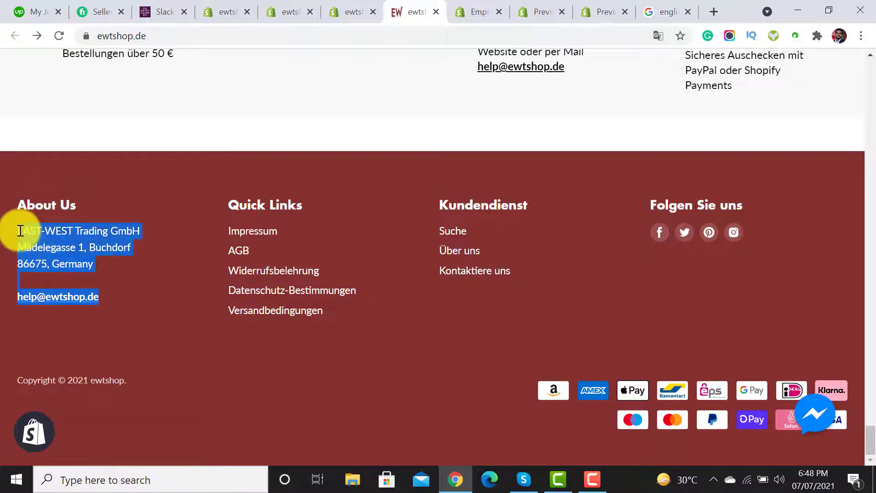
pyautogui.rightClick(20, 230)
pyautogui.click(46, 238)
# Return to the theme editor, show the Footer's blocks and remove the last of its three Menu blocks.
pyautogui.click(349, 11)
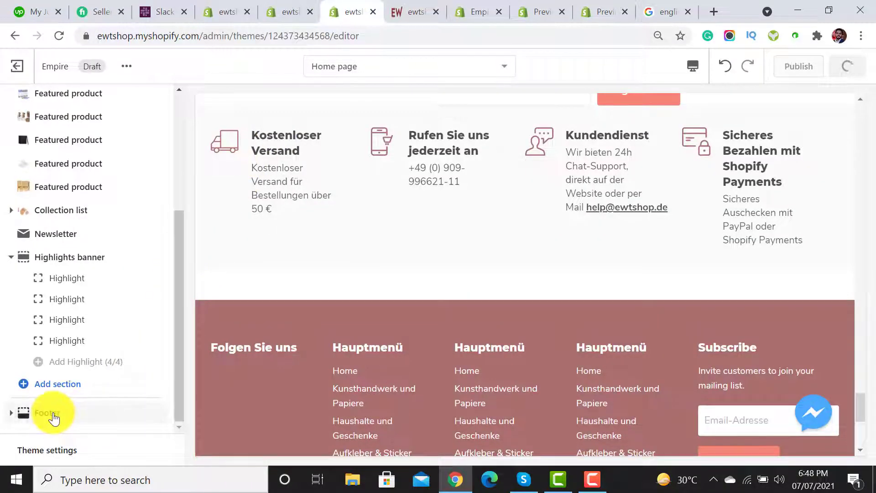
pyautogui.click(26, 416)
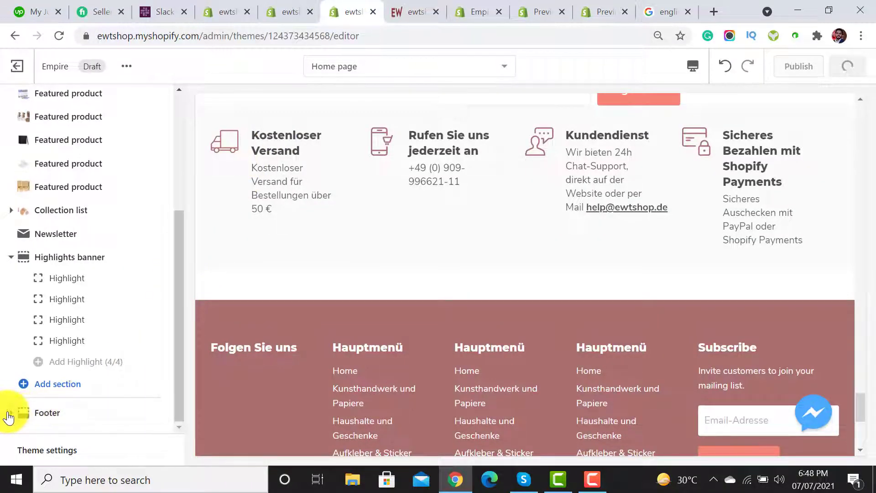
pyautogui.moveTo(177, 271); pyautogui.dragTo(177, 409)
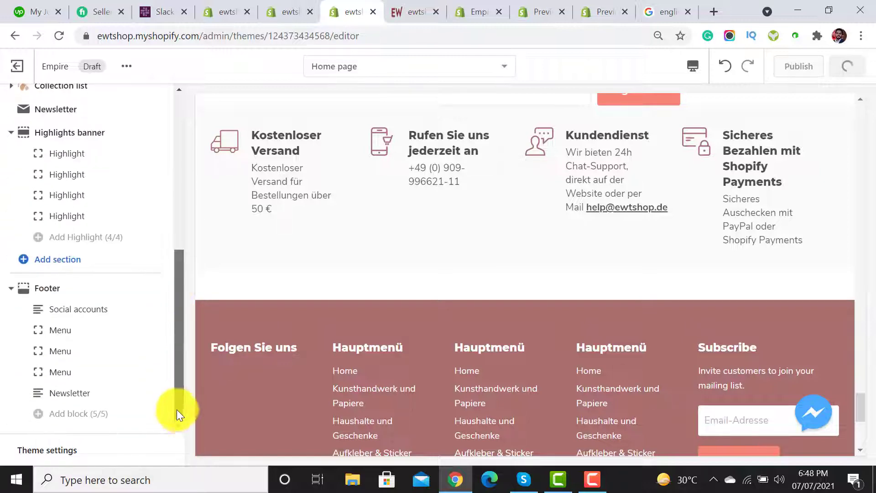
pyautogui.scroll(-6, 425, 367)
pyautogui.scroll(2, 517, 344)
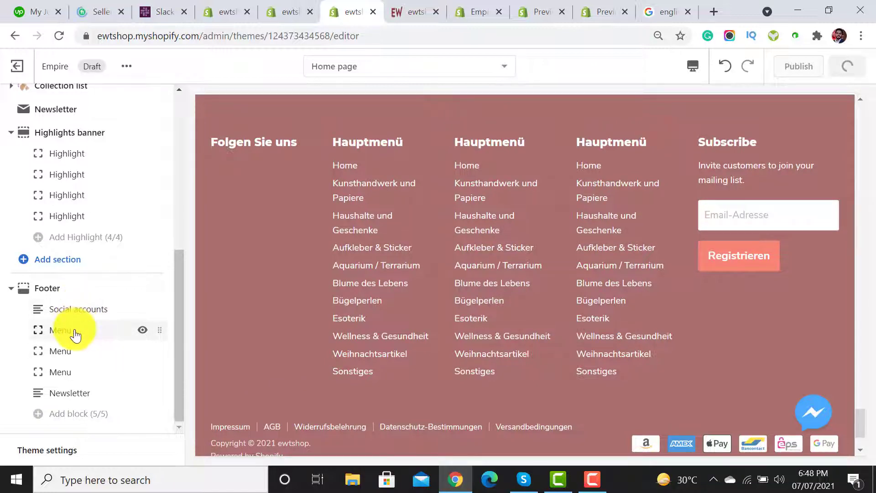
pyautogui.click(64, 372)
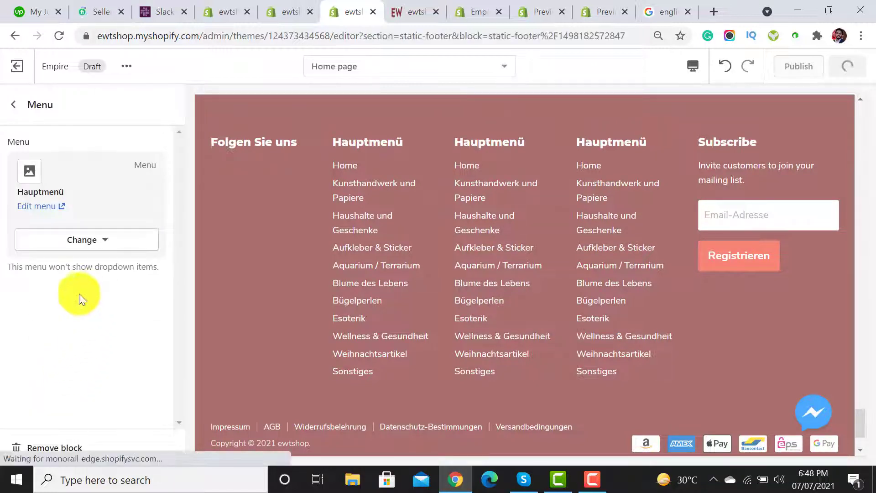
pyautogui.click(43, 448)
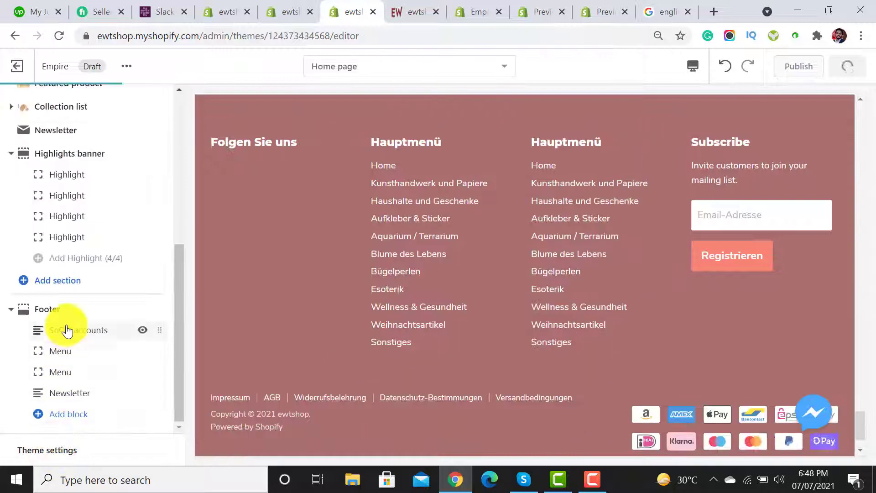
# Move the Social accounts block to the end of the Footer and remove the Footer's Newsletter block.
pyautogui.moveTo(160, 329); pyautogui.dragTo(98, 396)
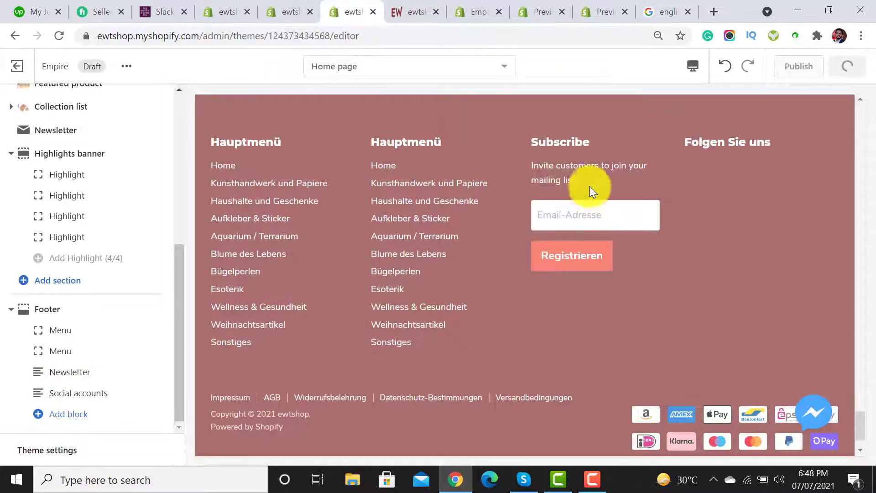
pyautogui.click(65, 379)
pyautogui.click(55, 447)
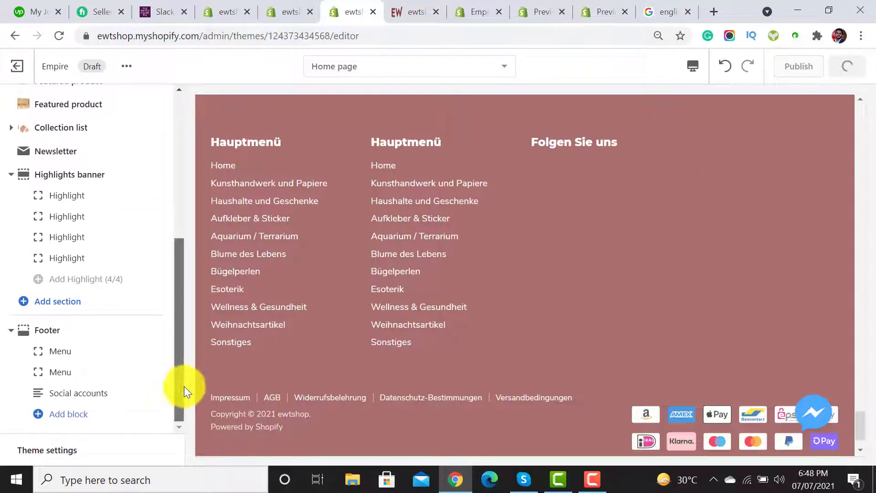
# Add a Rich text block to the Footer and replace its placeholder text with the copied company address and contact e-mail, without the leading blank line.
pyautogui.click(71, 415)
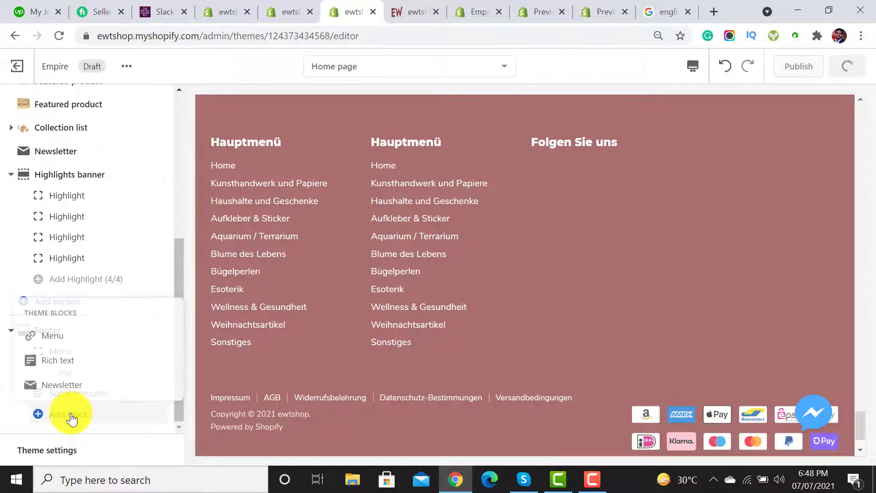
pyautogui.click(84, 360)
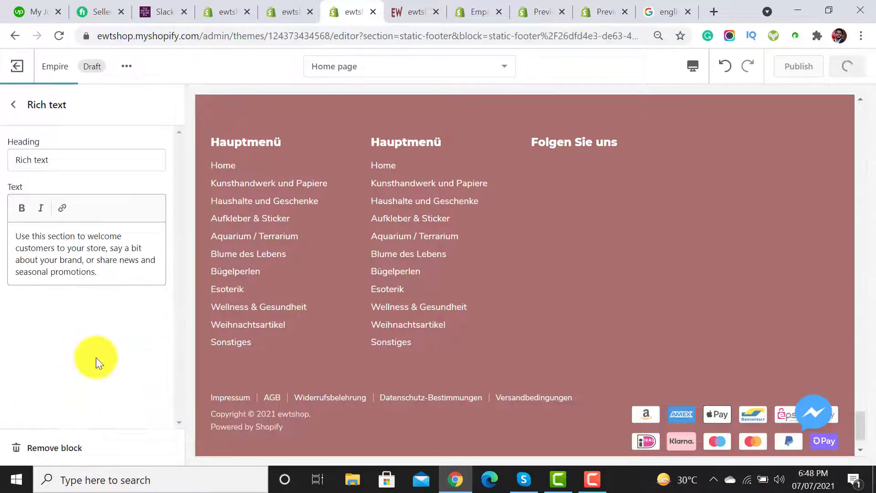
pyautogui.click(82, 170)
pyautogui.tripleClick(100, 266)
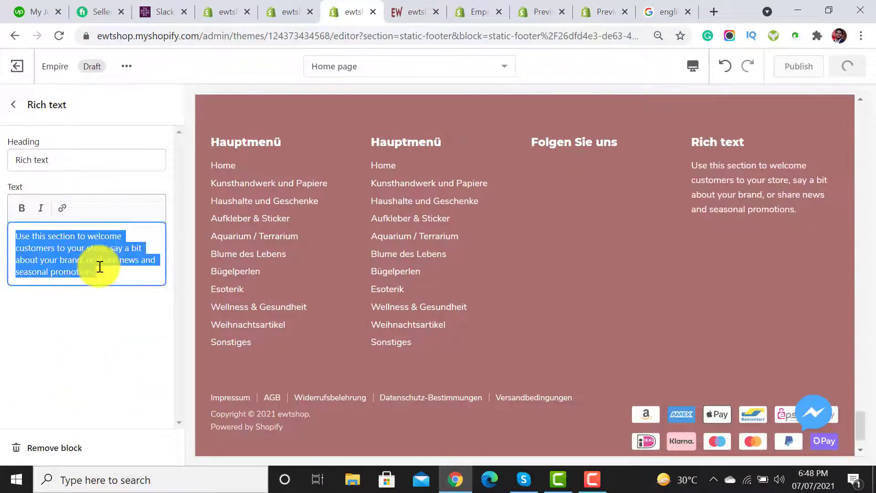
pyautogui.hotkey('ctrl', 'v')
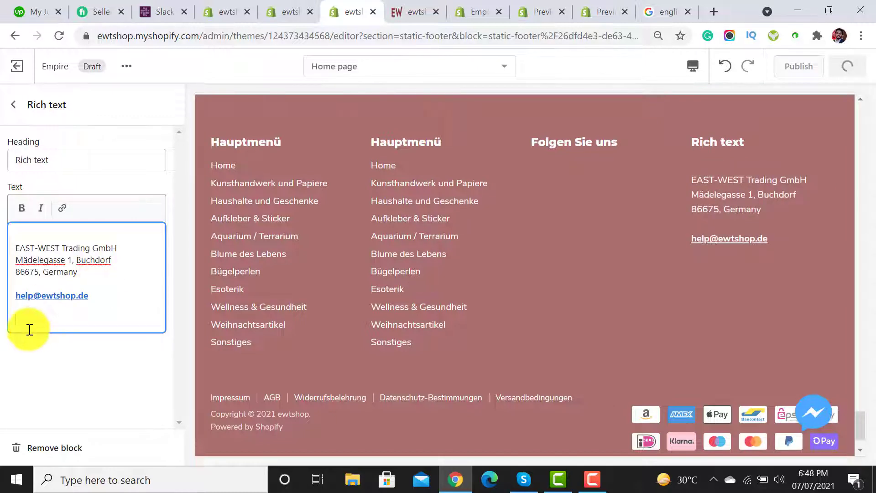
pyautogui.click(17, 249)
pyautogui.press('BackSpace')
# Set the Rich text block's heading to About Us and move the block to the start of the Footer.
pyautogui.doubleClick(59, 157)
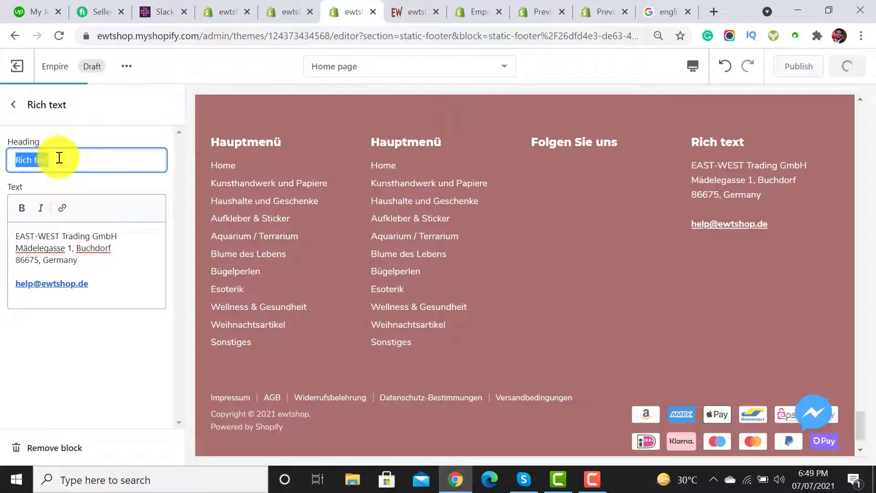
pyautogui.write('About Us')
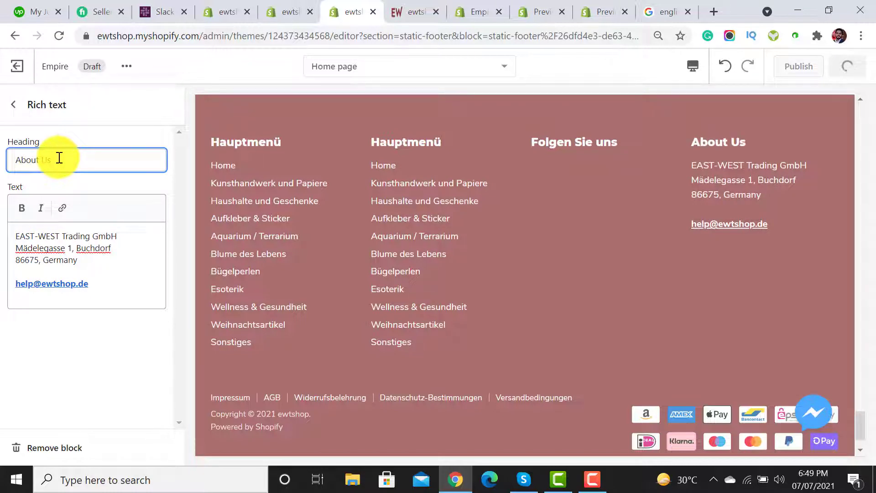
pyautogui.click(13, 105)
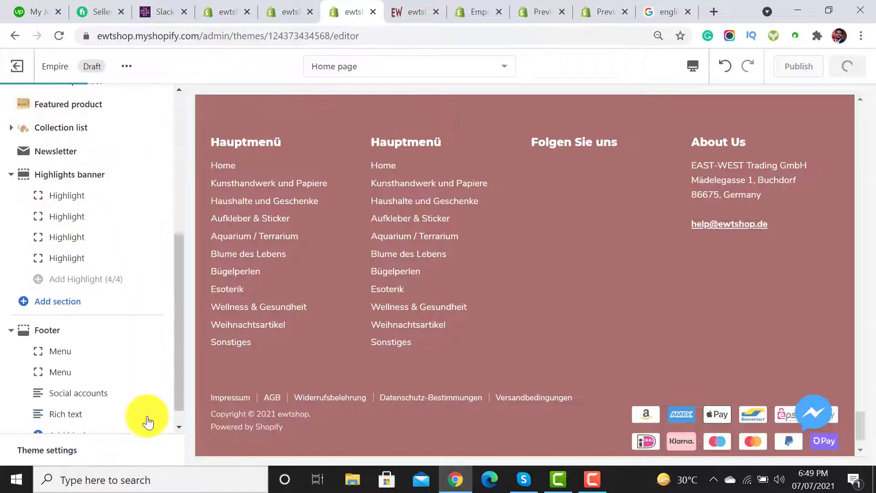
pyautogui.moveTo(163, 415); pyautogui.dragTo(149, 332)
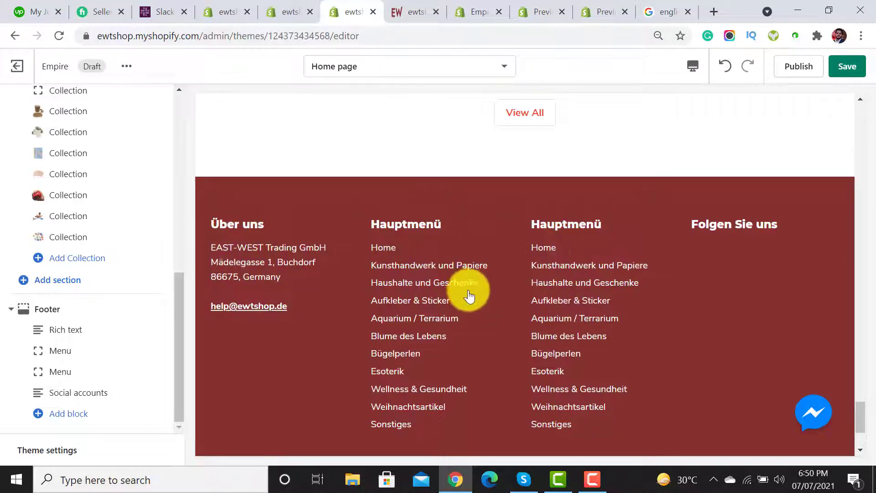
# Compare the footer columns with the live shop and change the Footer's first Menu block to the Schnelllinks menu.
pyautogui.moveTo(710, 227); pyautogui.dragTo(798, 230)
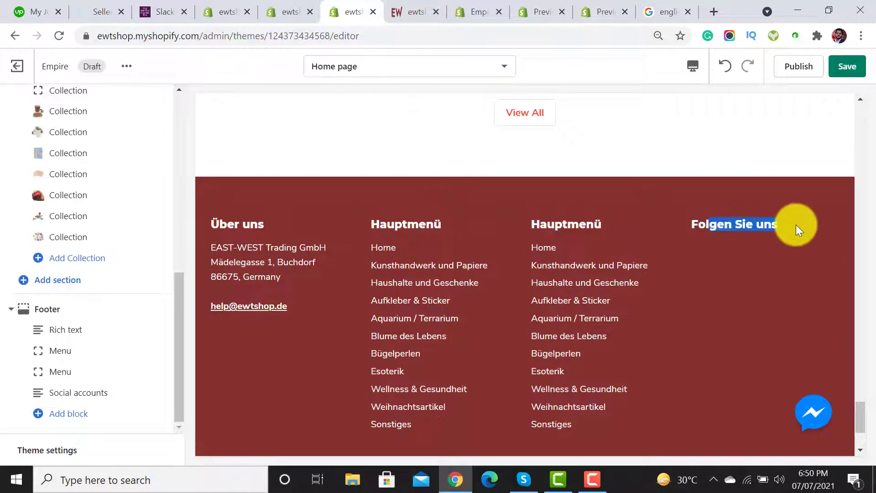
pyautogui.click(638, 268)
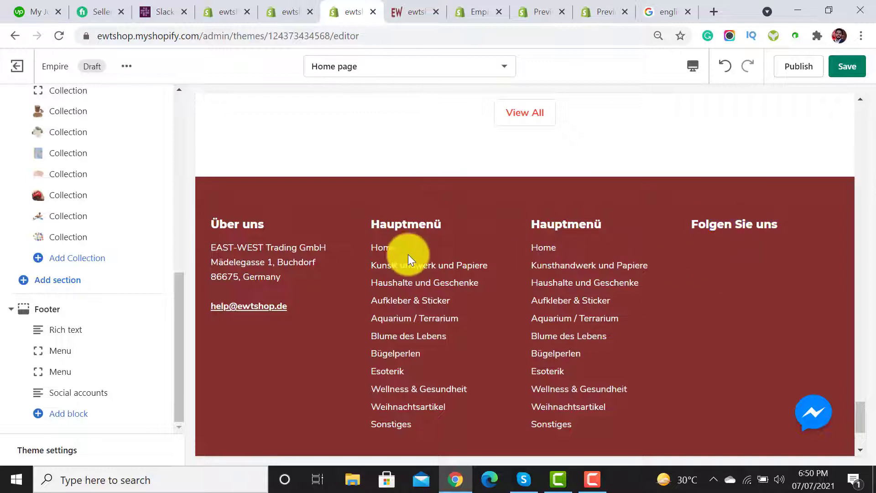
pyautogui.click(418, 6)
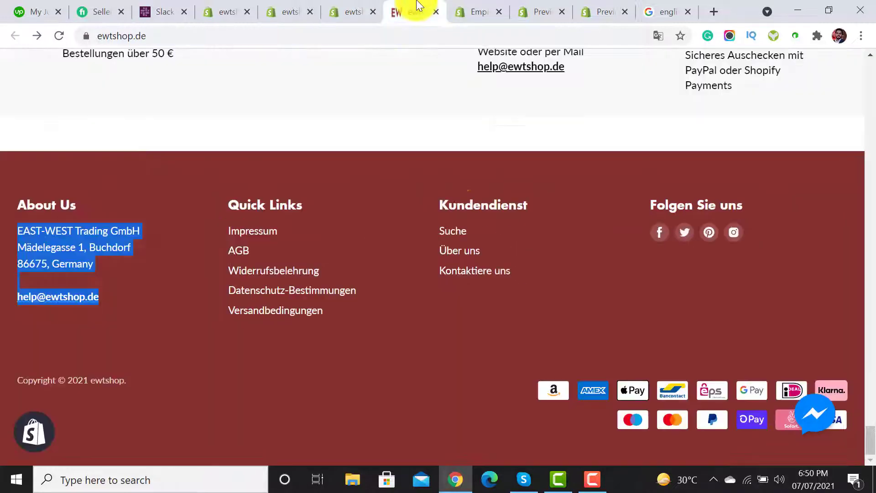
pyautogui.click(357, 7)
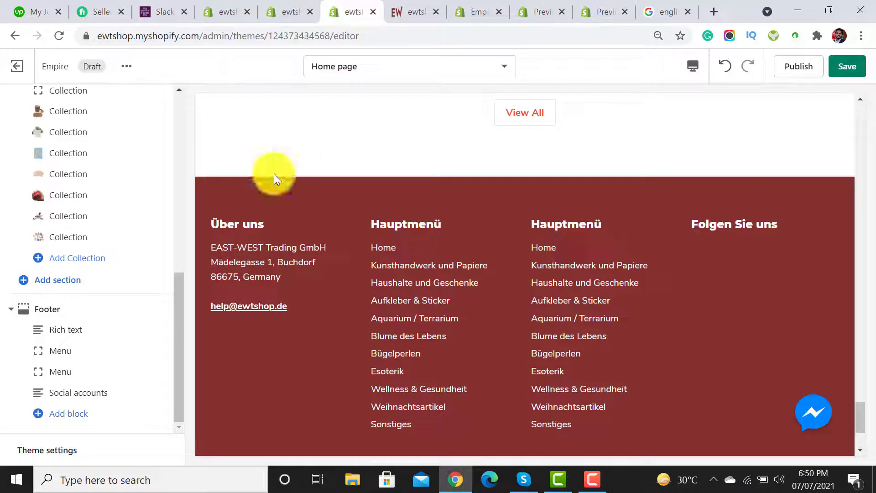
pyautogui.click(68, 351)
pyautogui.click(71, 238)
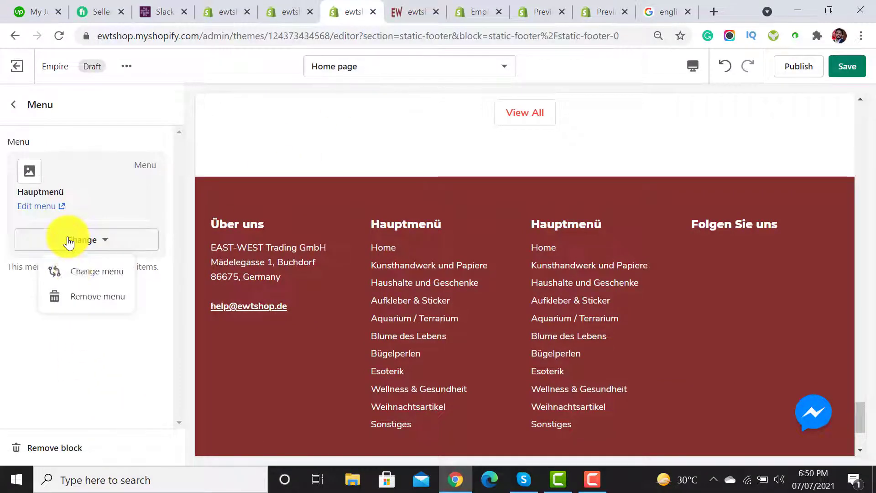
pyautogui.click(80, 274)
pyautogui.scroll(-1, 73, 283)
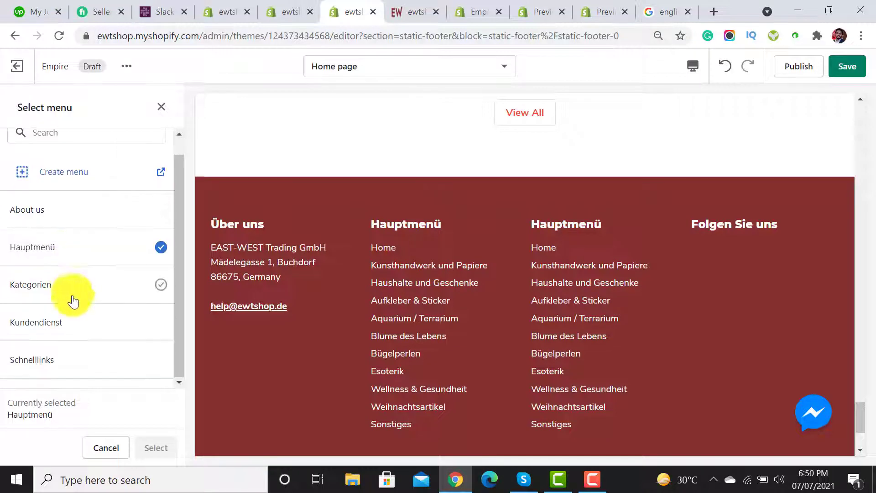
pyautogui.click(57, 365)
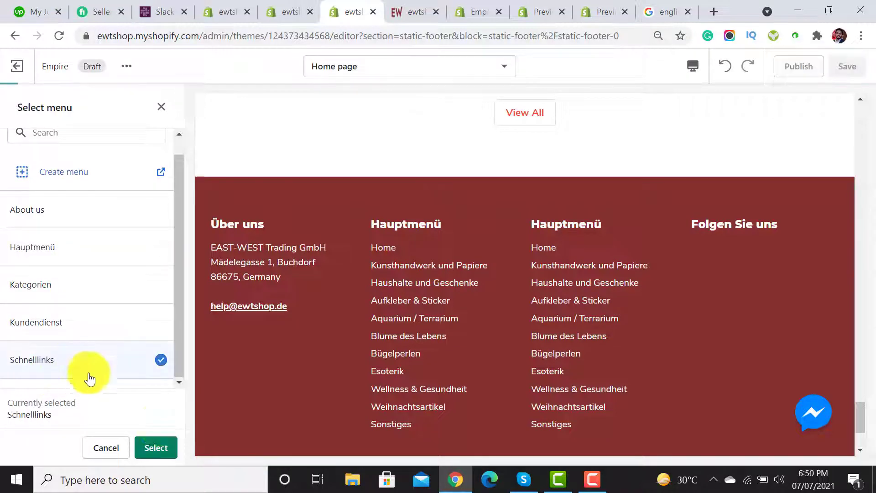
pyautogui.click(156, 447)
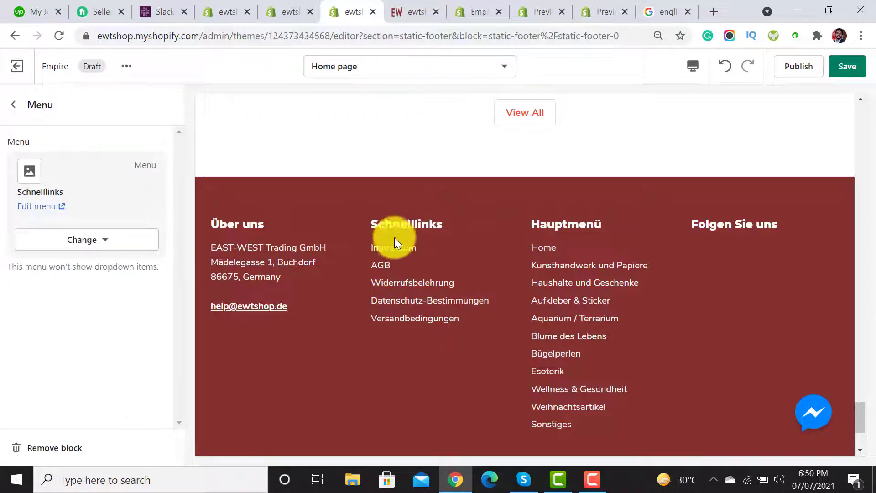
pyautogui.click(13, 110)
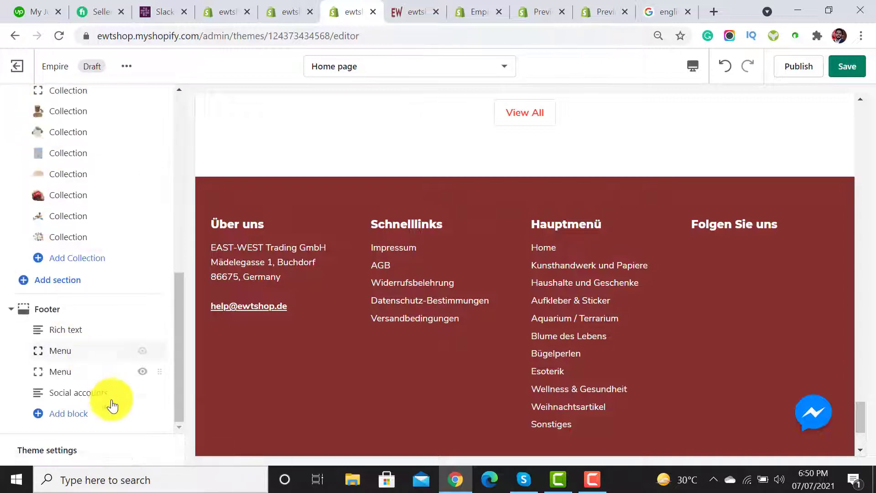
# Change the Footer's second Menu block to the Kundendienst menu.
pyautogui.click(83, 370)
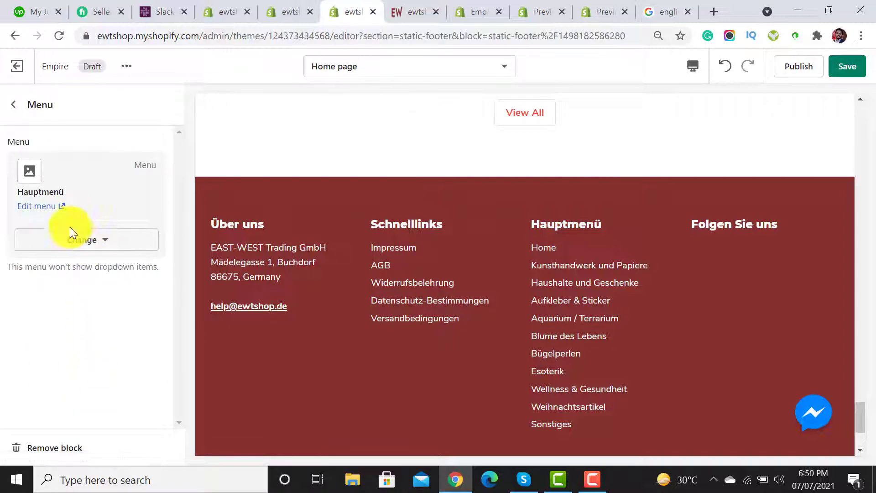
pyautogui.click(71, 241)
pyautogui.click(73, 279)
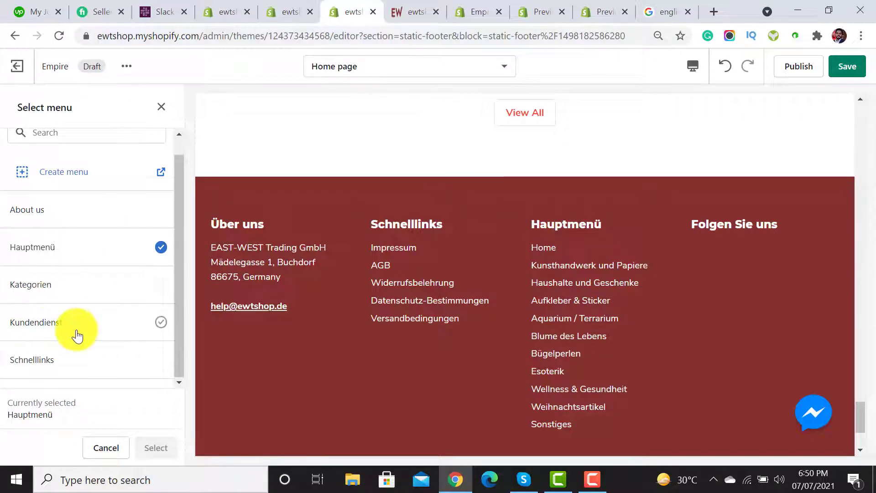
pyautogui.click(84, 301)
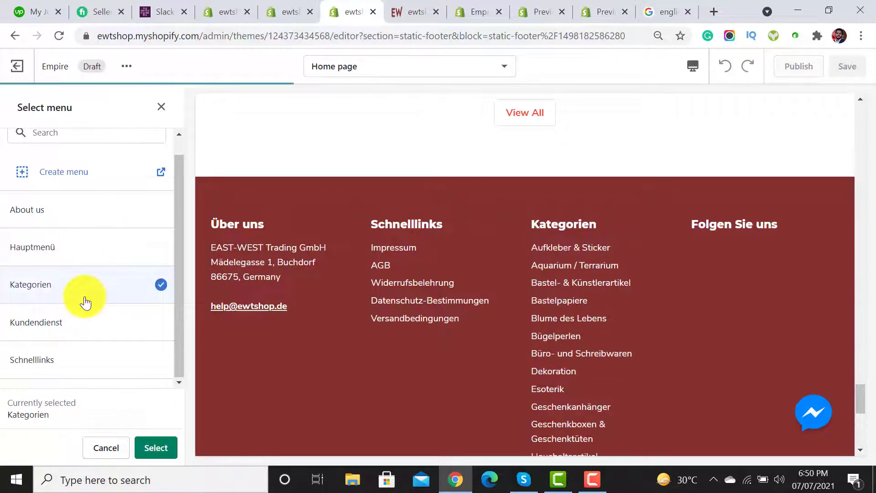
pyautogui.click(155, 449)
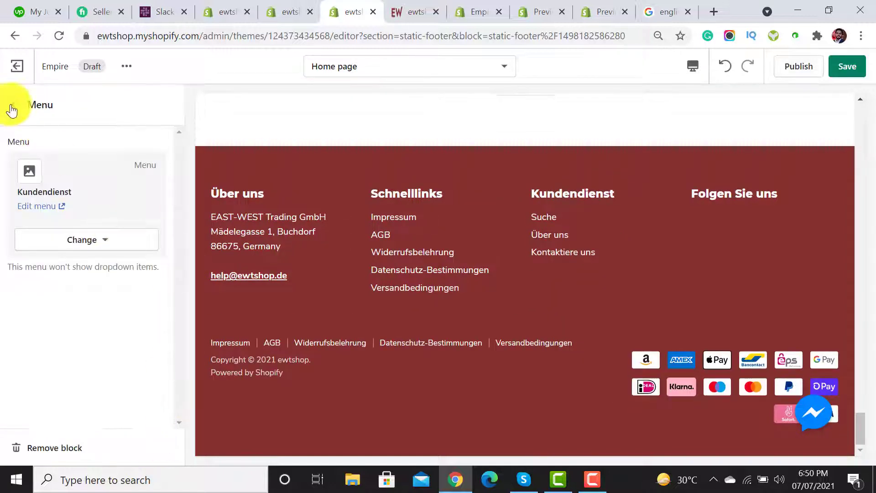
pyautogui.click(12, 109)
# Look for social link settings in the Social accounts block and check the social icons in the live shop's footer.
pyautogui.click(89, 397)
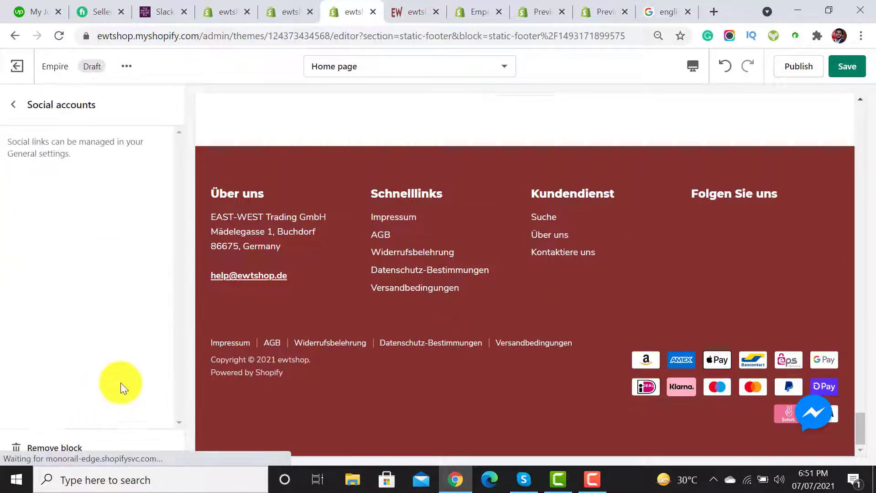
pyautogui.click(19, 110)
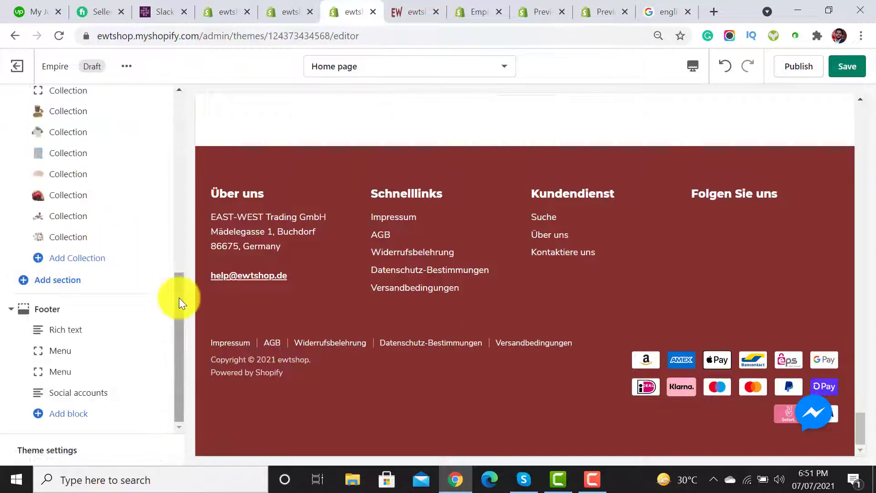
pyautogui.moveTo(179, 298); pyautogui.dragTo(182, 125)
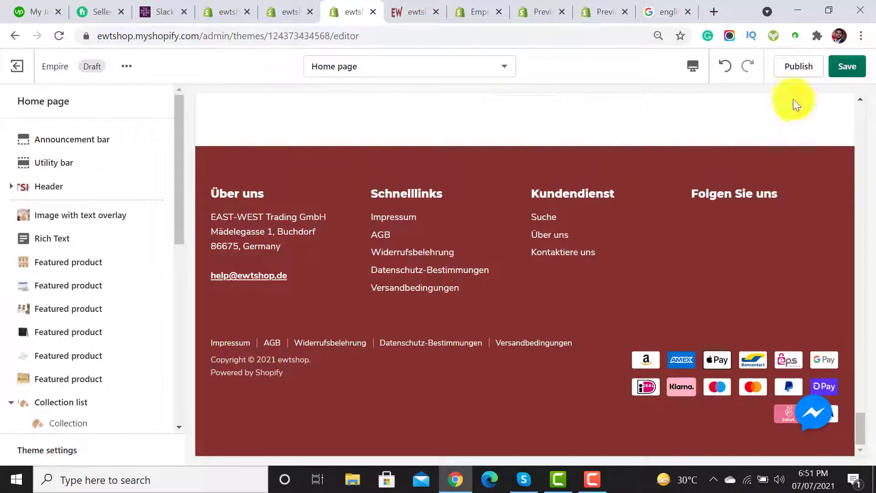
pyautogui.click(414, 2)
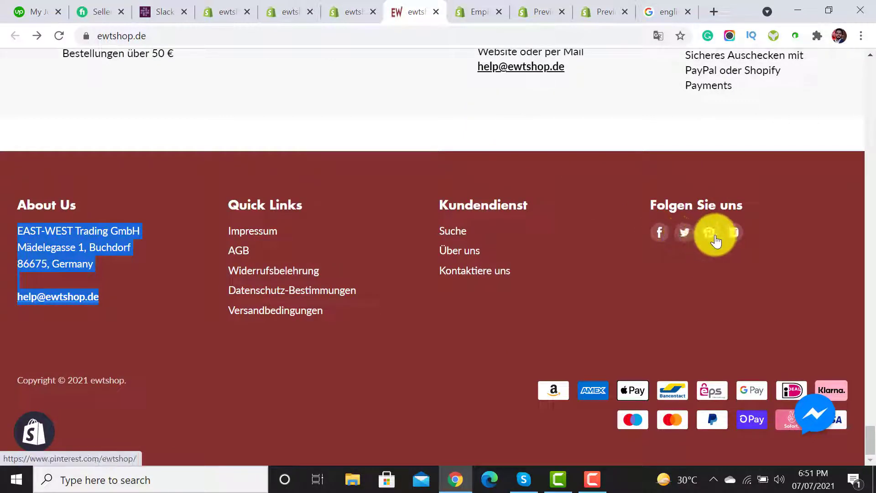
# Return to the theme editor and remove the additional Schnelllinks menu in the Footer's settings.
pyautogui.click(337, 9)
pyautogui.moveTo(174, 199); pyautogui.dragTo(190, 432)
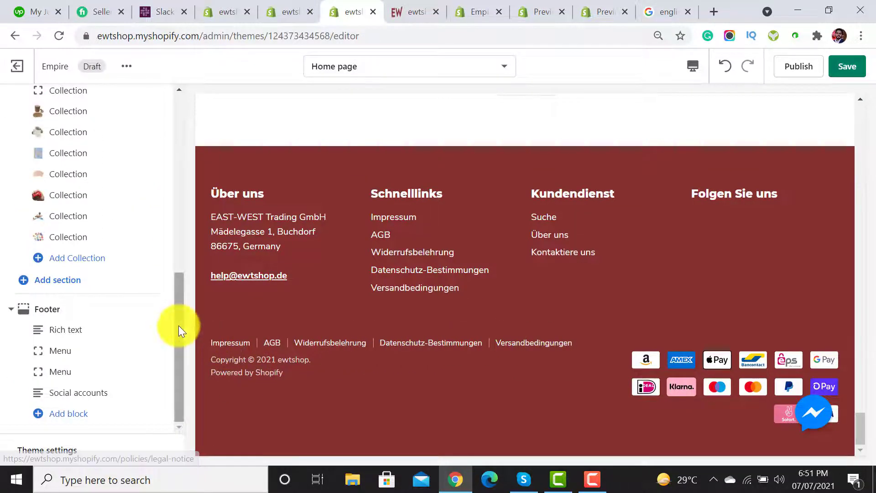
pyautogui.click(45, 310)
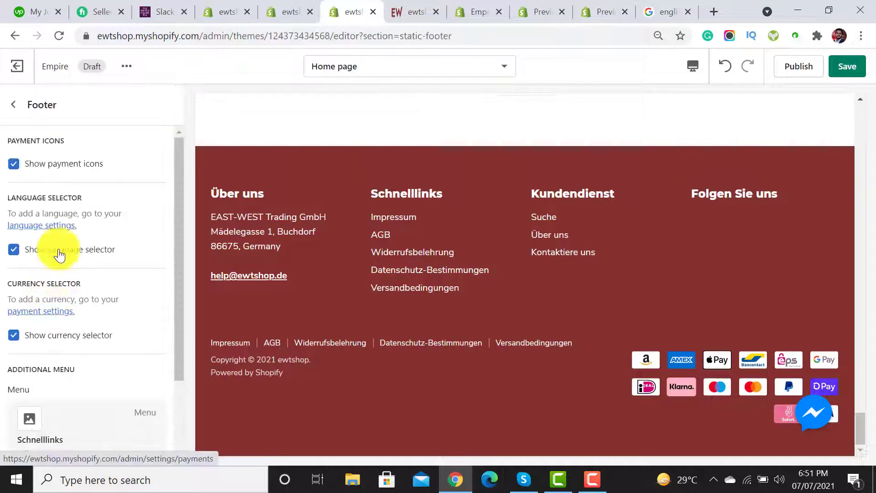
pyautogui.moveTo(182, 171); pyautogui.dragTo(181, 307)
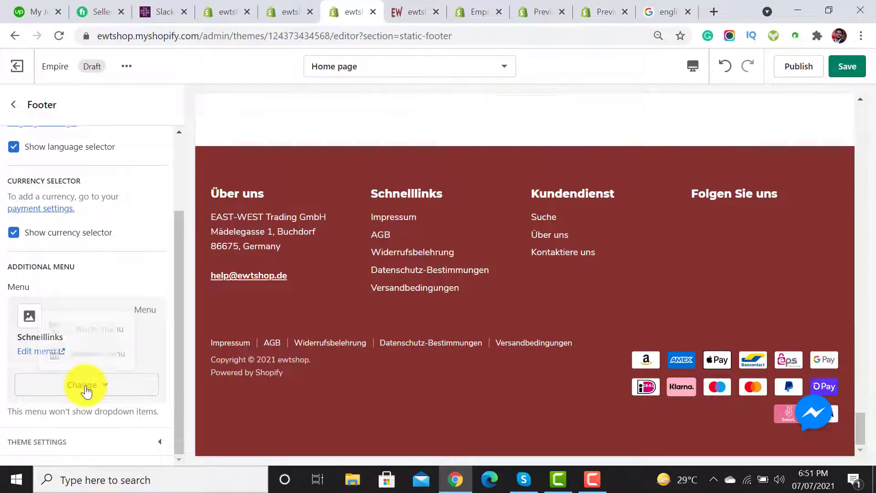
pyautogui.click(88, 358)
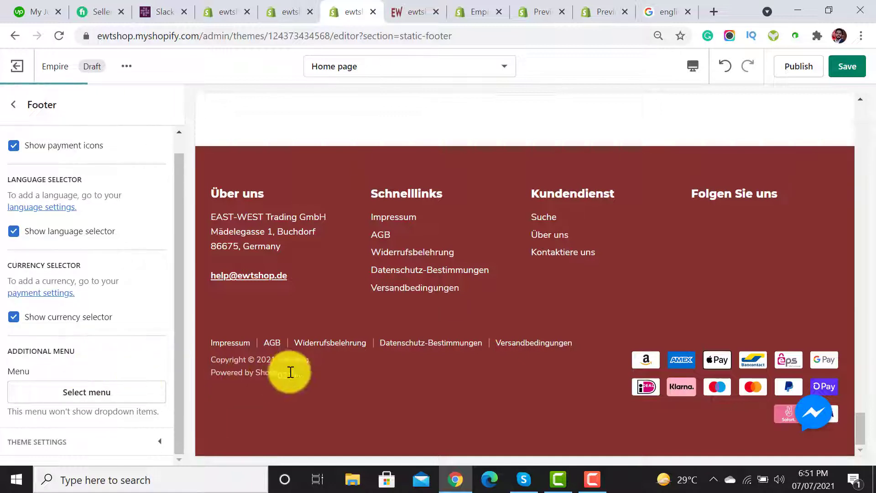
pyautogui.click(7, 109)
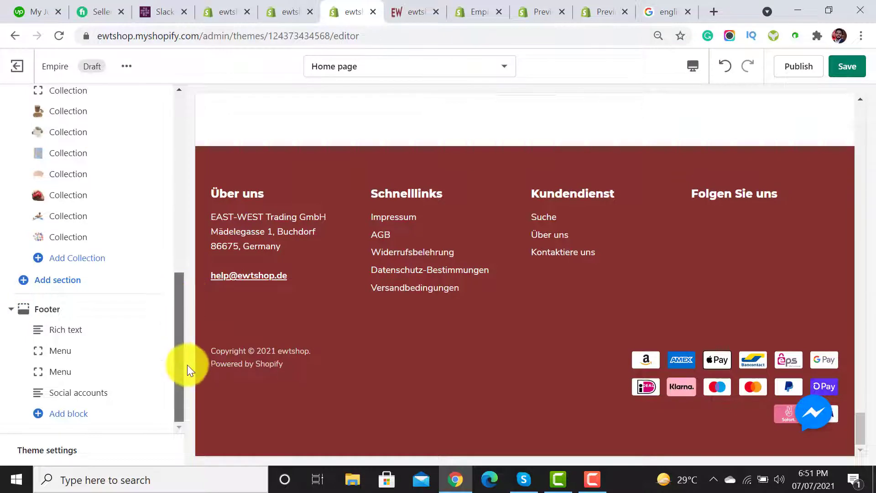
# Open the Social media section of the theme settings and find the account link fields.
pyautogui.click(50, 453)
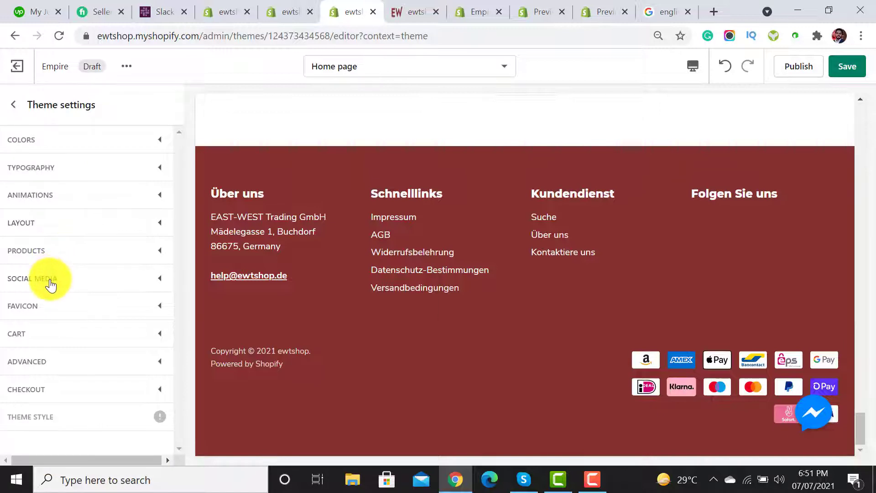
pyautogui.click(50, 284)
pyautogui.moveTo(176, 221); pyautogui.dragTo(180, 281)
# Open the Facebook, Twitter, Pinterest and Instagram links from the live shop's footer, each in a new tab.
pyautogui.click(432, 6)
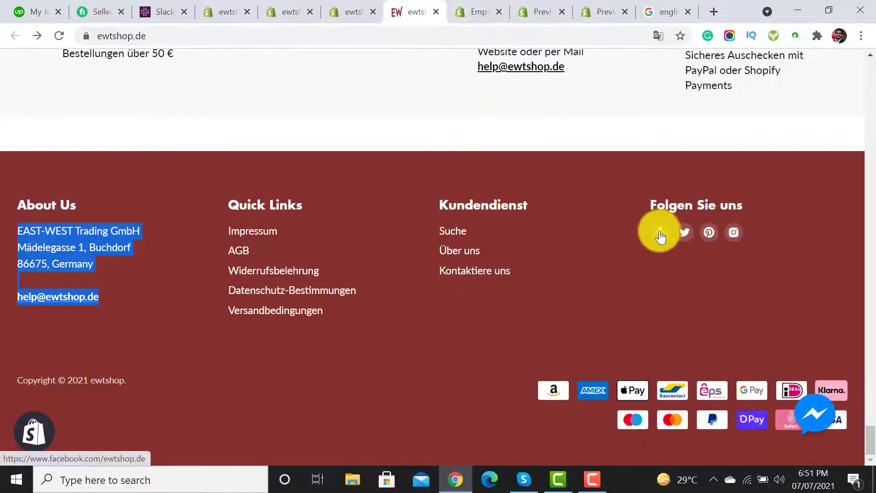
pyautogui.rightClick(660, 231)
pyautogui.click(676, 237)
pyautogui.rightClick(679, 235)
pyautogui.click(694, 245)
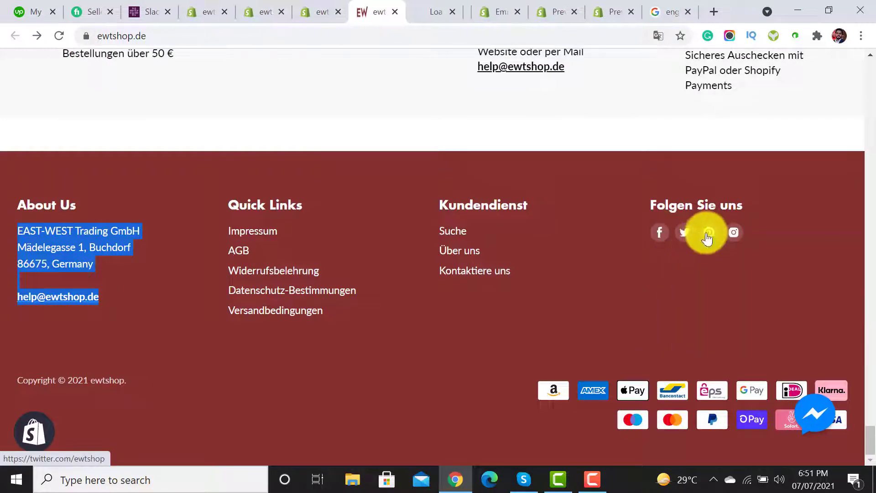
pyautogui.rightClick(708, 233)
pyautogui.click(721, 243)
pyautogui.rightClick(733, 234)
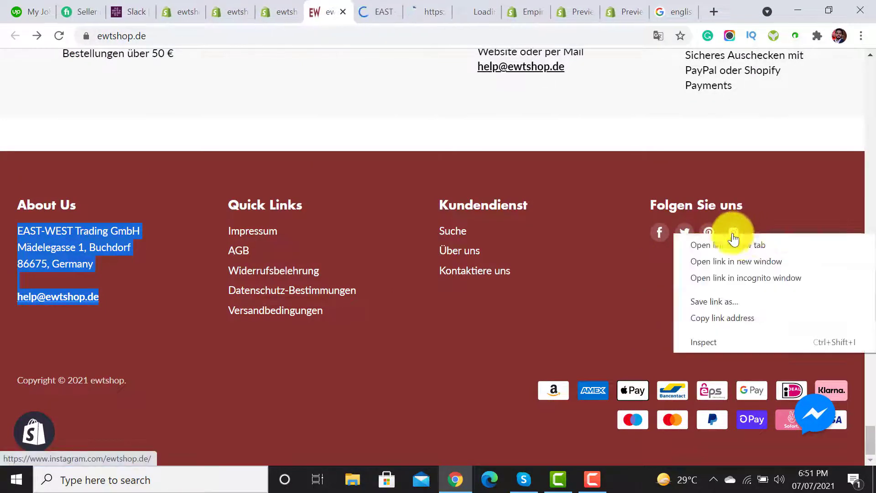
pyautogui.click(741, 240)
# Switch to the shop's Facebook page and copy its web address.
pyautogui.click(371, 5)
pyautogui.click(319, 32)
pyautogui.hotkey('ctrl', 'c')
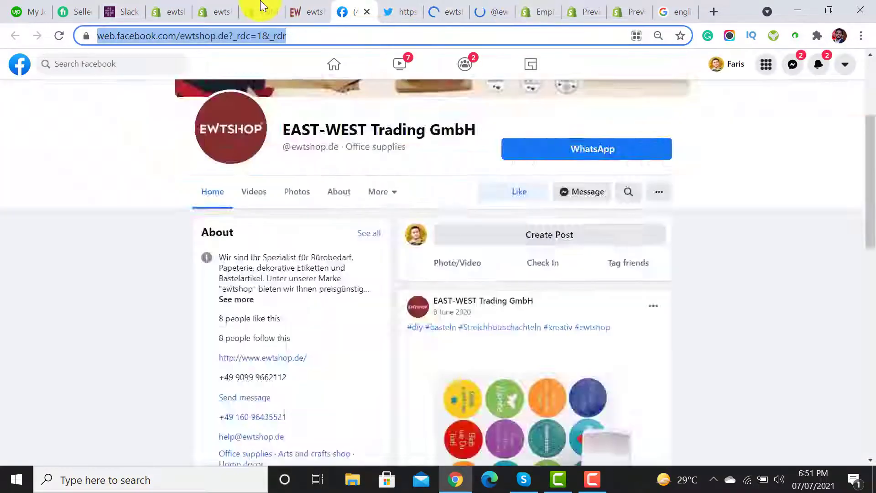
pyautogui.click(262, 9)
pyautogui.hotkey('ctrl', 'v')
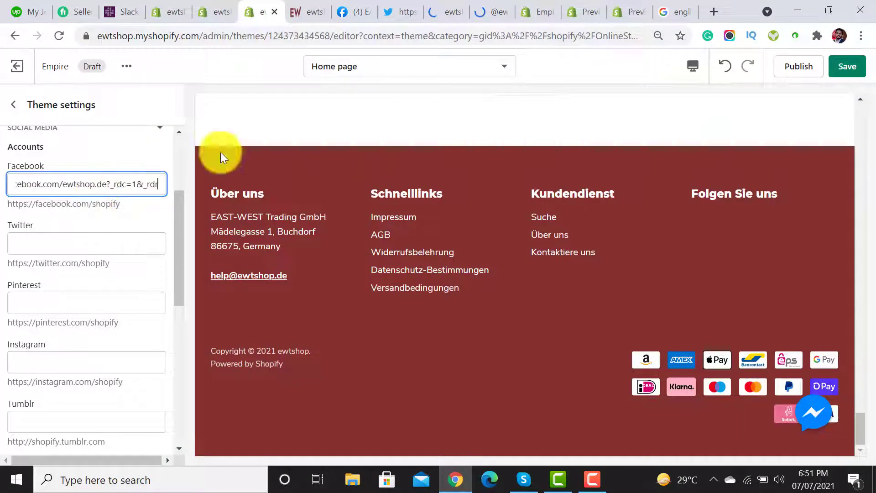
pyautogui.click(348, 6)
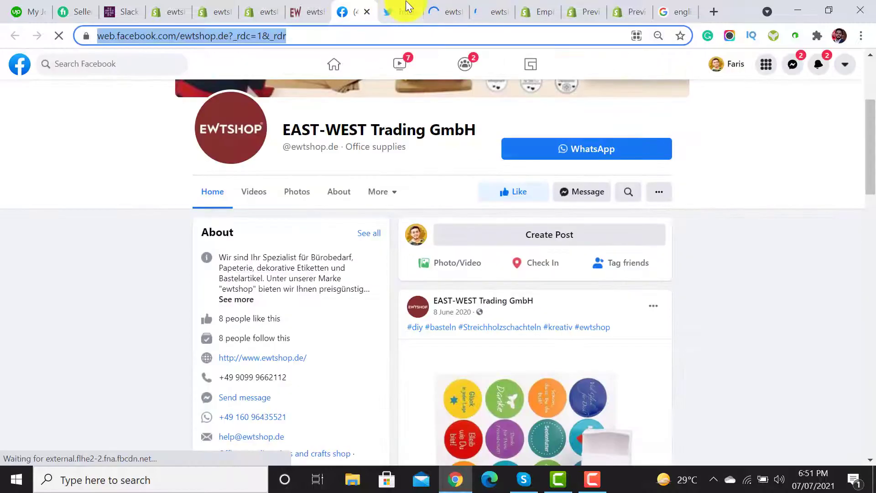
pyautogui.click(400, 10)
pyautogui.click(318, 37)
pyautogui.hotkey('ctrl', 'c')
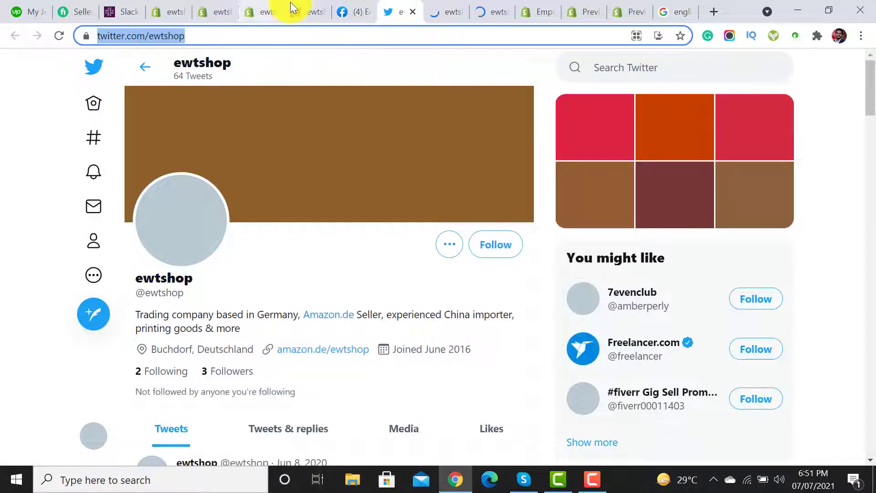
pyautogui.click(292, 8)
pyautogui.click(250, 8)
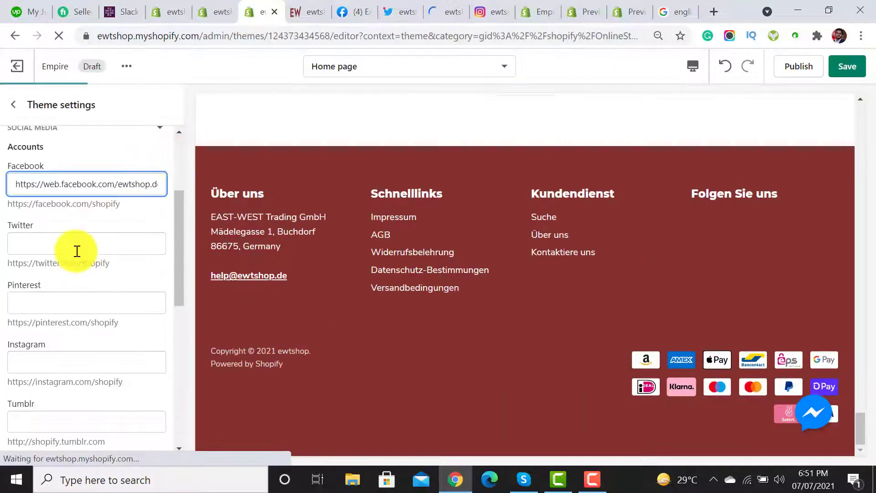
pyautogui.click(449, 6)
pyautogui.click(364, 38)
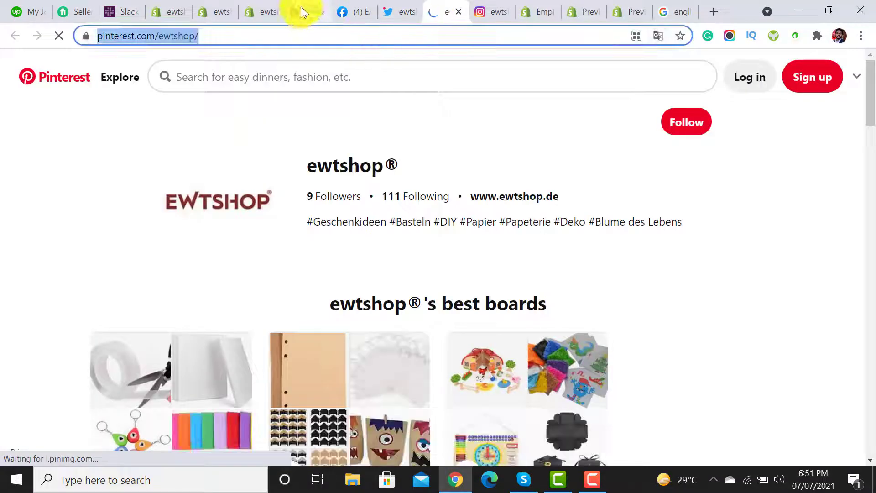
pyautogui.click(300, 6)
pyautogui.click(260, 9)
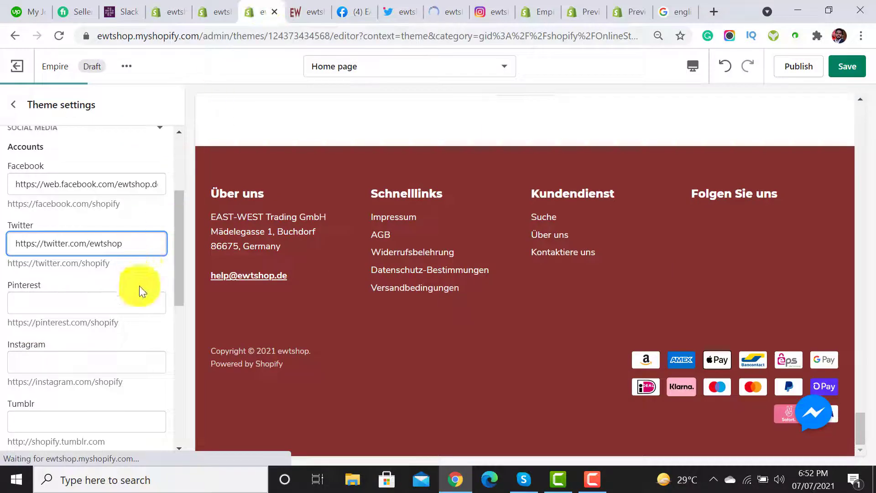
pyautogui.scroll(-1, 135, 259)
pyautogui.hotkey('ctrl', 'v')
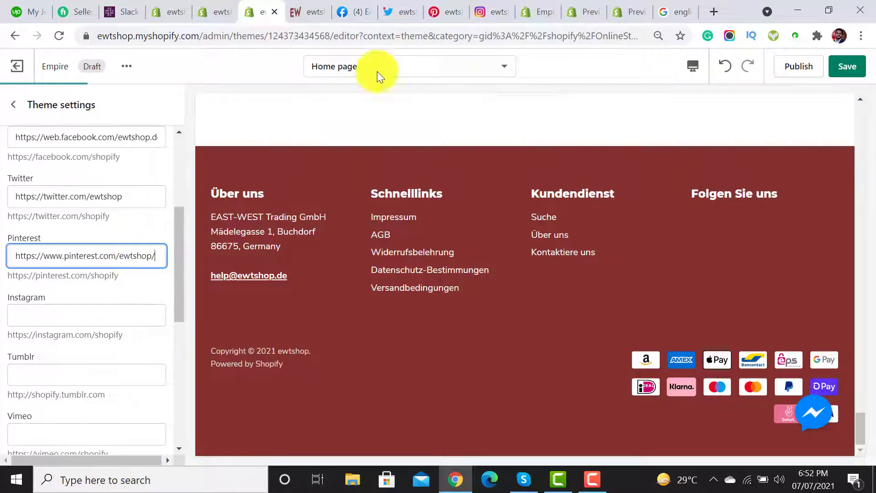
pyautogui.click(488, 12)
pyautogui.click(348, 41)
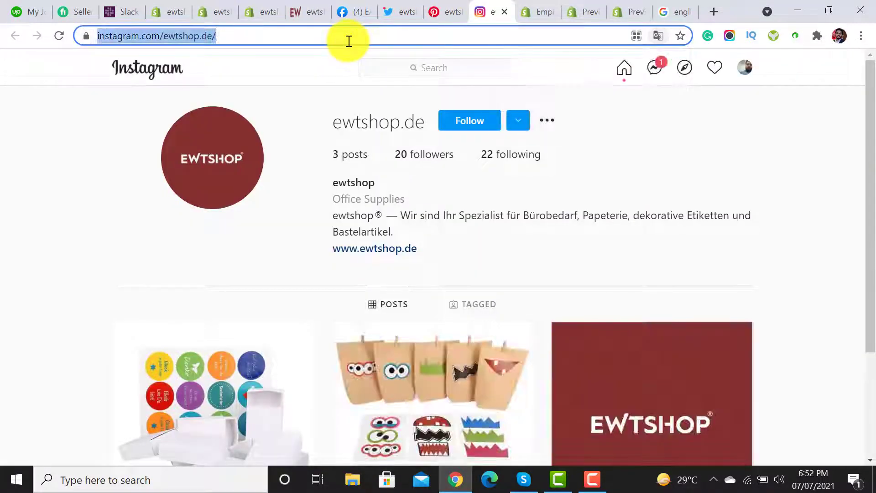
pyautogui.click(303, 6)
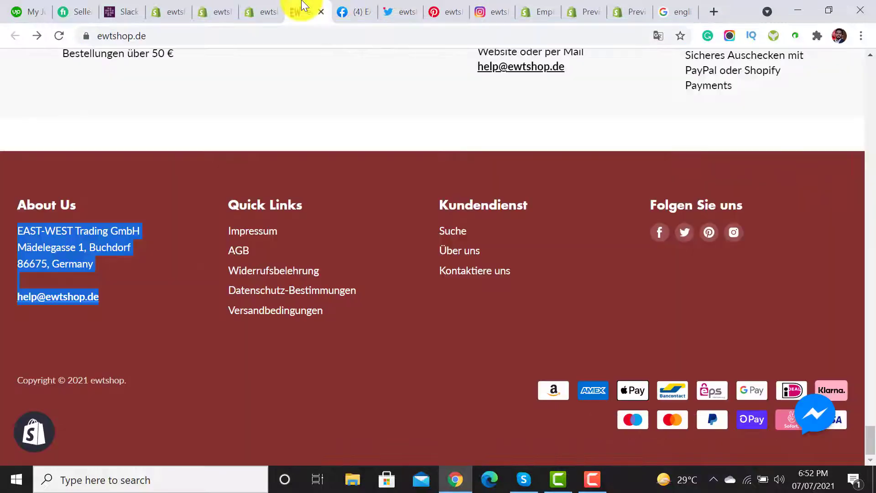
pyautogui.click(246, 6)
pyautogui.click(76, 314)
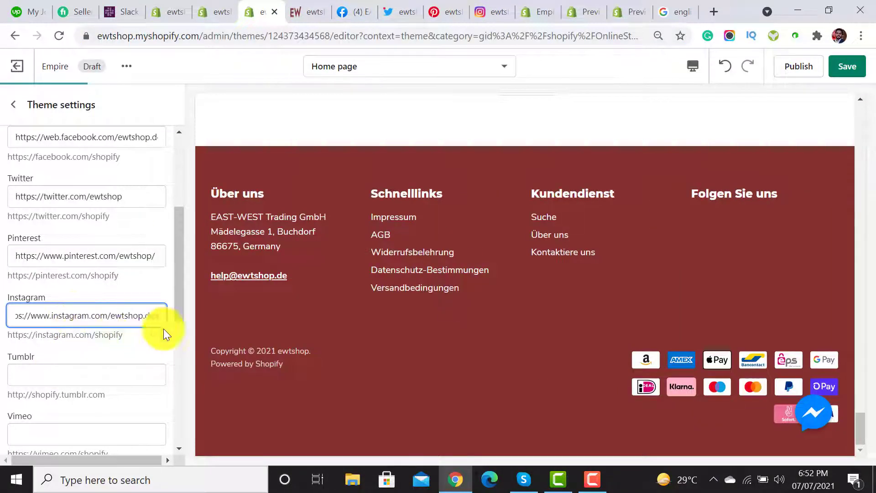
# Leave the theme settings and collapse the Footer and Collection list blocks in the home page's section list.
pyautogui.moveTo(178, 296); pyautogui.dragTo(29, 146)
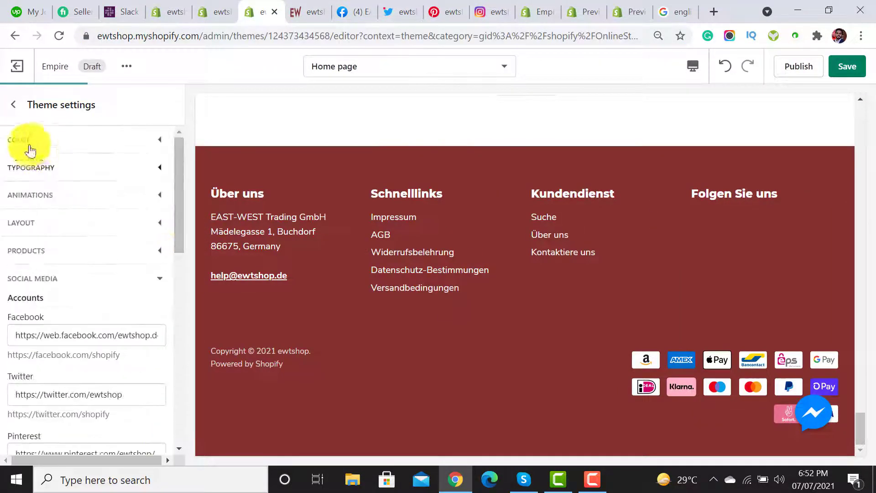
pyautogui.click(15, 109)
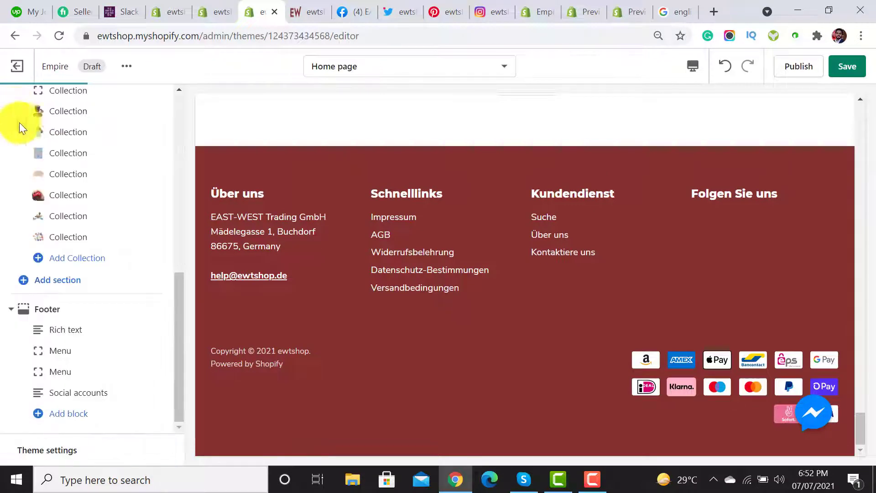
pyautogui.click(5, 309)
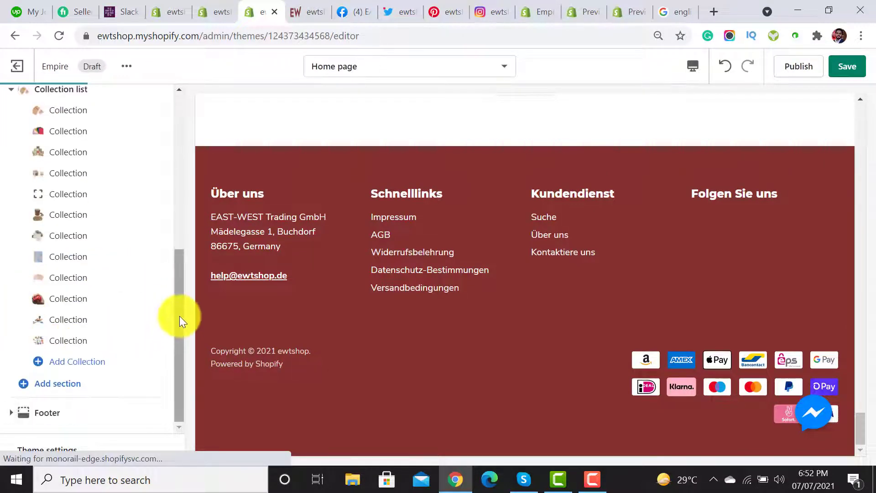
pyautogui.moveTo(179, 316); pyautogui.dragTo(180, 234)
pyautogui.click(11, 266)
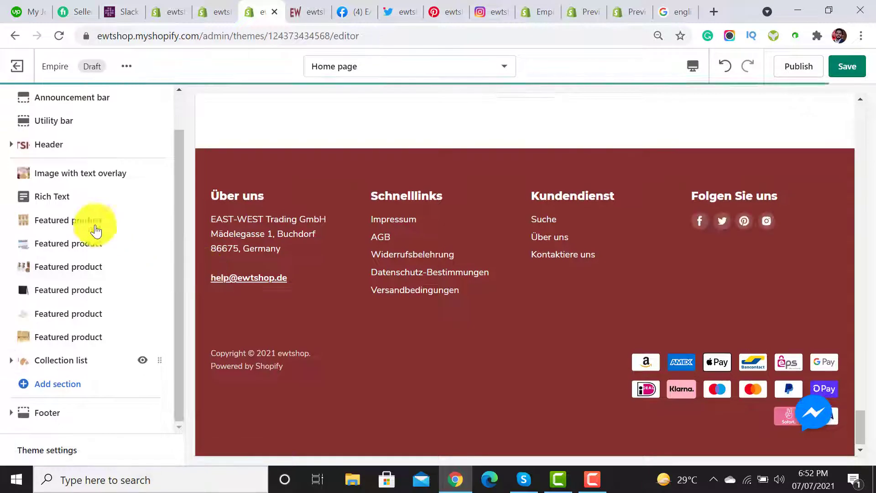
# Save the theme with the added social media links.
pyautogui.moveTo(177, 191); pyautogui.dragTo(184, 135)
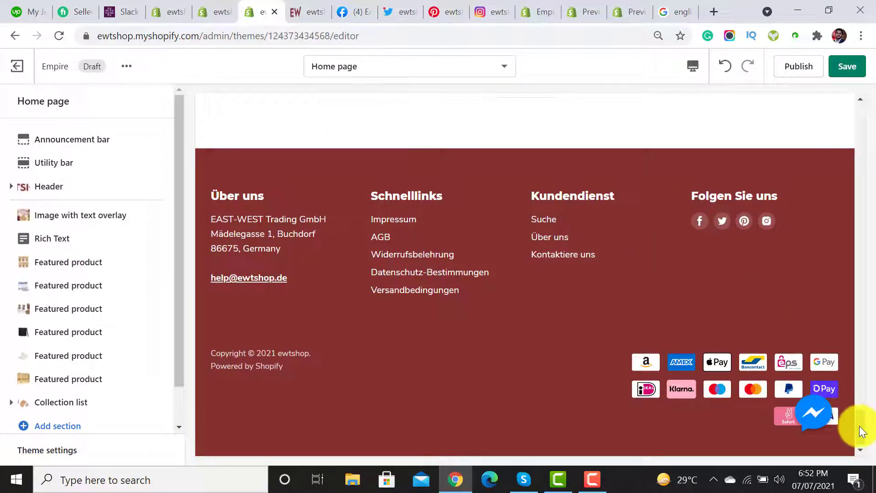
pyautogui.moveTo(861, 431); pyautogui.dragTo(870, 110)
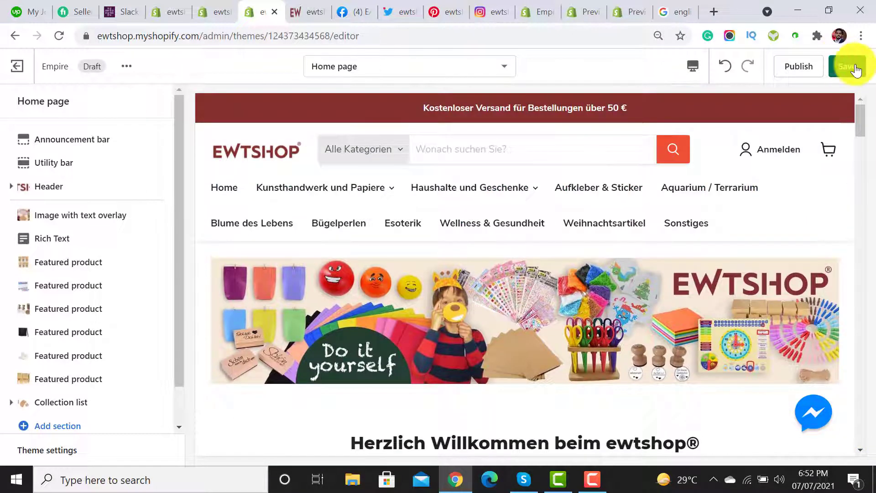
pyautogui.click(846, 66)
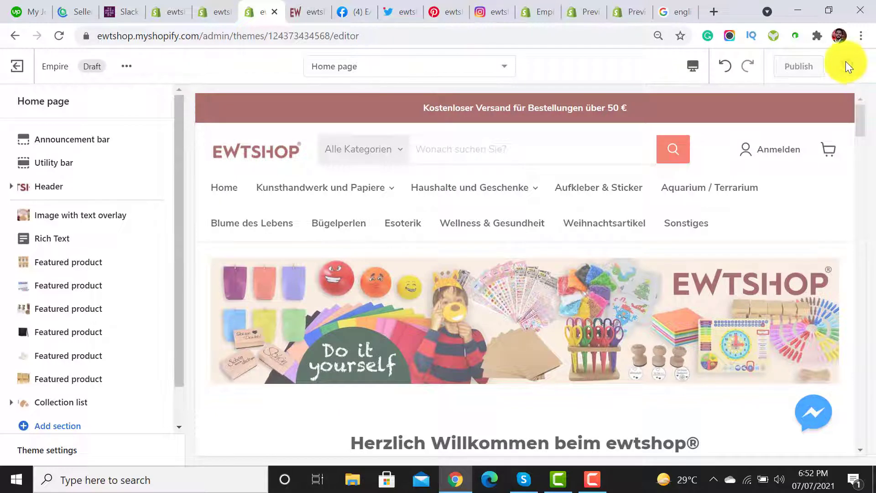
pyautogui.click(846, 62)
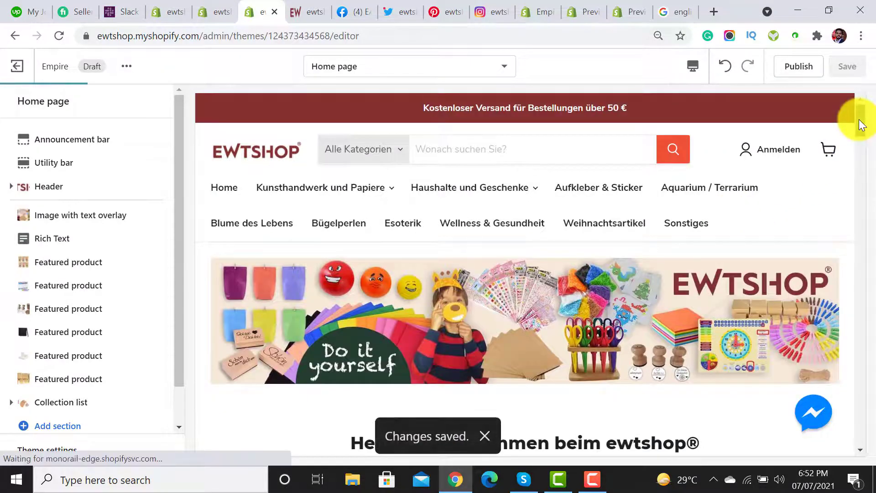
# Open the theme's color settings and change the Links color to the dark red 84302E.
pyautogui.moveTo(861, 124); pyautogui.dragTo(857, 176)
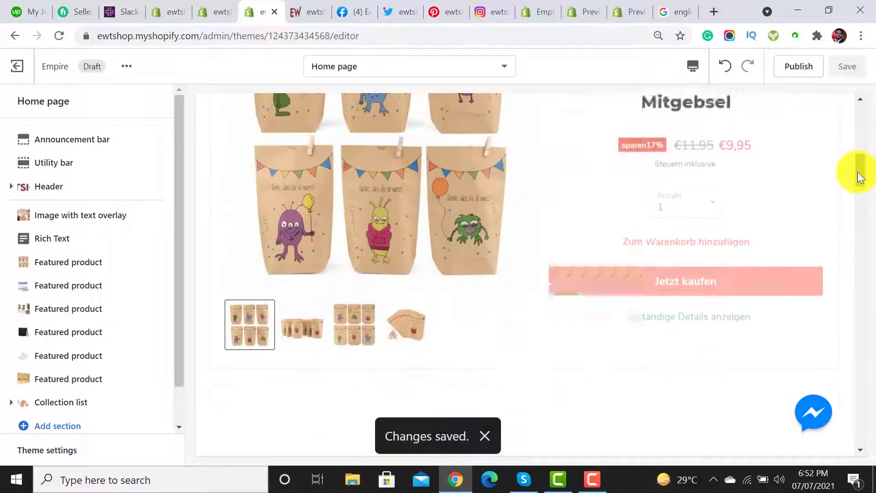
pyautogui.moveTo(176, 236); pyautogui.dragTo(174, 311)
pyautogui.click(54, 452)
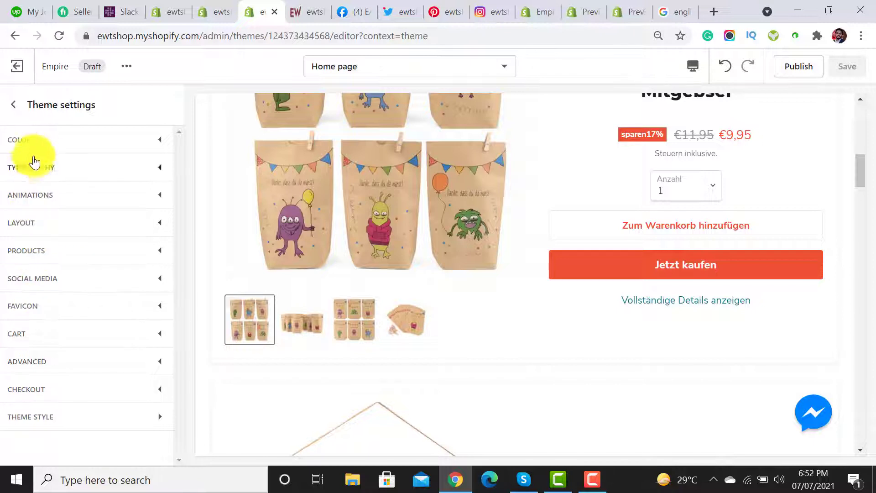
pyautogui.click(36, 147)
pyautogui.moveTo(176, 167); pyautogui.dragTo(177, 215)
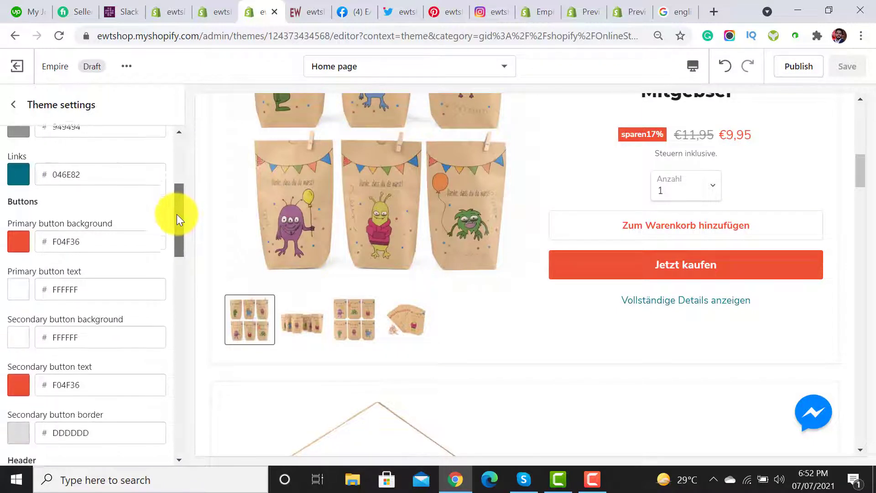
pyautogui.click(19, 176)
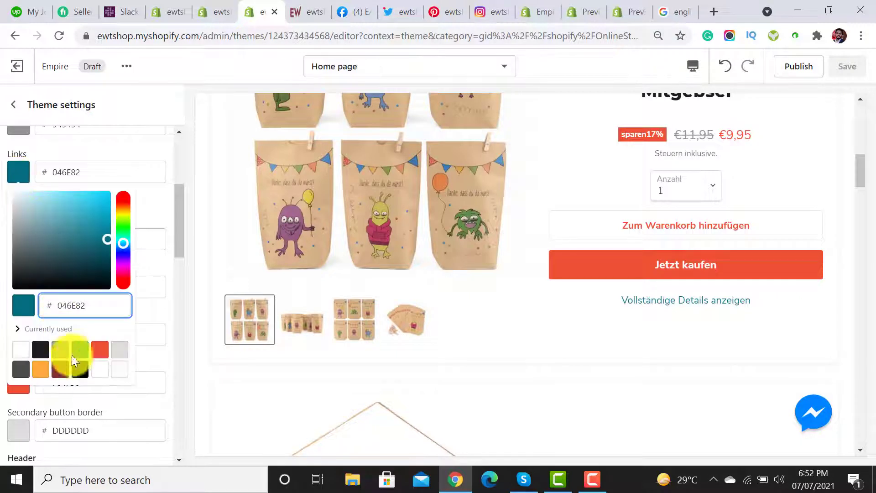
pyautogui.click(60, 370)
pyautogui.click(146, 208)
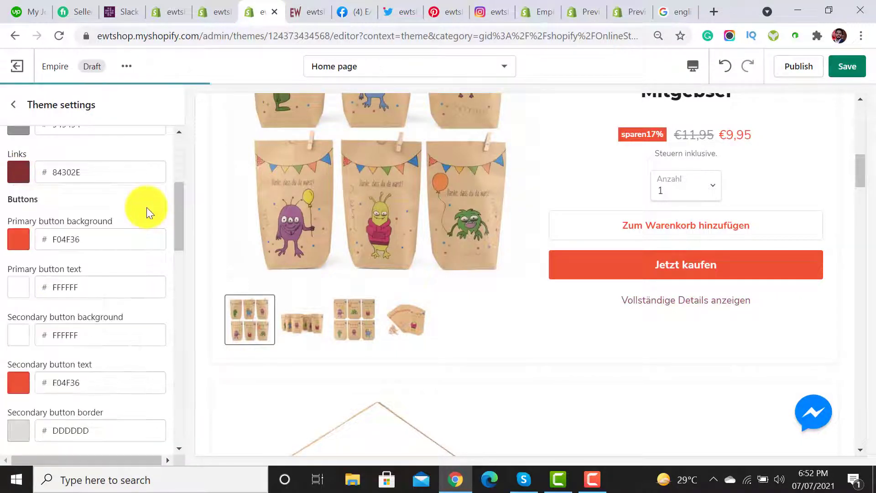
# Set the primary button background and the secondary button text colors to 84302E.
pyautogui.click(19, 241)
pyautogui.click(20, 416)
pyautogui.click(186, 226)
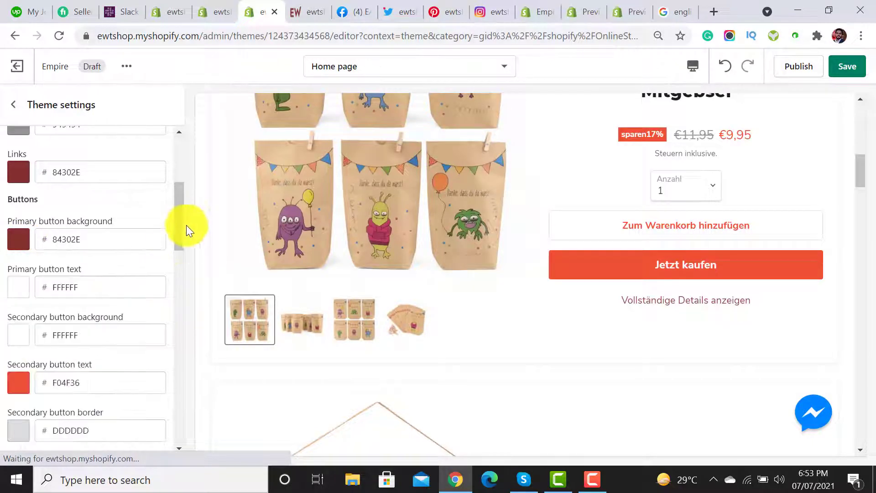
pyautogui.scroll(-3, 183, 205)
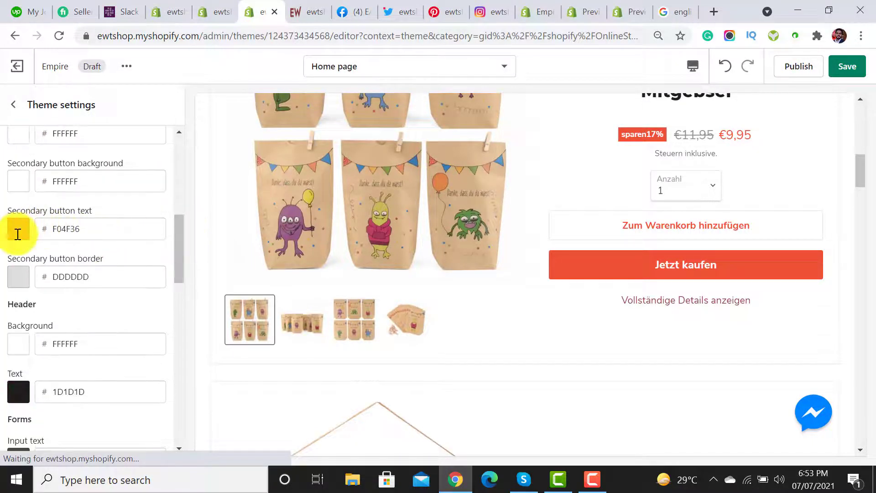
pyautogui.click(18, 230)
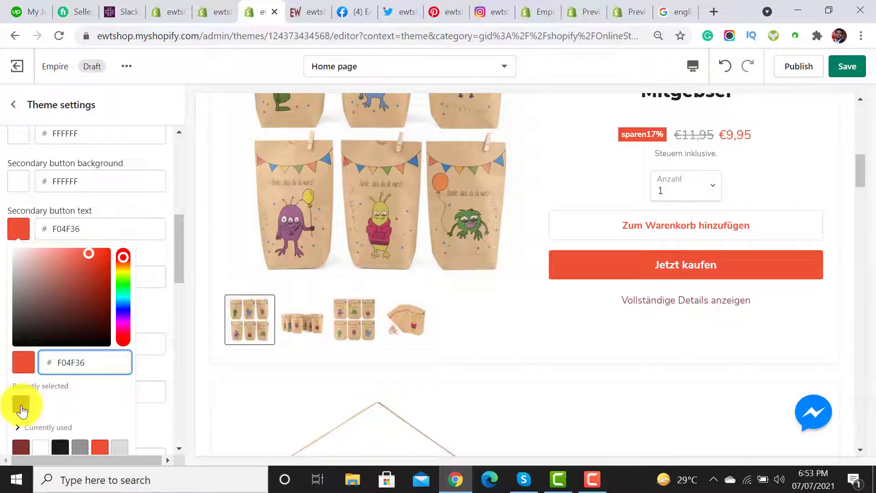
pyautogui.click(21, 408)
pyautogui.click(154, 258)
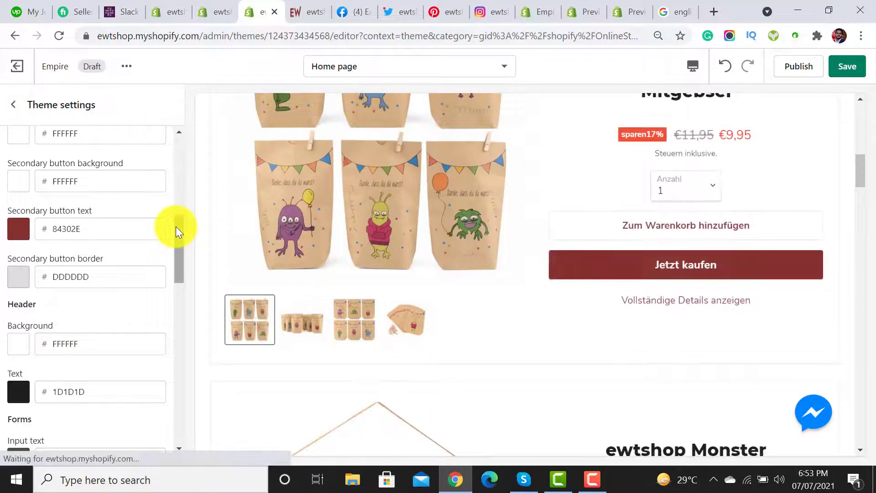
# Set the product Sale accent color to 84302E.
pyautogui.moveTo(176, 227); pyautogui.dragTo(178, 317)
pyautogui.click(19, 210)
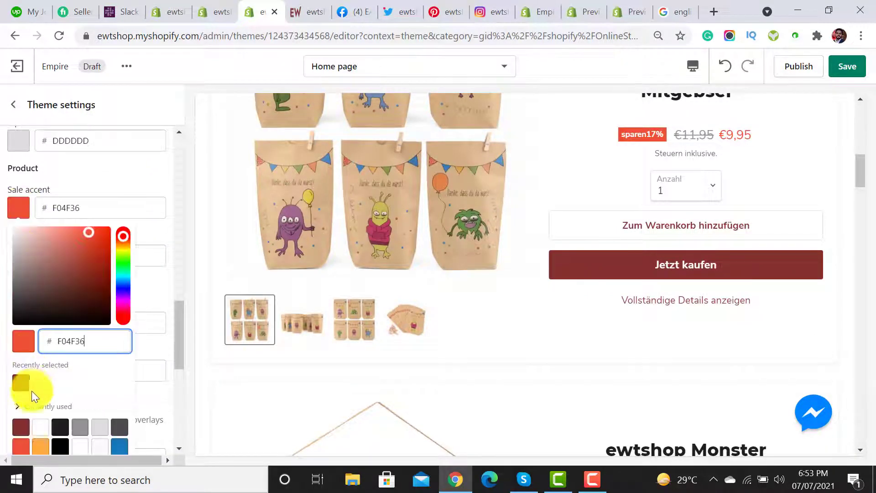
pyautogui.click(20, 384)
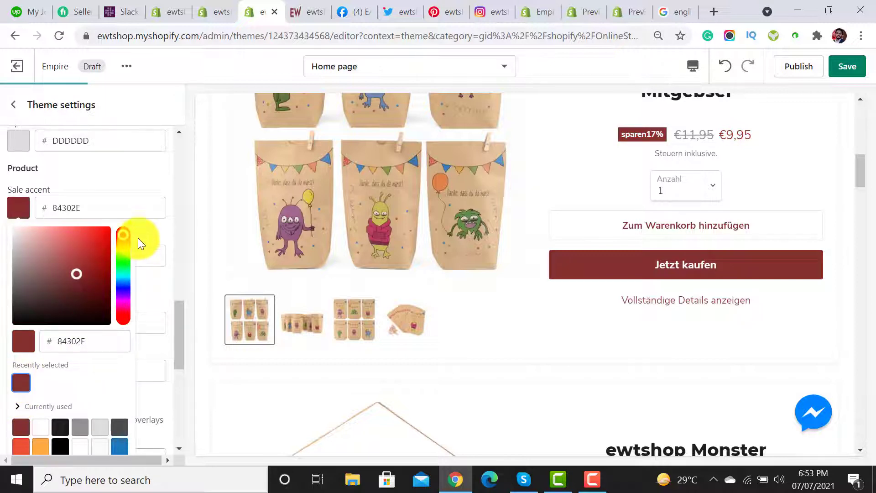
pyautogui.click(151, 235)
# Check the remaining color options, leave the theme settings and save the color changes.
pyautogui.scroll(-3, 127, 291)
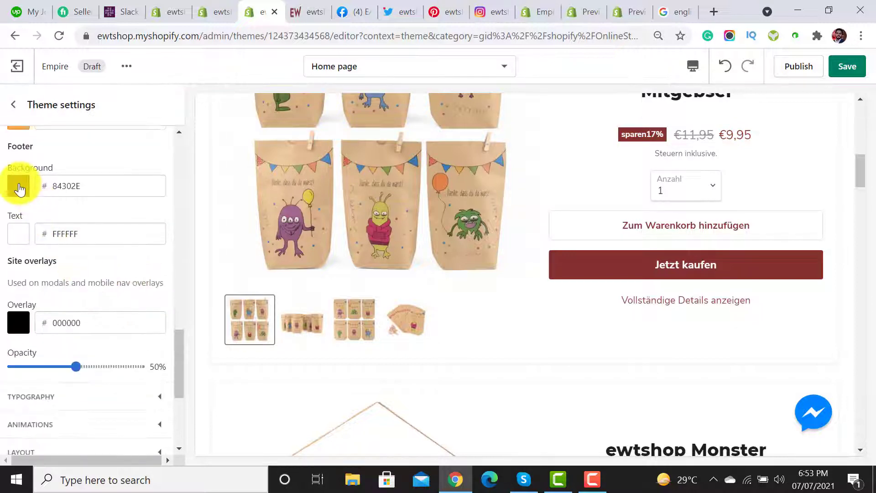
pyautogui.scroll(-5, 73, 324)
pyautogui.scroll(3, 72, 325)
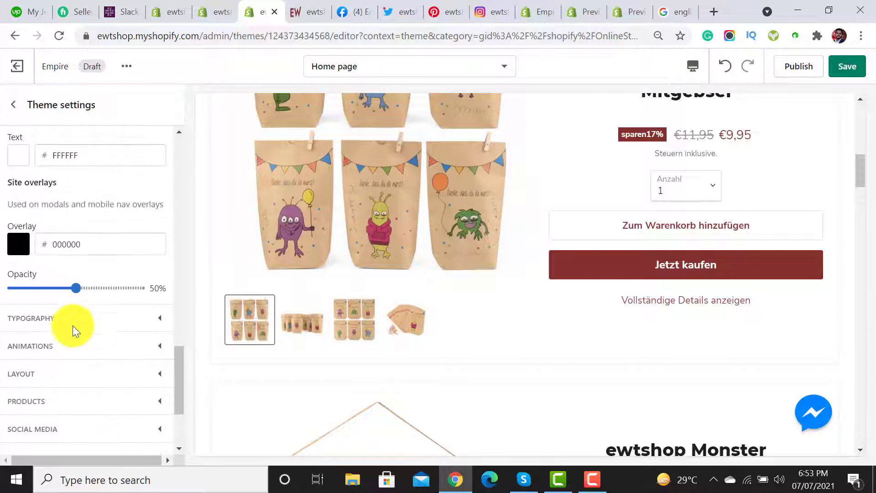
pyautogui.click(13, 106)
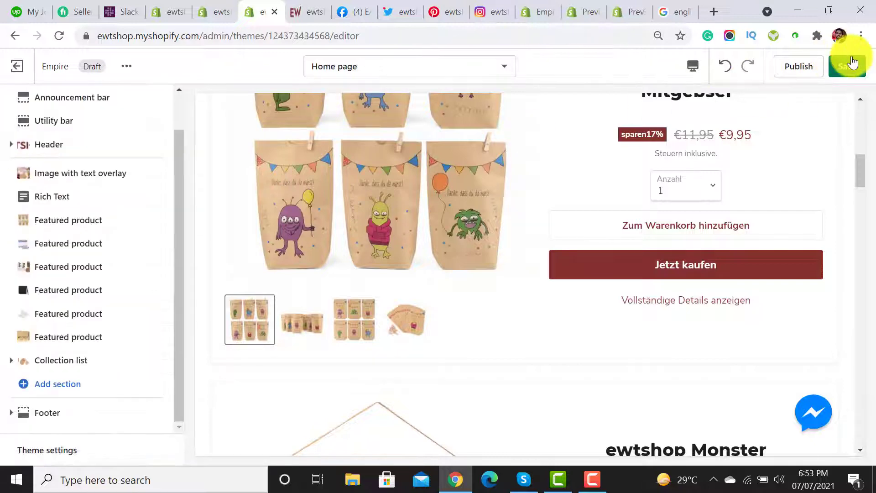
pyautogui.click(844, 66)
pyautogui.moveTo(860, 169); pyautogui.dragTo(867, 111)
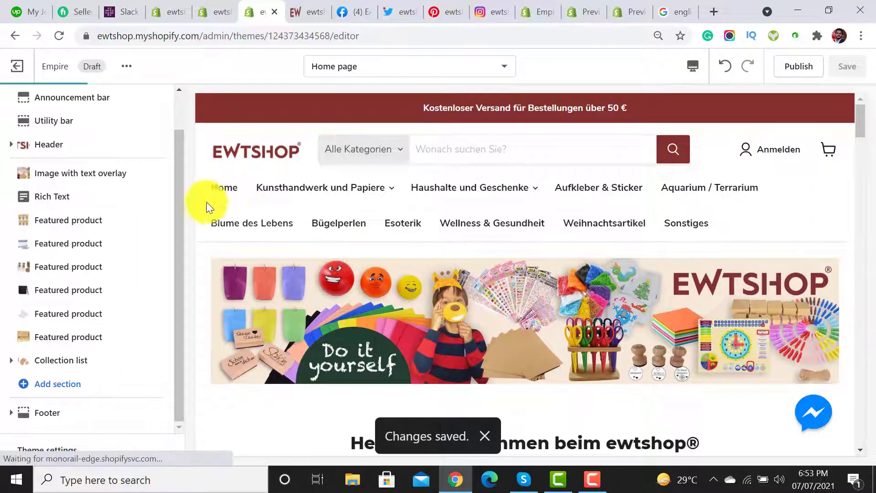
# Switch to the live ewtshop.de store and examine the content just above its footer.
pyautogui.click(315, 6)
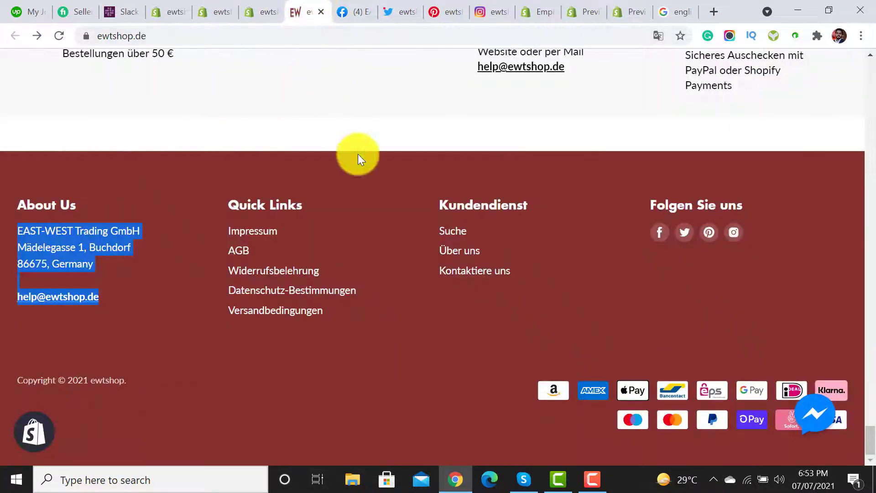
pyautogui.scroll(3, 366, 224)
pyautogui.click(356, 269)
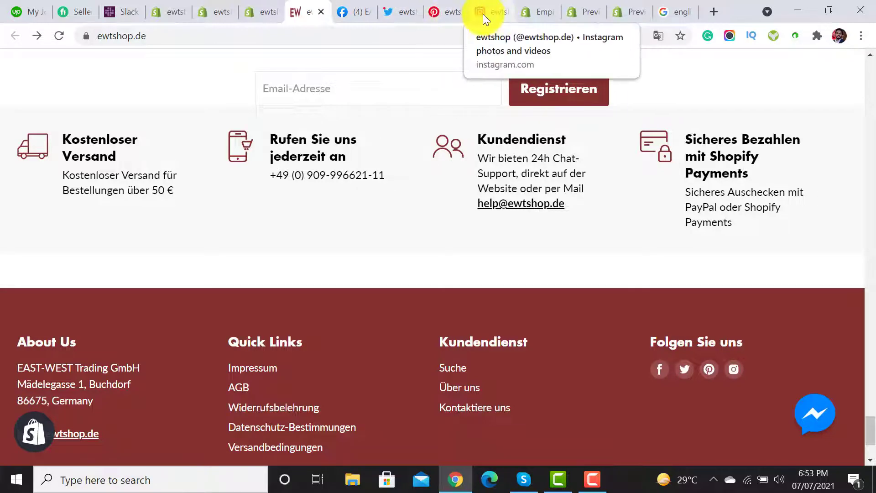
# Switch back to the Empire theme editor, set the dark red EW logo from the library as the favicon image and save.
pyautogui.click(266, 11)
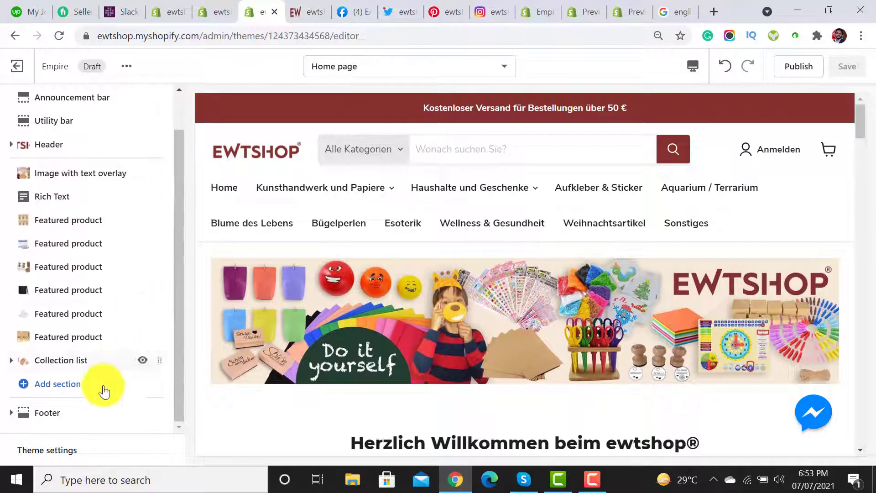
pyautogui.click(54, 456)
pyautogui.click(56, 310)
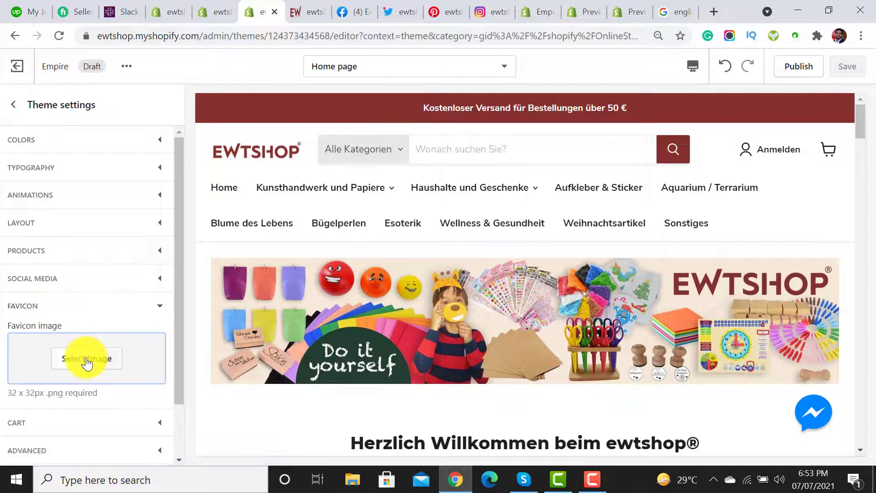
pyautogui.click(86, 360)
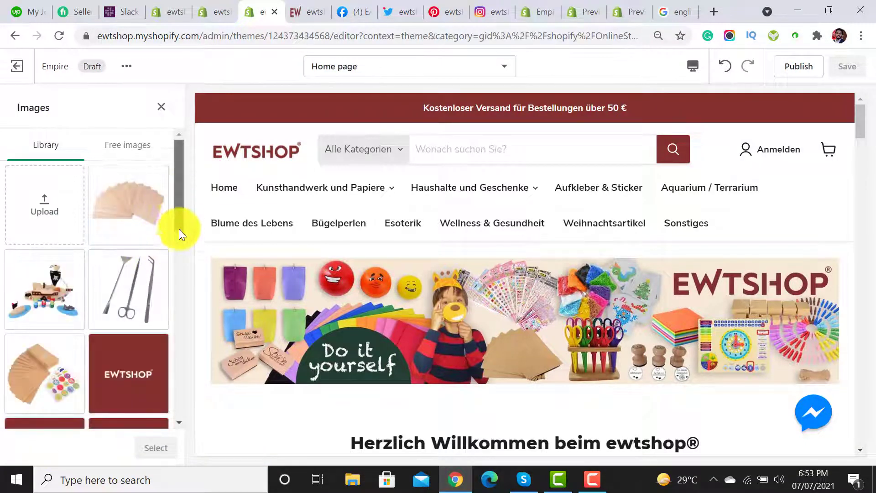
pyautogui.moveTo(179, 229); pyautogui.dragTo(174, 354)
pyautogui.scroll(-1, 89, 336)
pyautogui.click(56, 272)
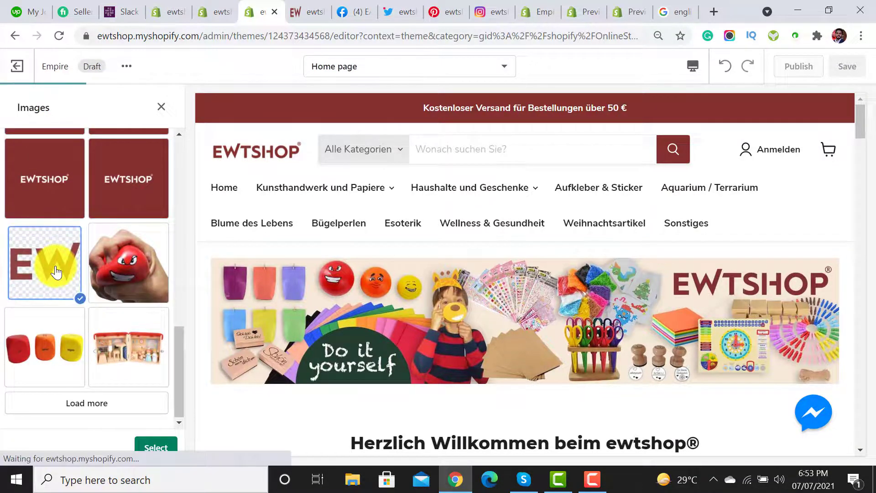
pyautogui.click(152, 454)
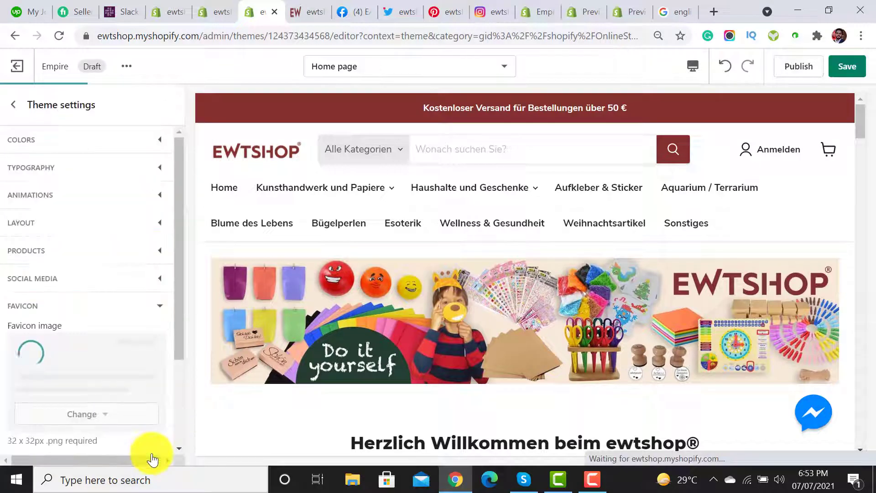
pyautogui.scroll(-3, 175, 388)
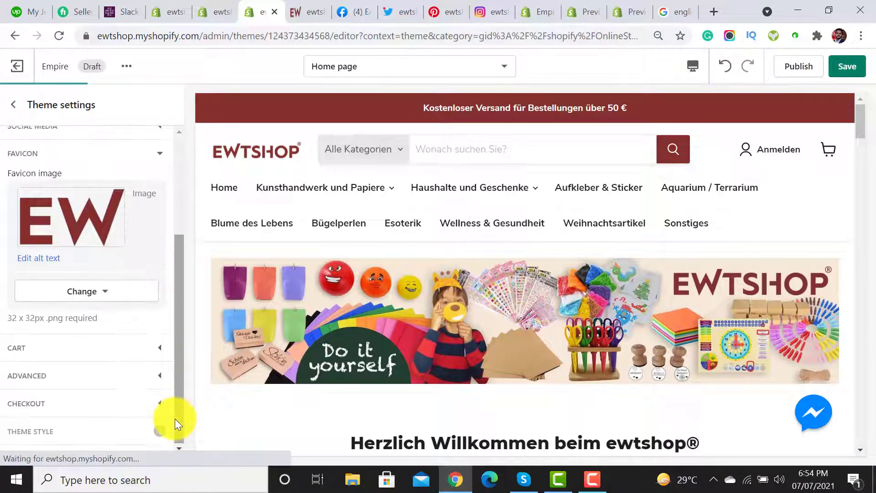
pyautogui.click(849, 64)
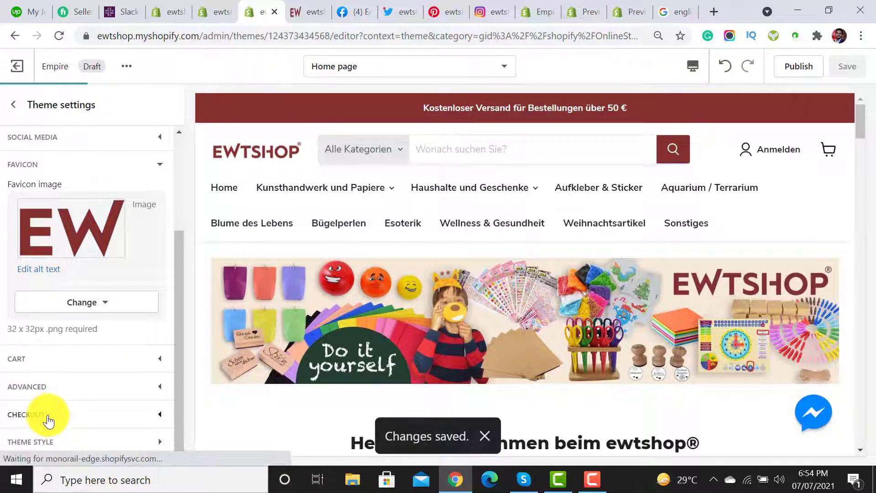
# Set the custom checkout logo to the EWTSHOP logo with transparent background from the image library.
pyautogui.click(50, 415)
pyautogui.moveTo(180, 208); pyautogui.dragTo(179, 259)
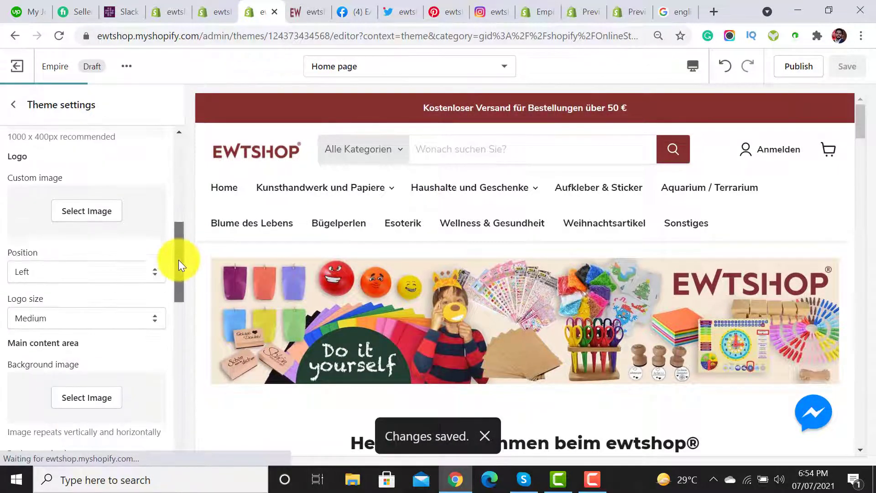
pyautogui.click(86, 213)
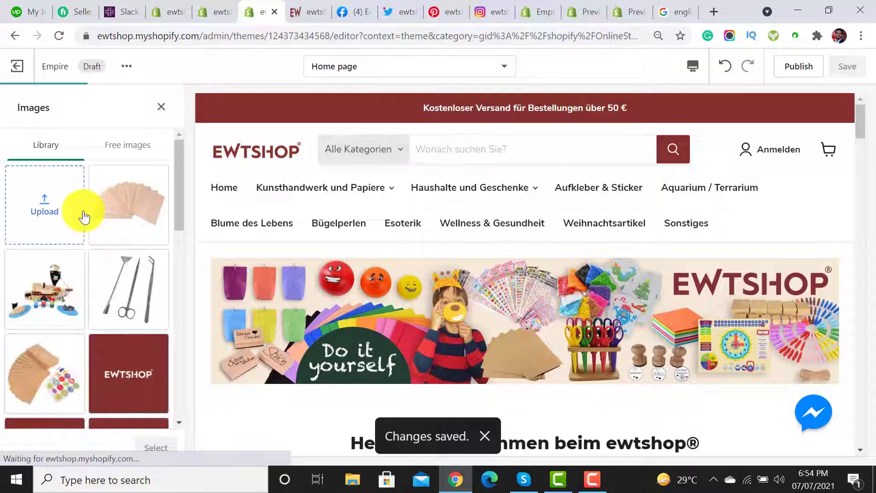
pyautogui.moveTo(179, 188); pyautogui.dragTo(146, 401)
pyautogui.click(88, 401)
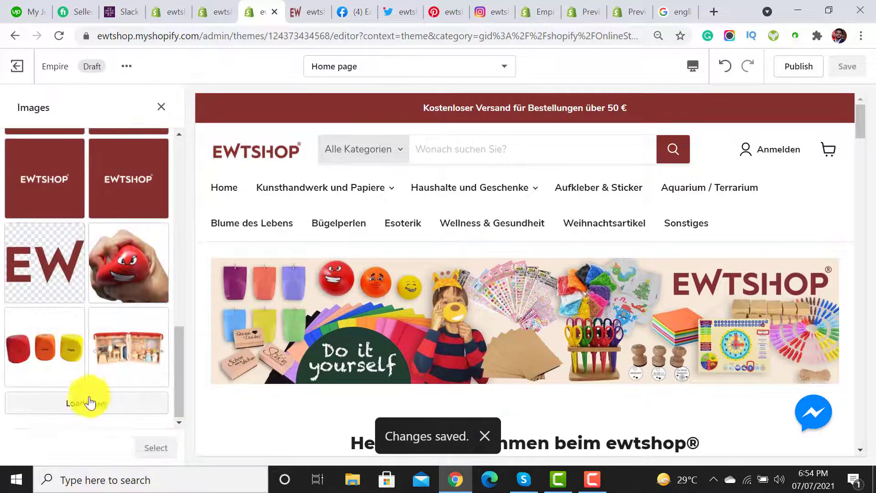
pyautogui.moveTo(179, 298); pyautogui.dragTo(179, 415)
pyautogui.click(64, 381)
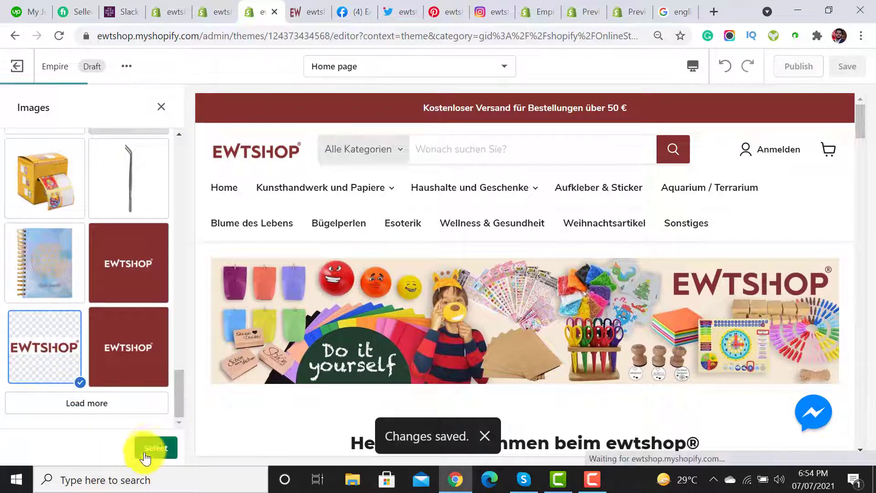
pyautogui.click(148, 448)
# Set the checkout accents and buttons colors to 84302E, leave the theme settings and save the changes.
pyautogui.scroll(-3, 184, 385)
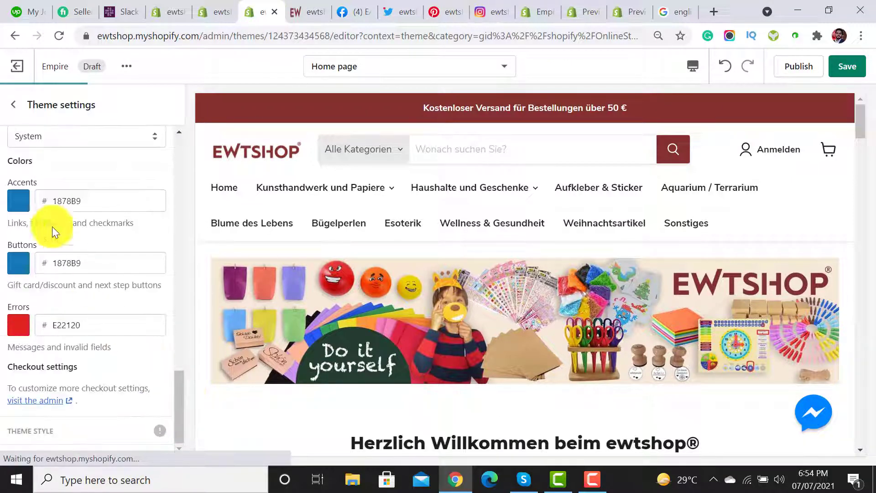
pyautogui.click(18, 210)
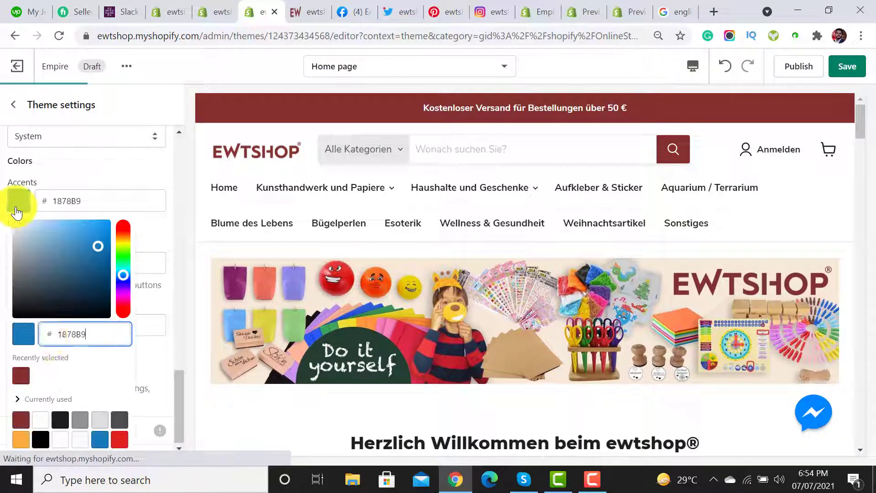
pyautogui.click(24, 376)
pyautogui.click(153, 219)
pyautogui.click(25, 270)
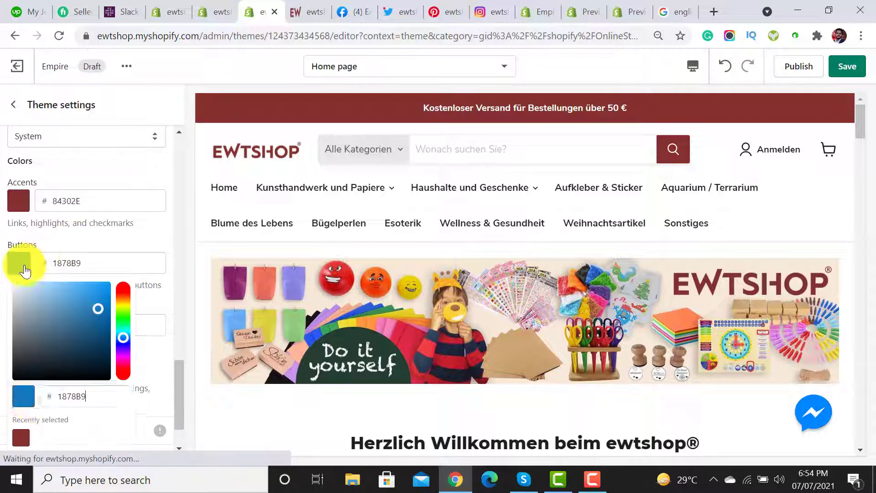
pyautogui.click(20, 436)
pyautogui.click(150, 230)
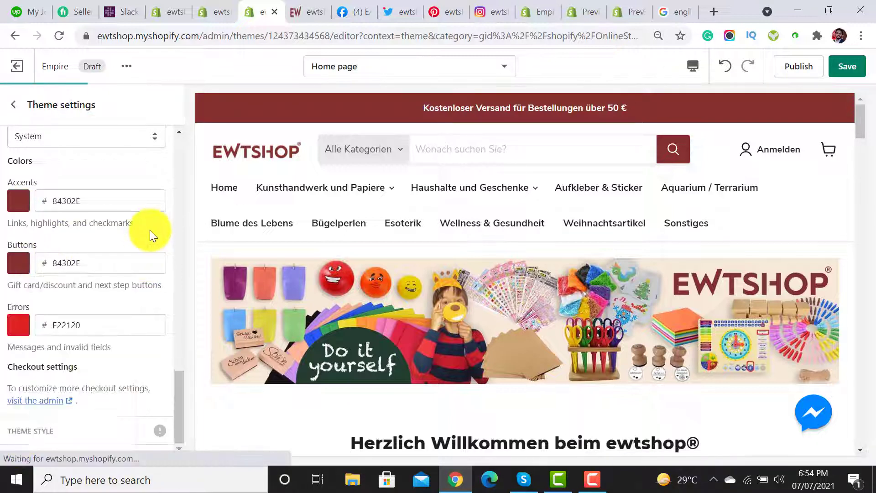
pyautogui.click(15, 115)
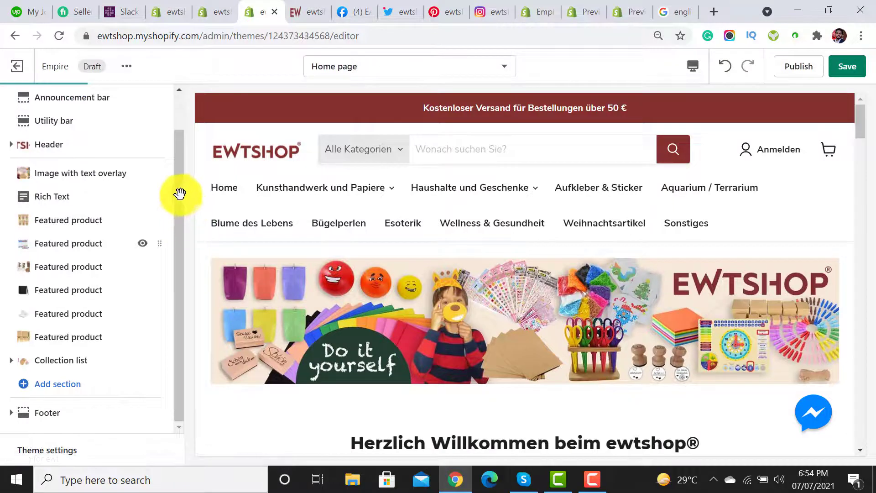
pyautogui.click(846, 66)
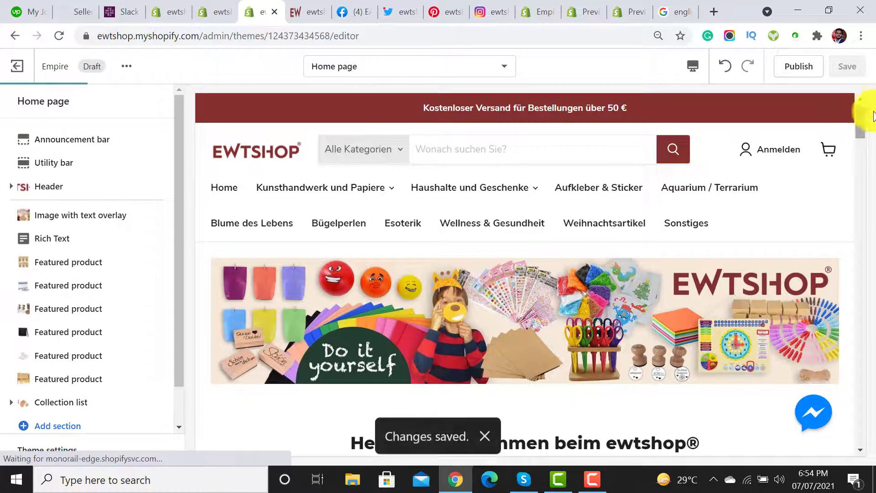
# Review the featured product sections in the home page preview, switching briefly to the live store.
pyautogui.moveTo(869, 131); pyautogui.dragTo(865, 244)
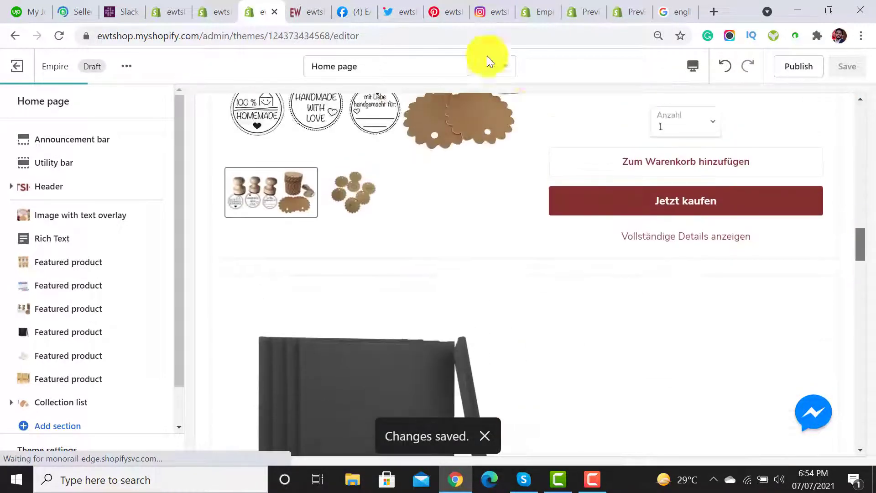
pyautogui.scroll(-3, 818, 229)
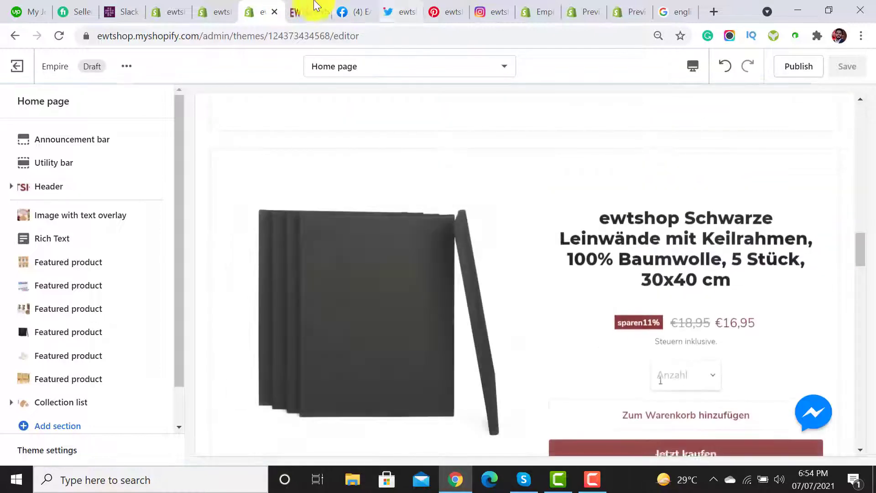
pyautogui.click(313, 8)
pyautogui.click(263, 13)
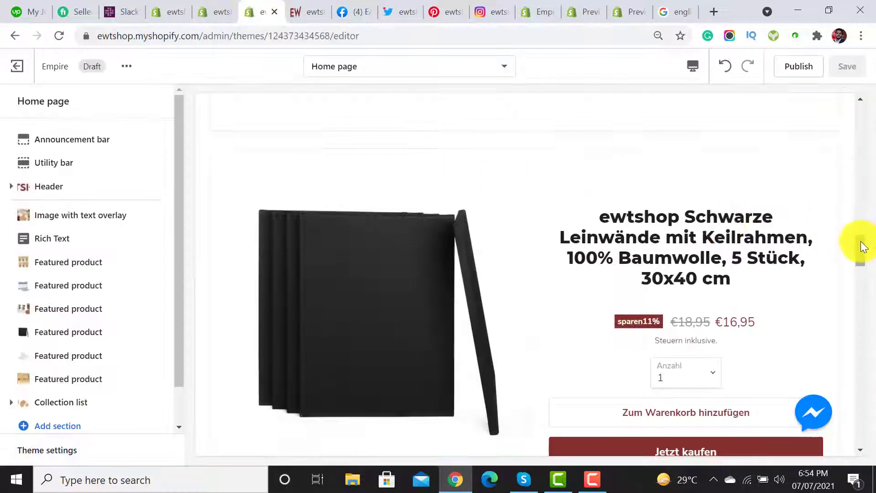
pyautogui.moveTo(863, 246); pyautogui.dragTo(867, 105)
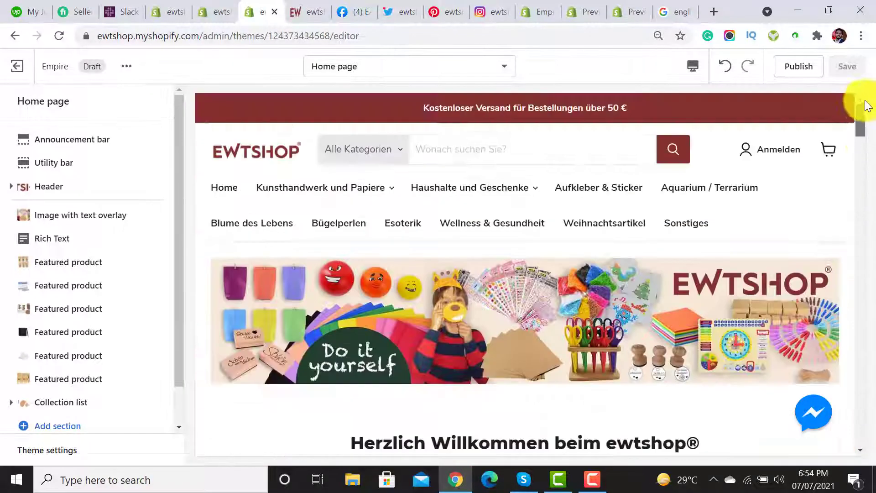
# Open the Default product template in the editor and examine its preview down to the footer.
pyautogui.click(465, 65)
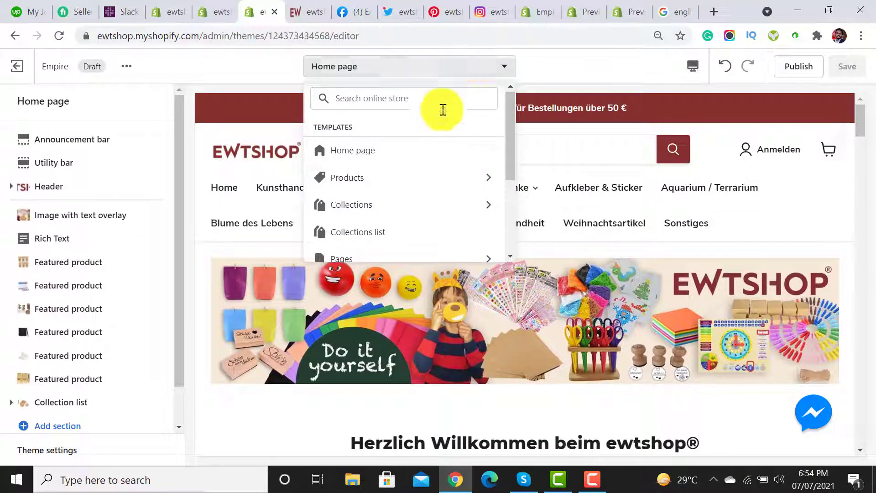
pyautogui.click(390, 181)
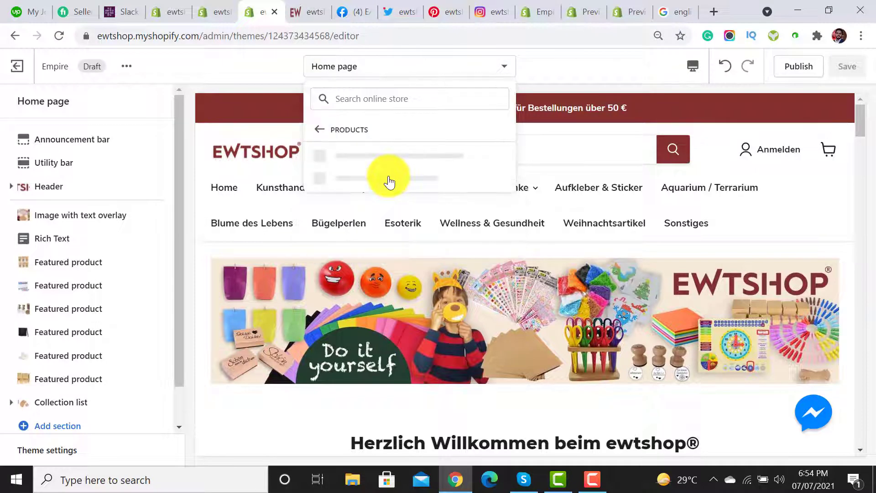
pyautogui.click(388, 152)
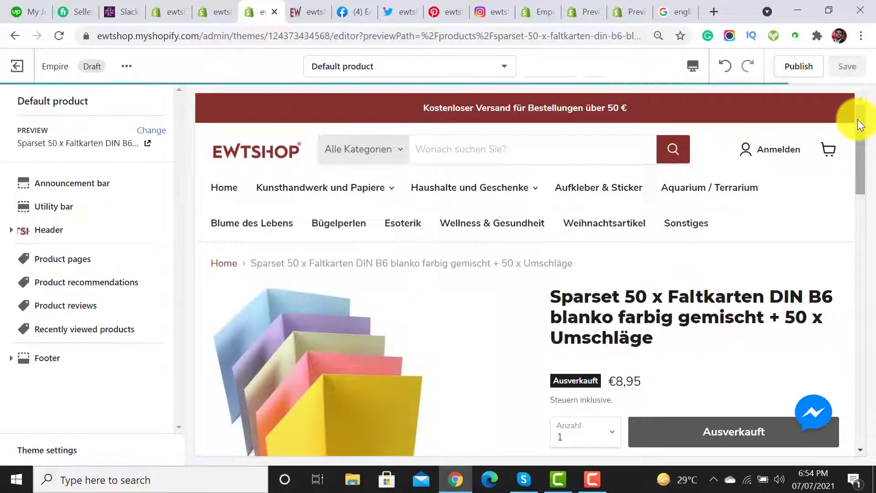
pyautogui.scroll(-6, 859, 121)
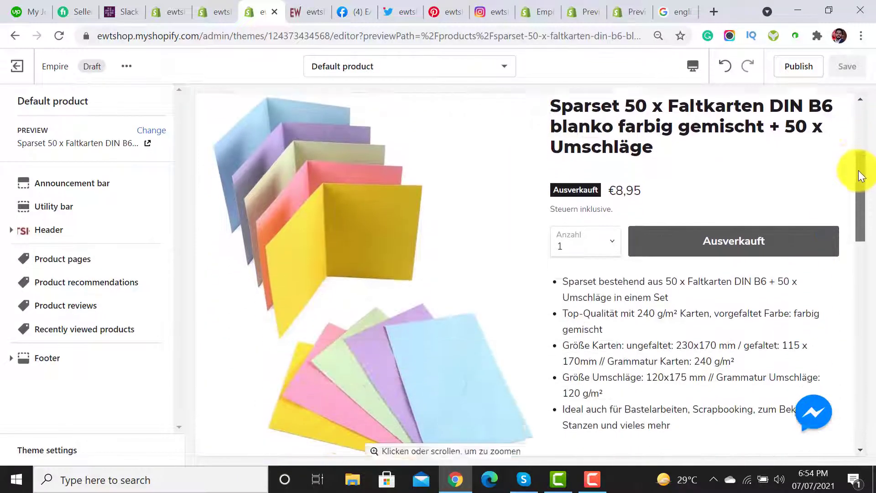
pyautogui.moveTo(862, 191); pyautogui.dragTo(860, 309)
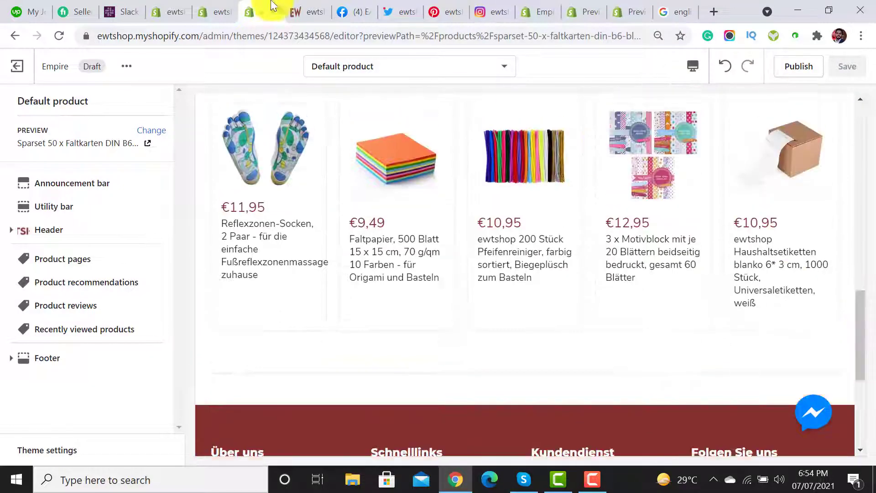
# Open the full details of the Jumbo-Set 100 x Faltkarten DIN A6 on the live store and compare its layout with the product template preview.
pyautogui.click(301, 11)
pyautogui.moveTo(873, 433); pyautogui.dragTo(873, 291)
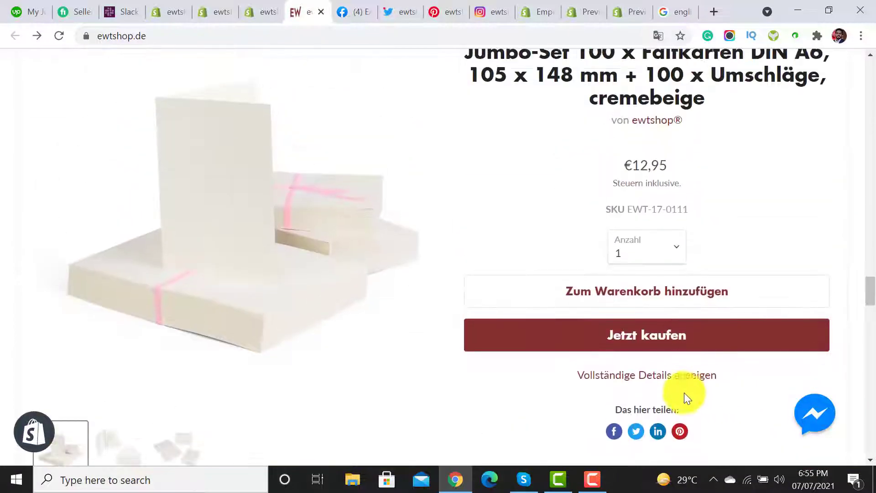
pyautogui.click(641, 374)
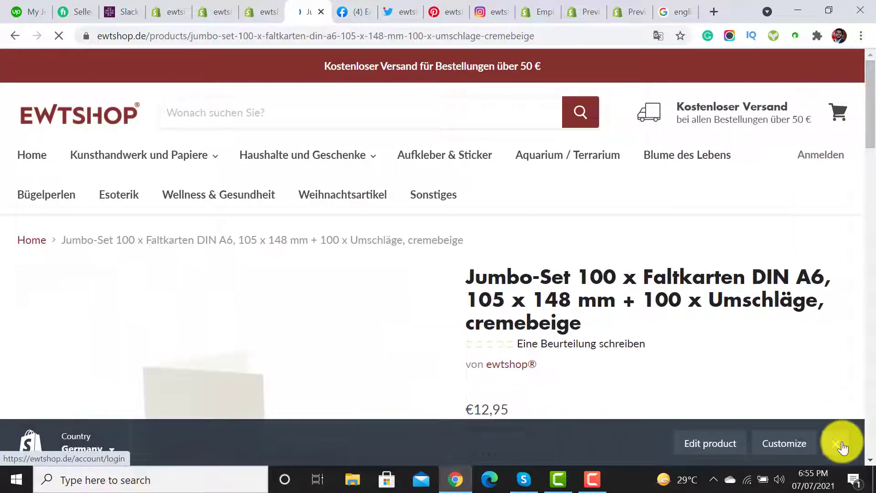
pyautogui.moveTo(870, 111); pyautogui.dragTo(868, 64)
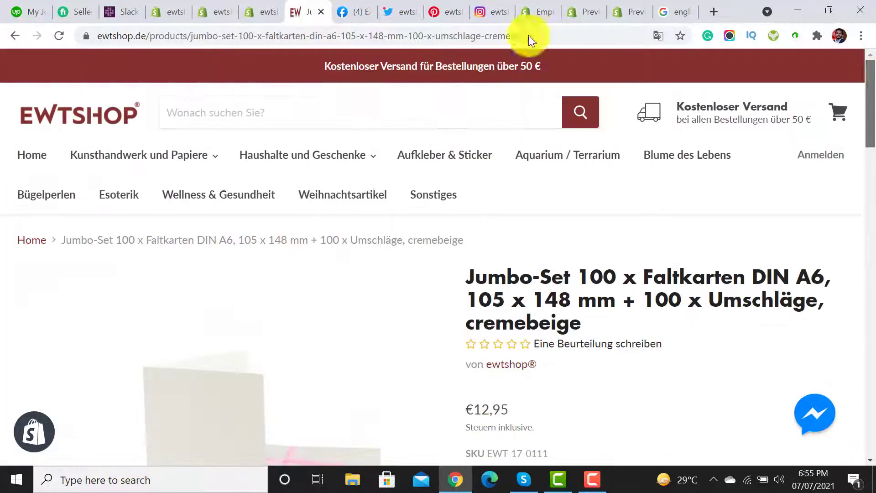
pyautogui.click(265, 6)
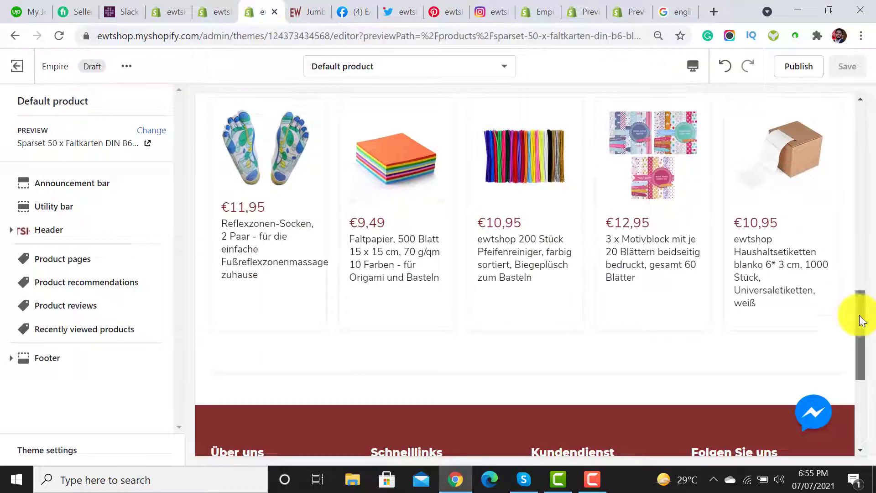
pyautogui.moveTo(862, 321); pyautogui.dragTo(872, 100)
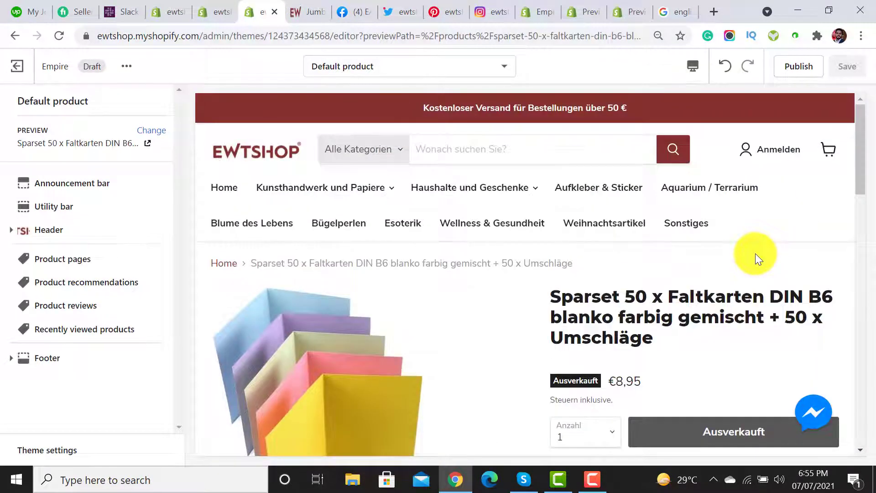